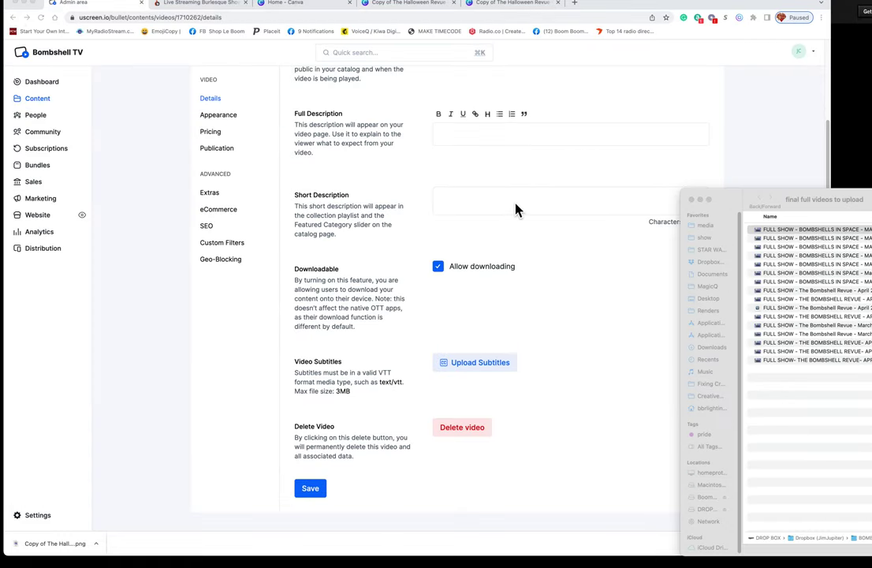
- Close the upload-folder window and return to the Uscreen videos list
left_click(697, 203)
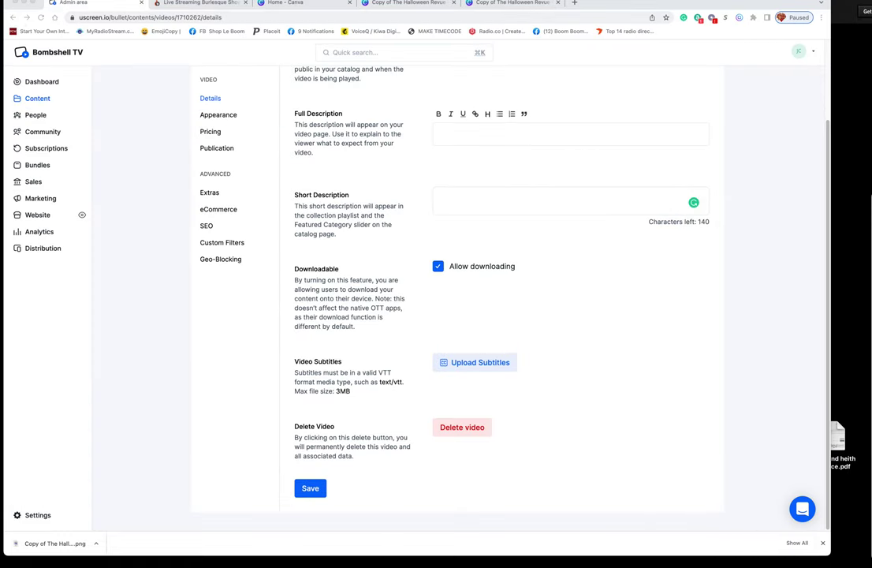
left_click_drag(303, 4, 296, 20)
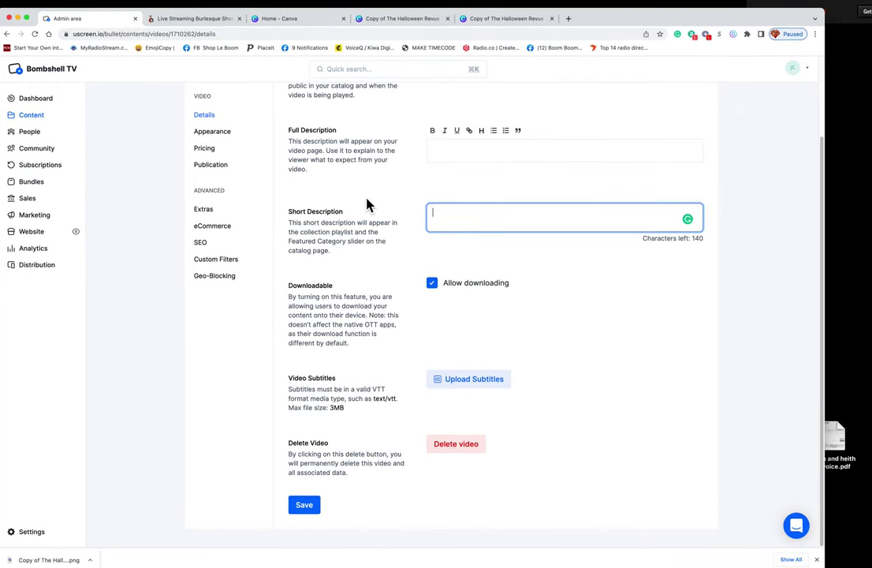
scroll(368, 201, "up", 2)
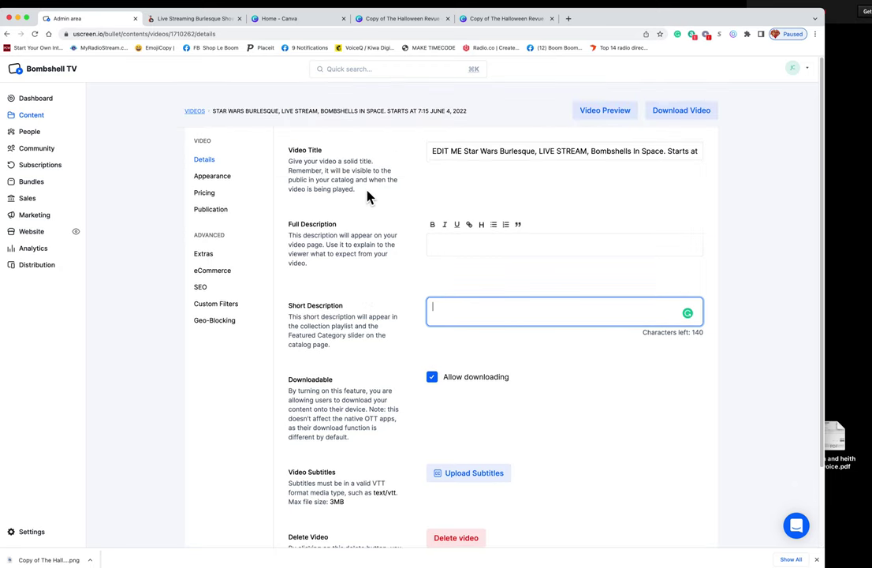
left_click(29, 116)
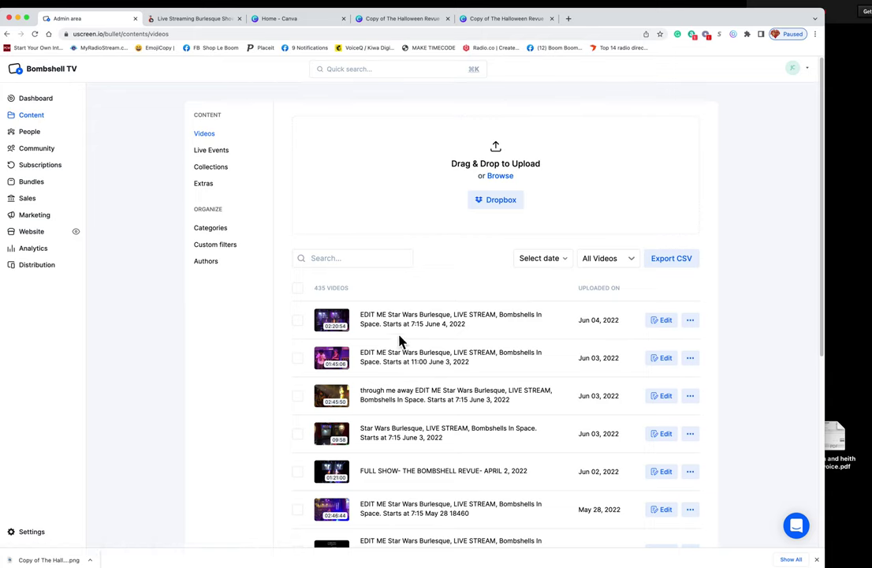
- Open the newest video, the June 4, 2022 Star Wars Burlesque live stream, and select its title
left_click_drag(376, 316, 439, 316)
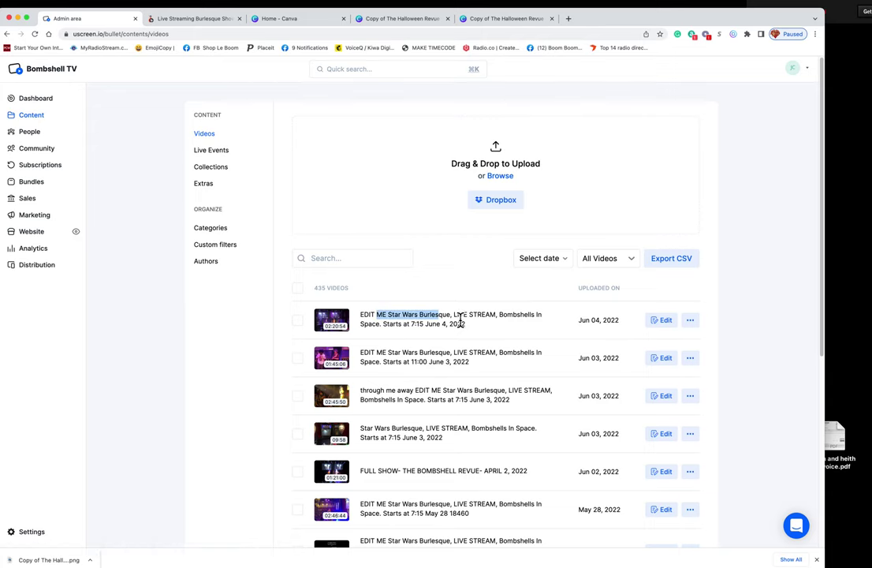
left_click(661, 321)
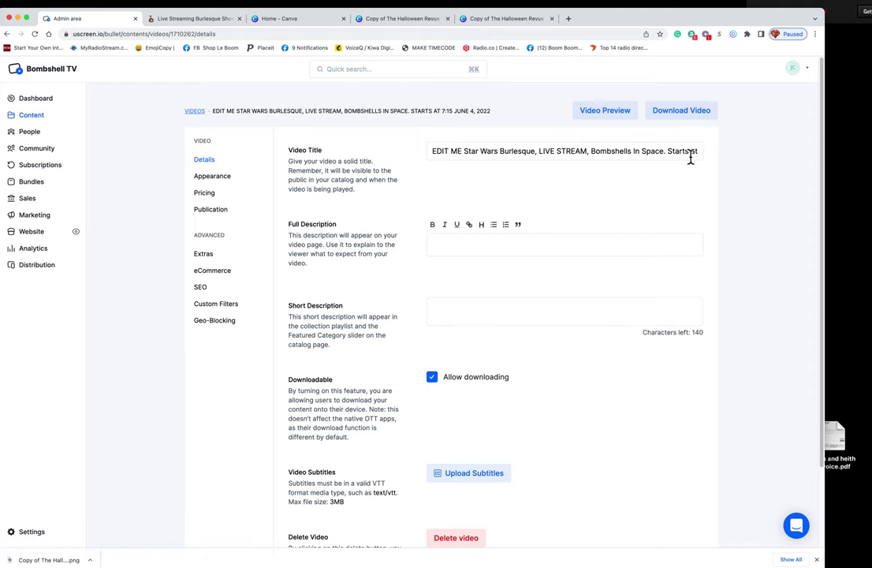
left_click_drag(691, 153, 430, 154)
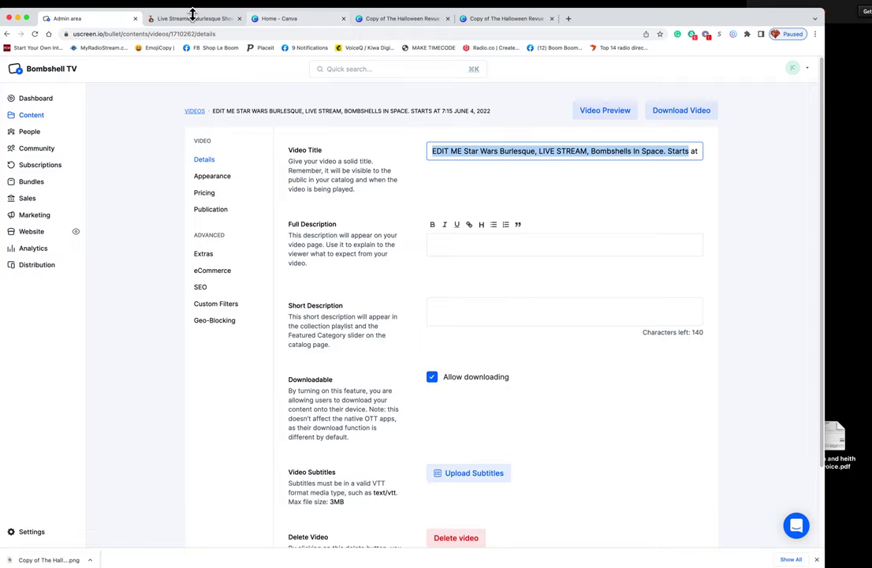
left_click(226, 19)
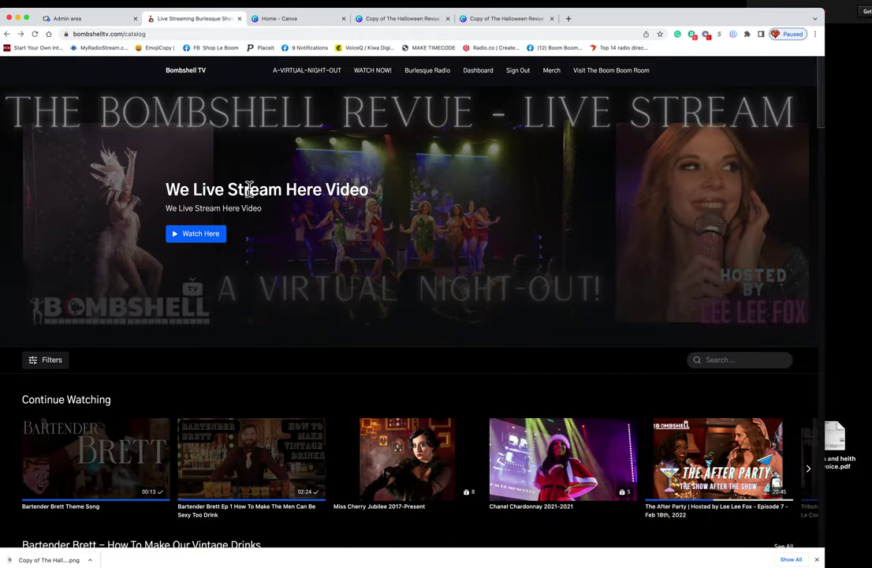
- Browse the Bombshell TV catalog and open the Dinner Show – Jan. 14th, 2022 full show page
scroll(248, 189, "down", 5)
scroll(250, 187, "down", 10)
scroll(249, 188, "down", 5)
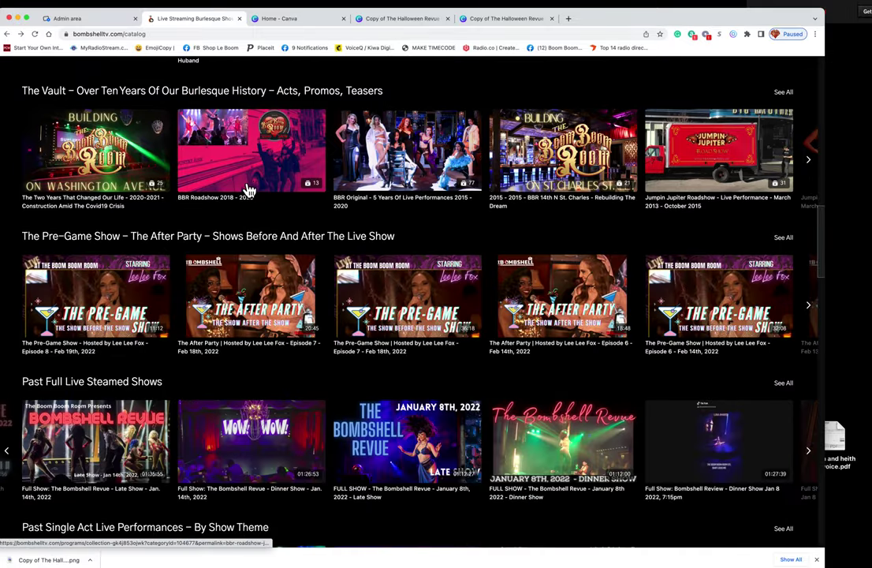
scroll(249, 188, "down", 5)
scroll(249, 188, "down", 2)
scroll(249, 189, "down", 3)
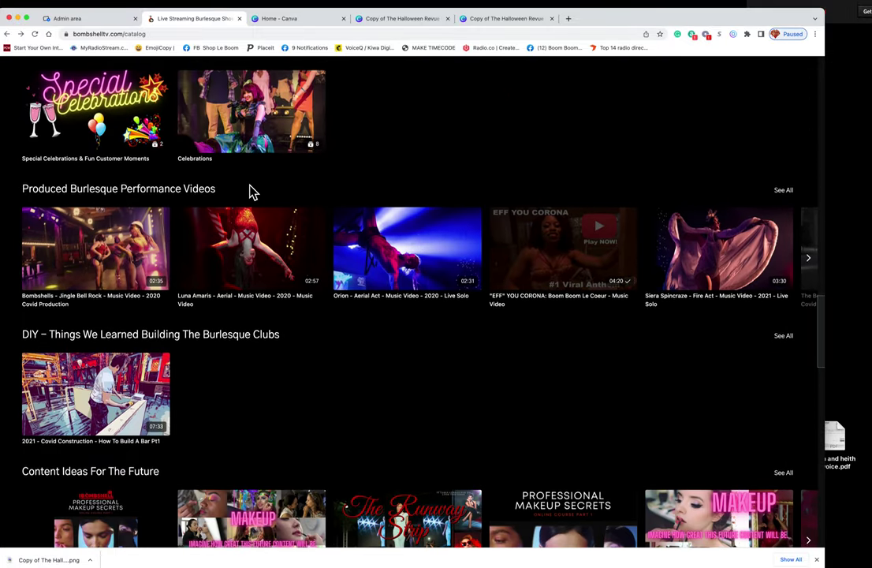
scroll(250, 189, "down", 3)
scroll(250, 190, "down", 2)
scroll(249, 190, "down", 3)
scroll(250, 190, "up", 4)
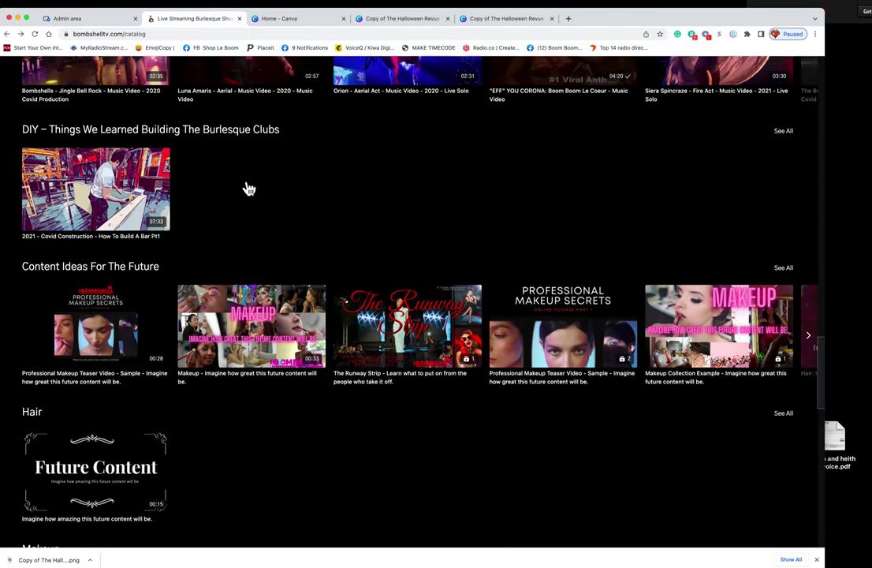
scroll(250, 191, "up", 4)
scroll(249, 190, "up", 1)
scroll(249, 188, "up", 4)
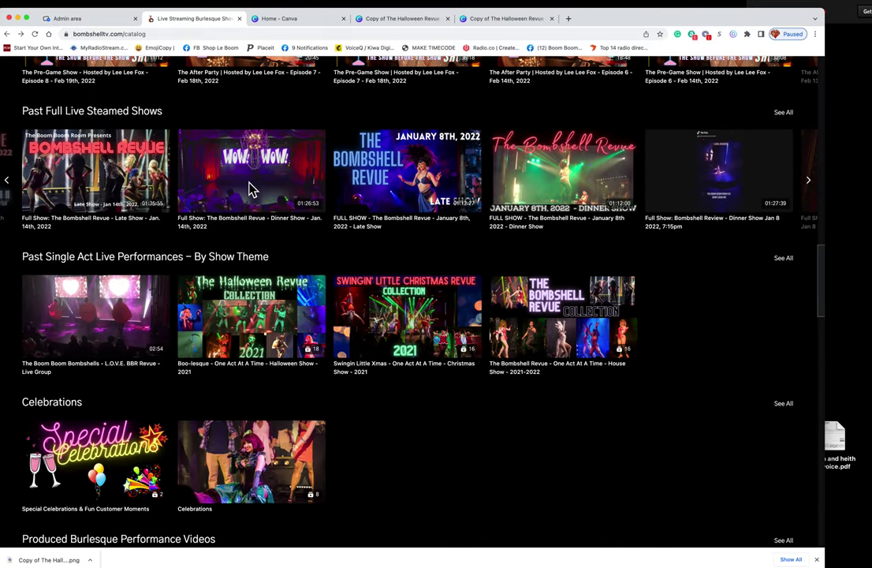
scroll(249, 190, "up", 3)
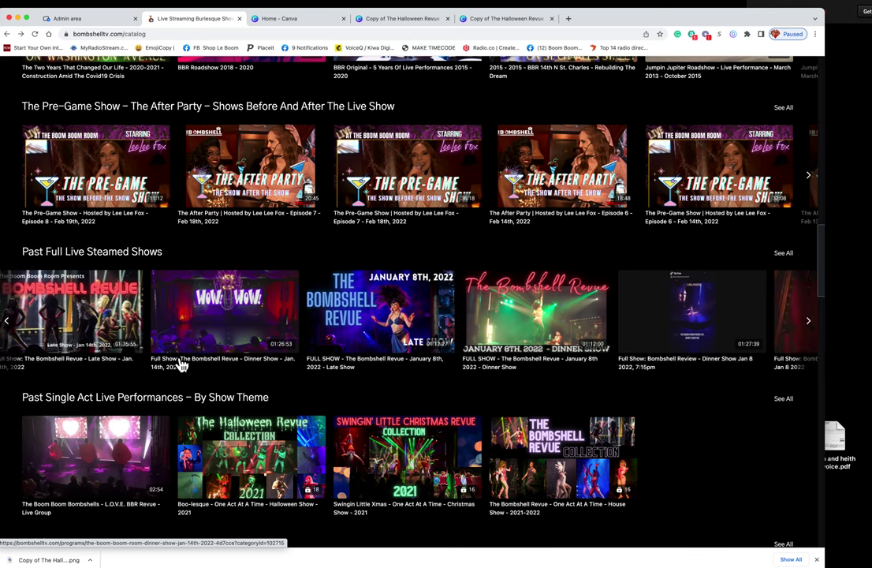
left_click(239, 313)
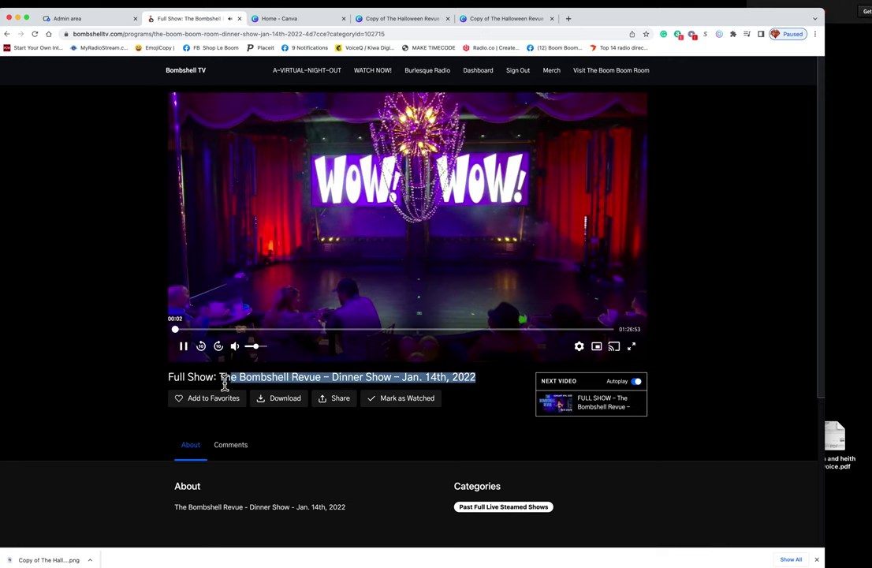
- Copy the Dinner Show – Jan. 14th, 2022 full show title
left_click_drag(476, 379, 169, 380)
right_click(193, 378)
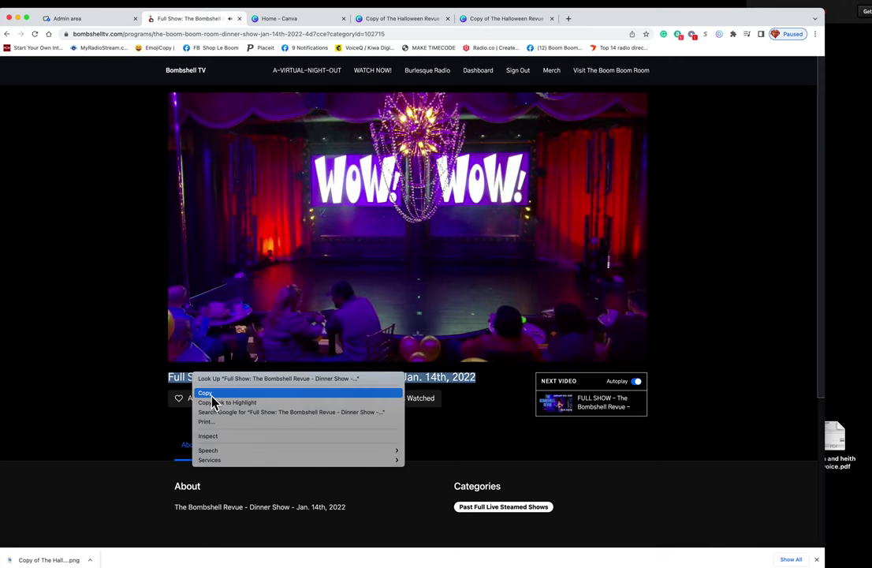
left_click(212, 394)
- Paste the copied show title into the Star Wars video's full description, then delete it
left_click(102, 21)
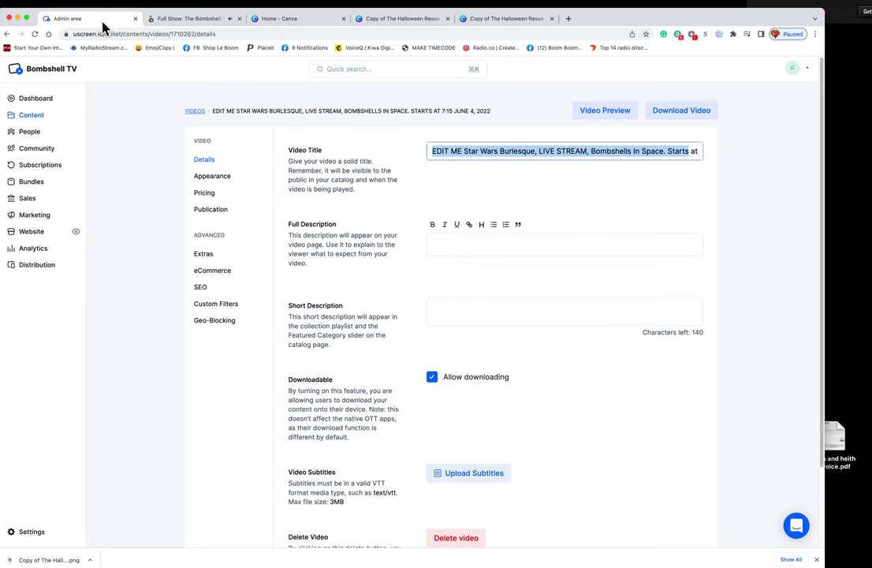
left_click(462, 246)
right_click(457, 244)
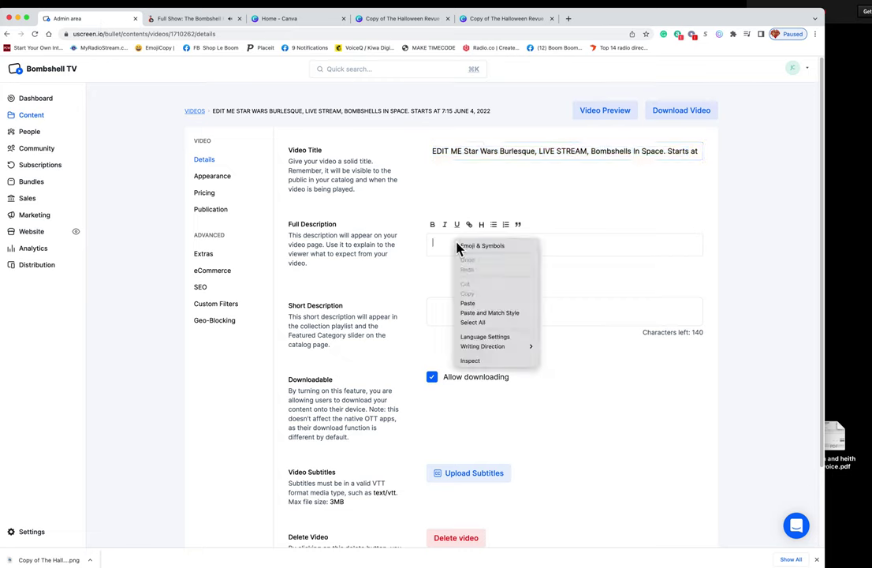
left_click(470, 310)
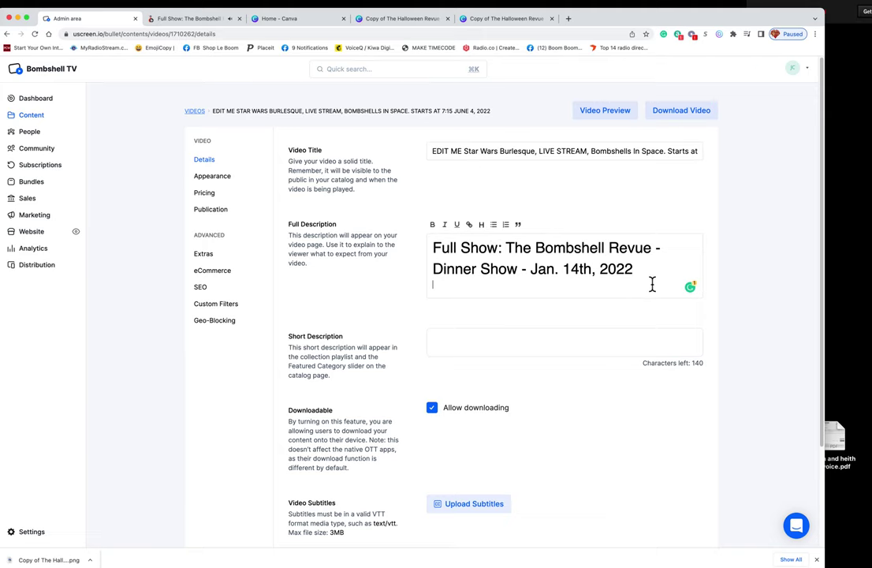
left_click_drag(602, 273, 394, 249)
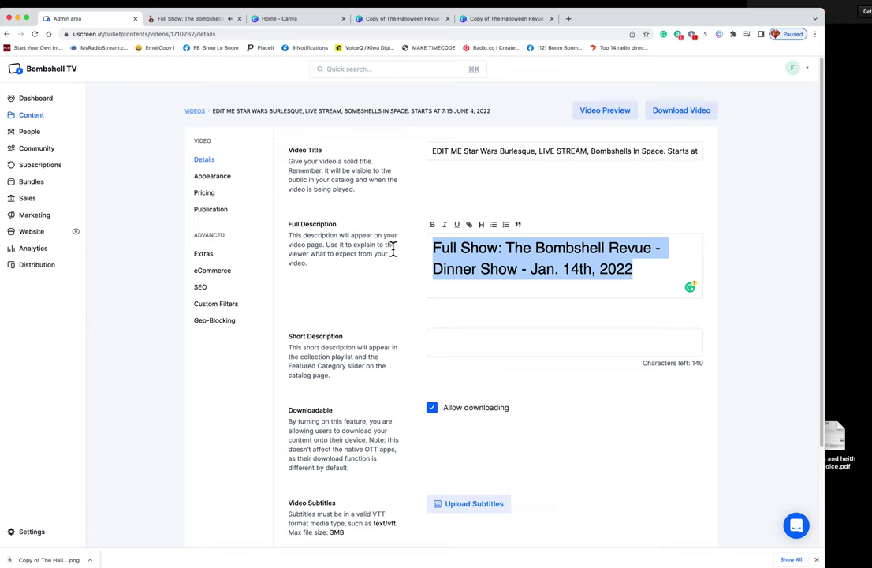
key("BackSpace")
- Save the Star Wars video's details with an empty full description
left_click_drag(463, 151, 432, 151)
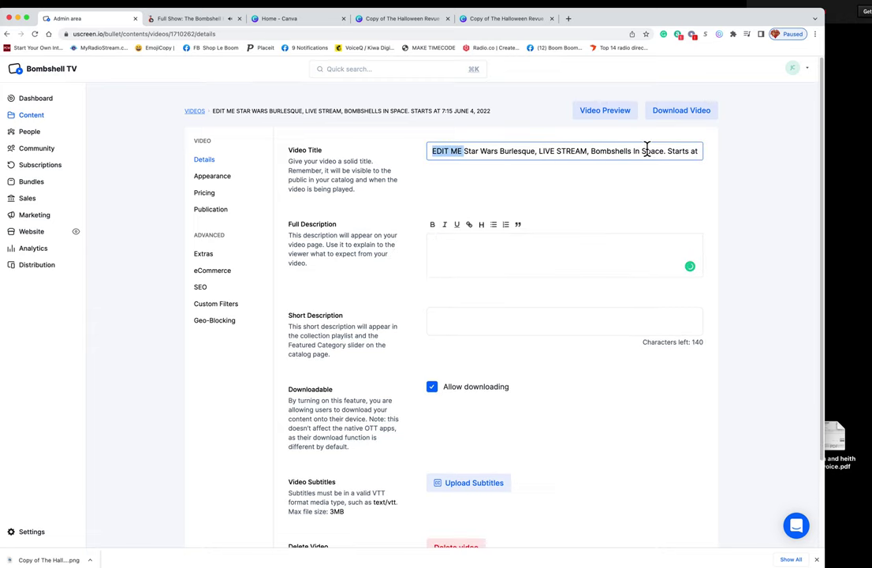
left_click(458, 247)
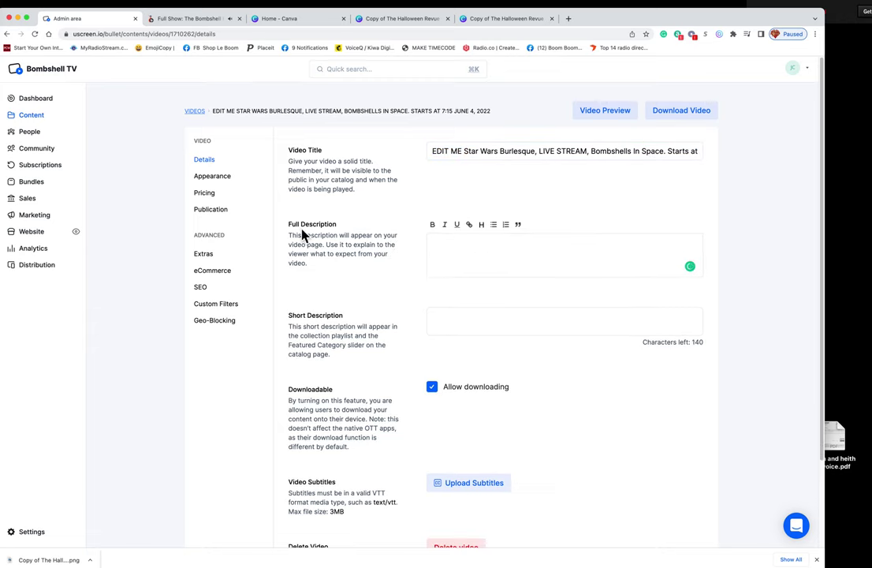
left_click(453, 325)
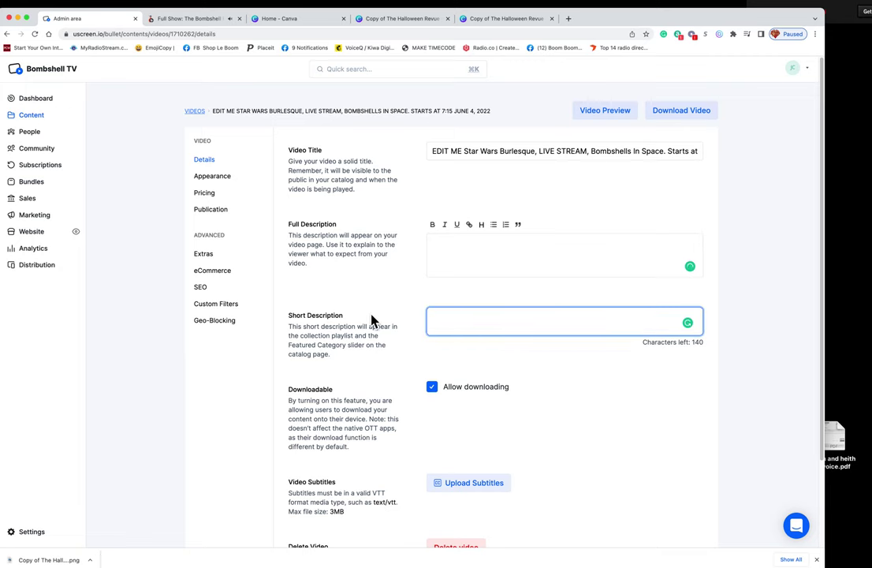
scroll(335, 302, "down", 3)
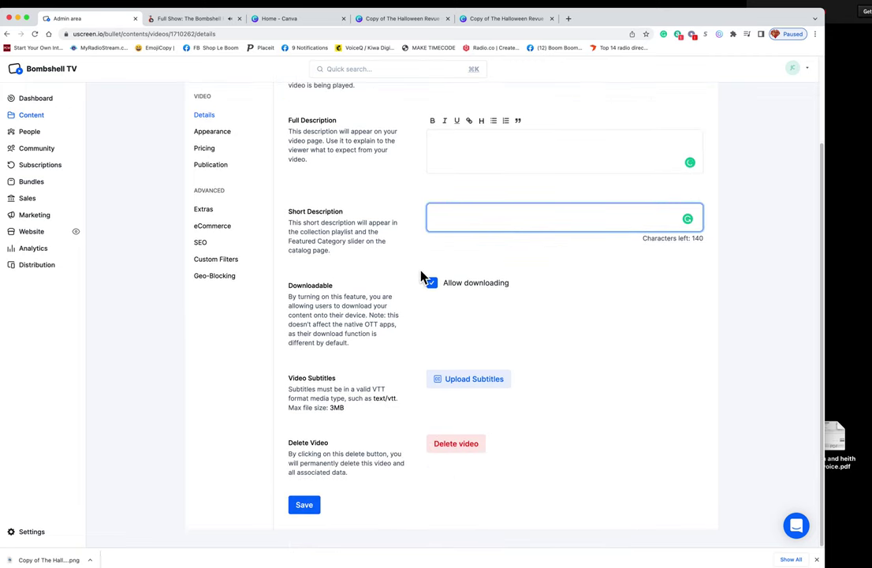
left_click(306, 509)
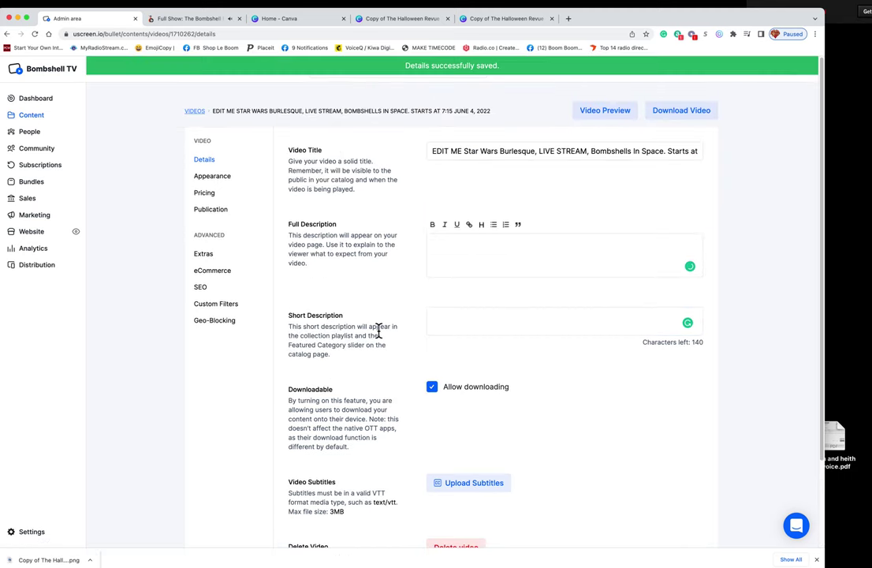
- Tag the Star Wars video with the UNPUBLISHED - PUT HERE category in its Appearance settings
left_click(222, 179)
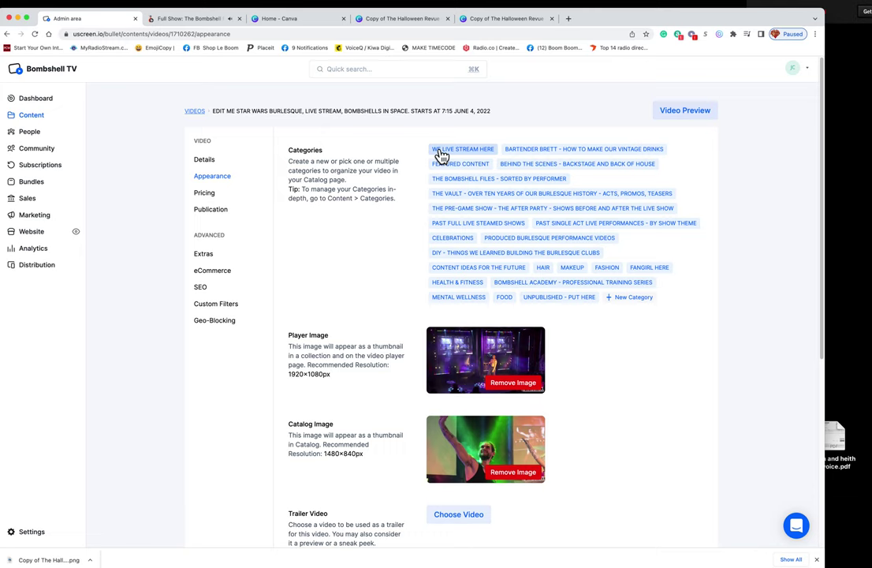
left_click(543, 301)
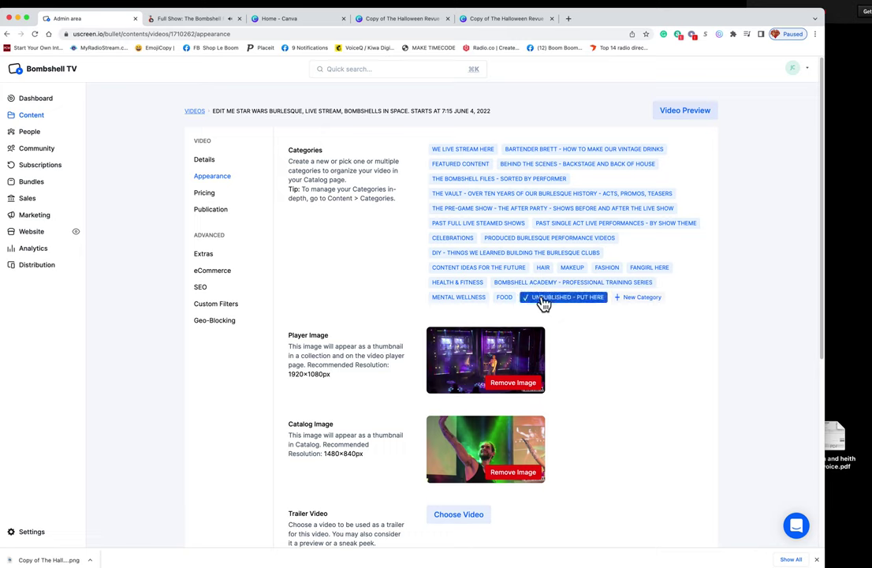
scroll(604, 371, "down", 3)
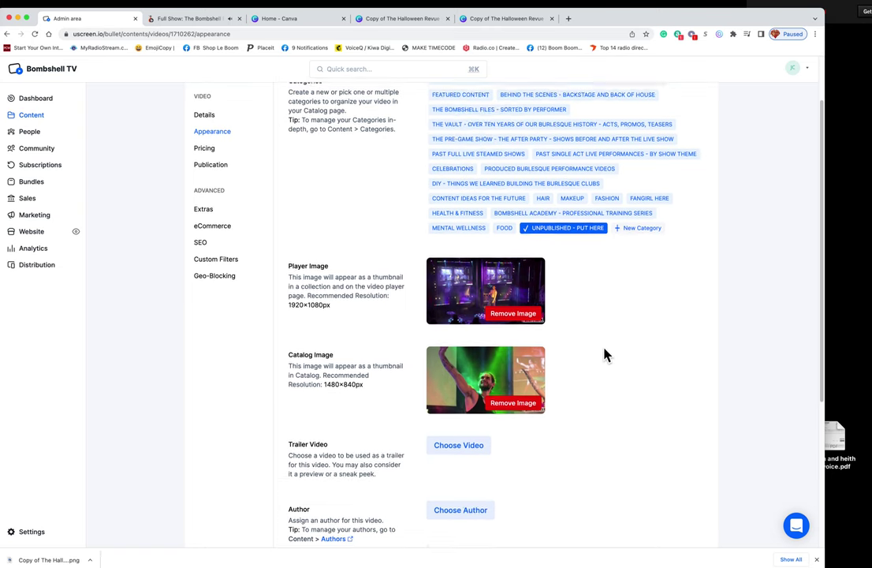
scroll(552, 351, "down", 1)
left_click_drag(330, 236, 290, 239)
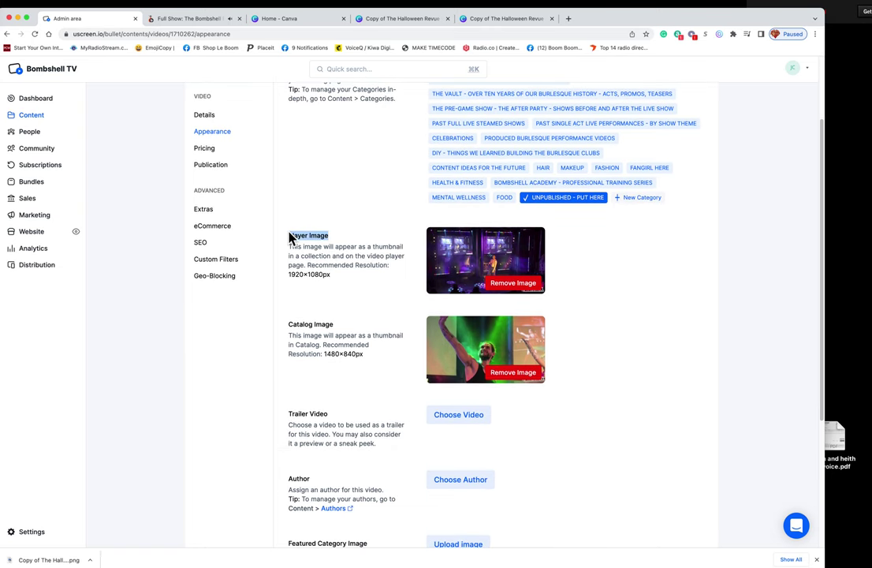
left_click(294, 20)
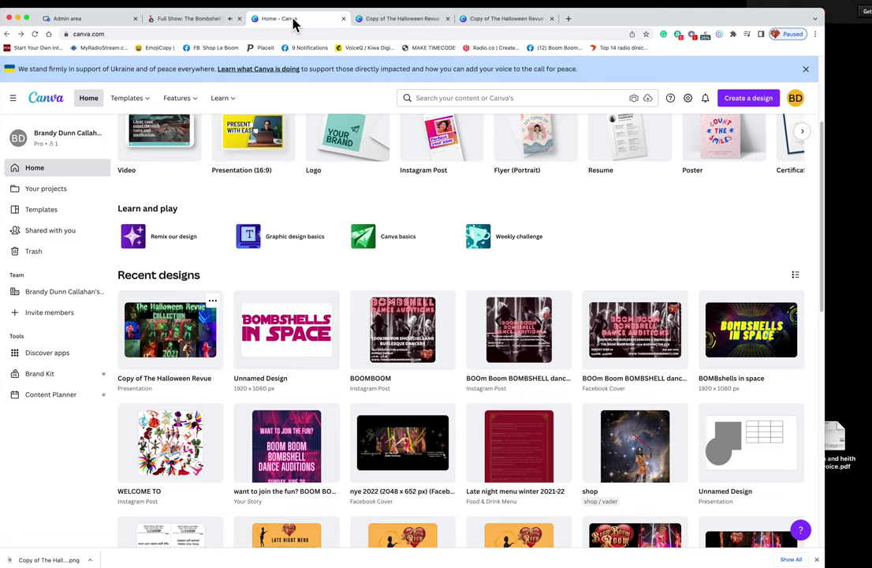
- Create a new blank Presentation design from Canva's list of design formats
left_click(746, 101)
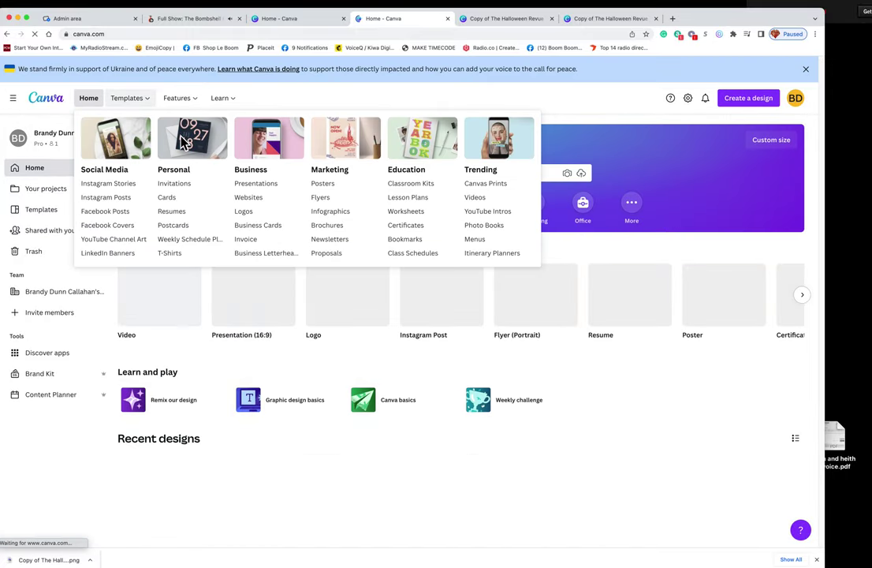
scroll(220, 302, "down", 3)
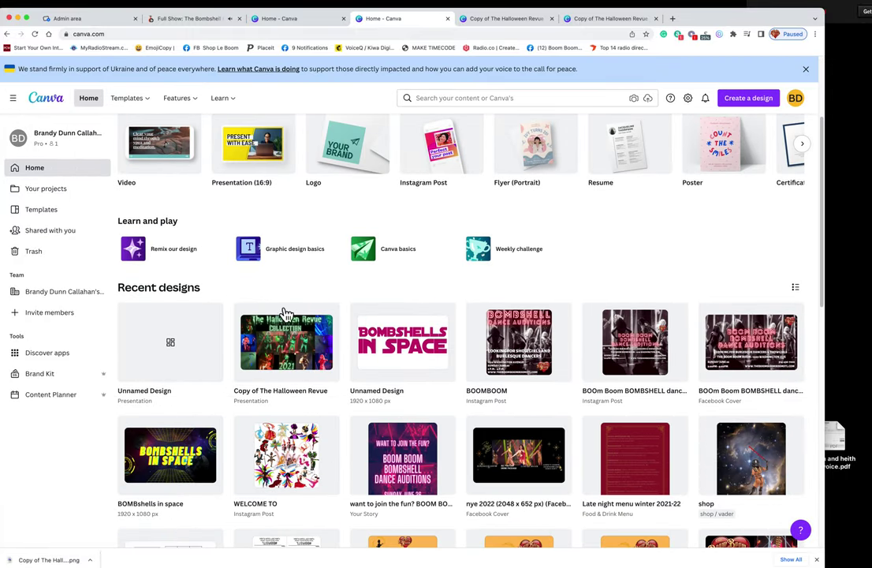
left_click(189, 362)
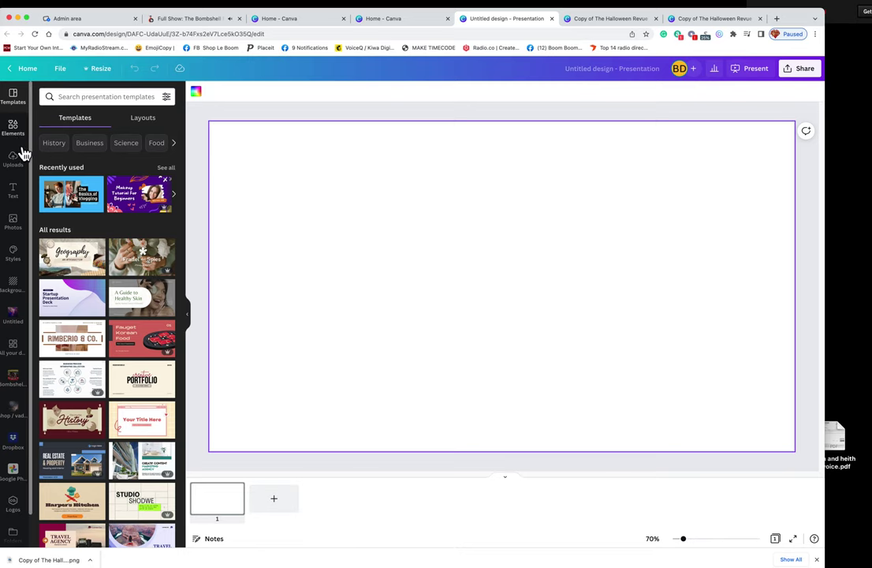
- Place the uploaded Darth Vader–helmet performer photo on the blank first slide
left_click(13, 222)
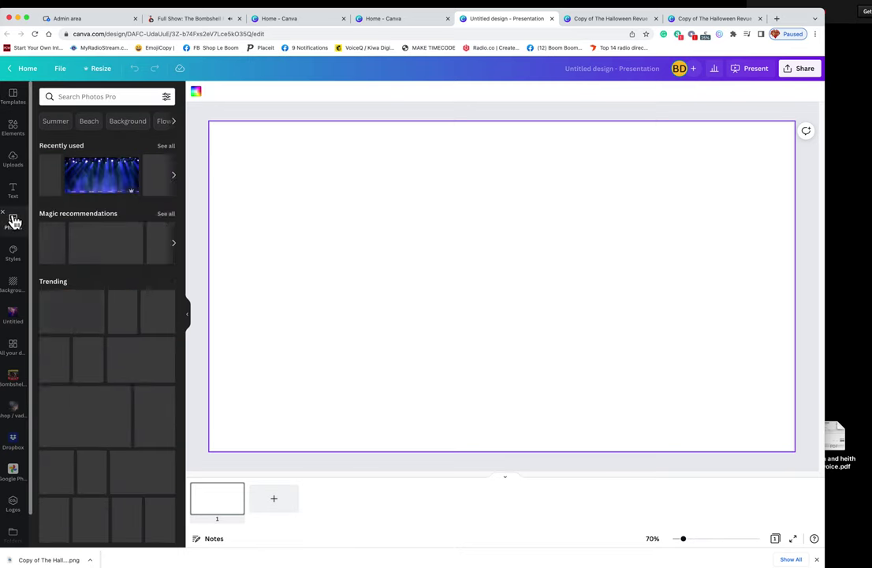
scroll(99, 257, "down", 3)
scroll(108, 251, "down", 5)
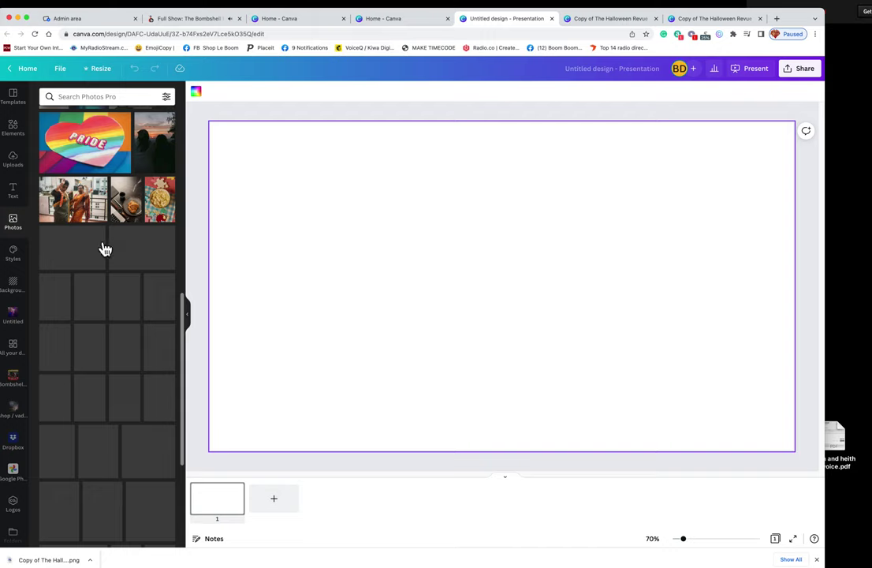
left_click(11, 157)
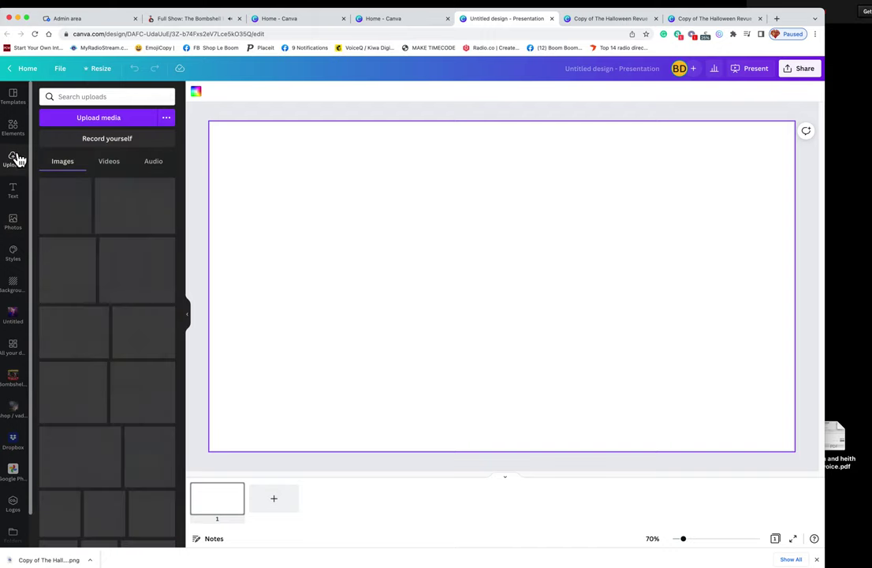
scroll(118, 284, "down", 1)
scroll(121, 292, "down", 4)
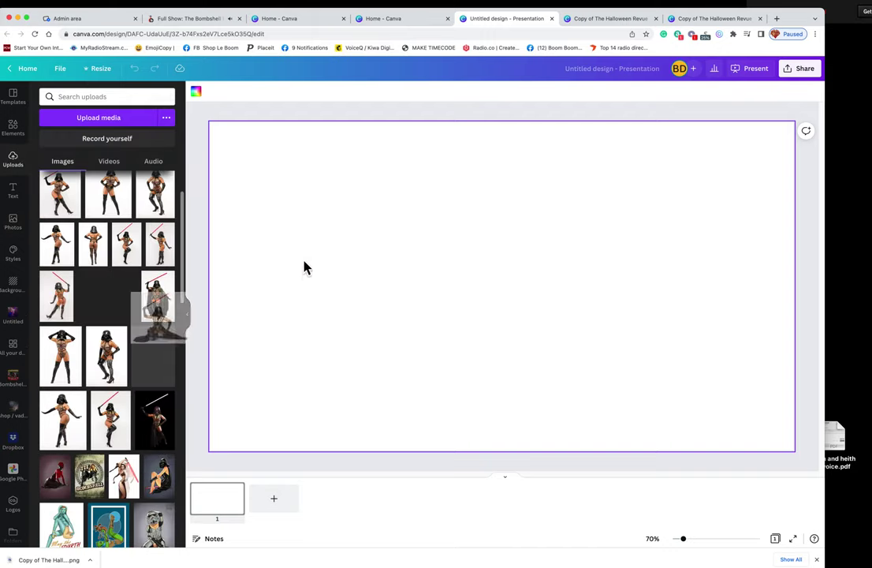
mouse_move(121, 292)
left_mouse_down()
mouse_move(260, 209)
mouse_move(282, 209)
left_mouse_up()
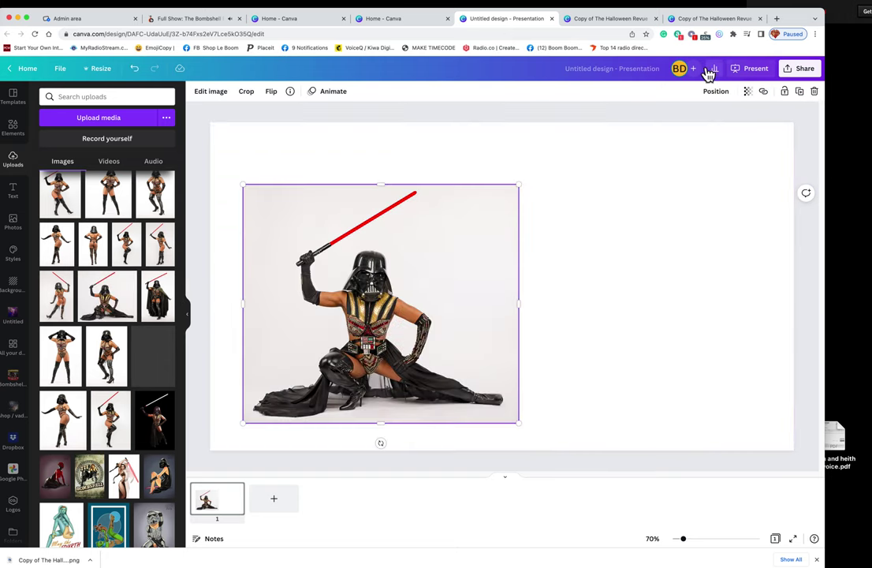
- Return to the Canva home page through the browser tabs
left_click(93, 560)
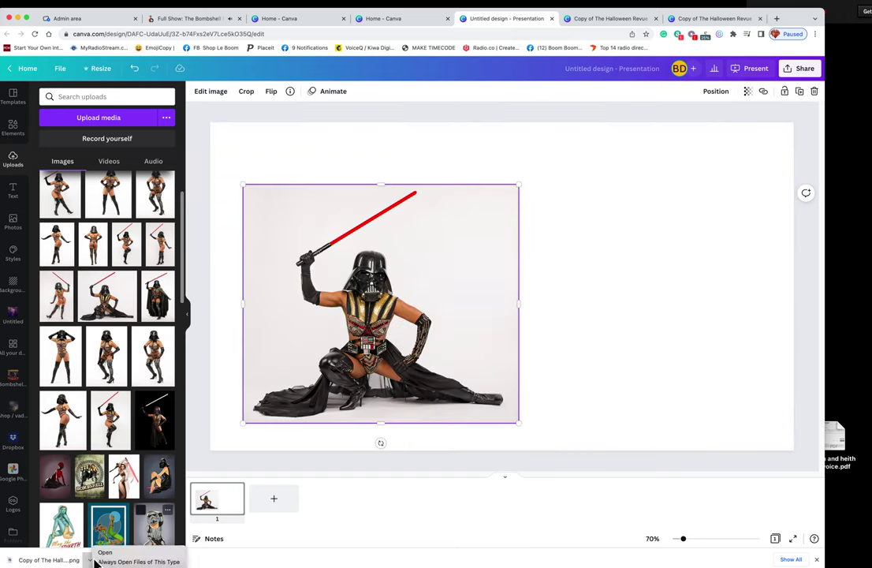
left_click(202, 19)
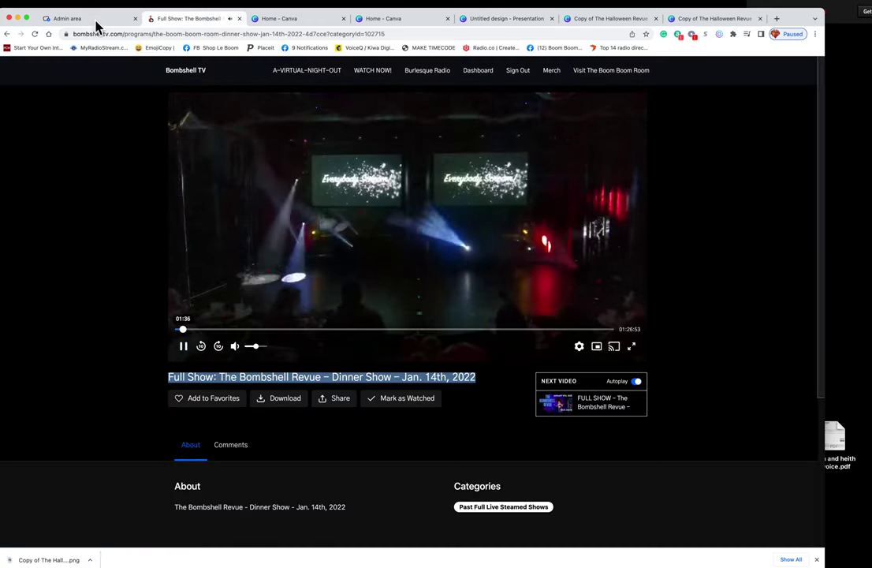
left_click(285, 18)
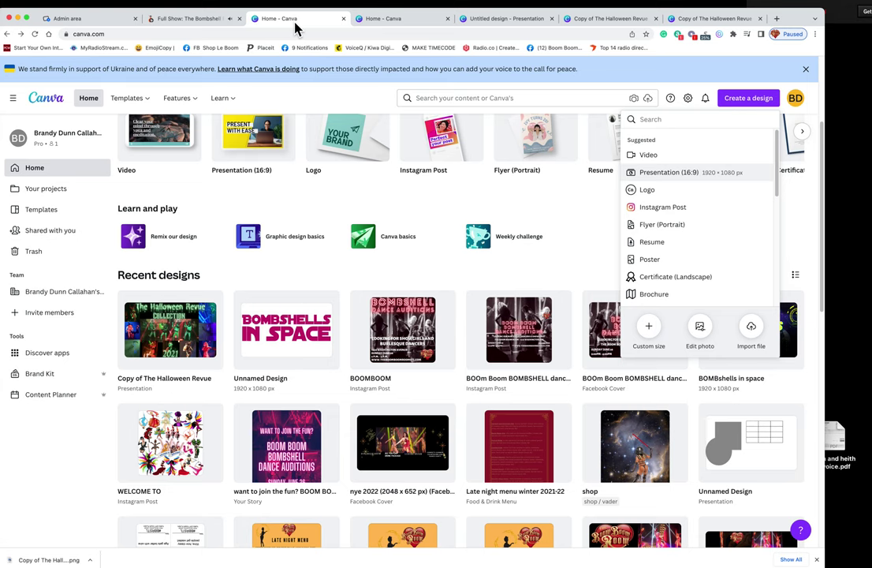
- Replace the video's Player Image with Copy of The Halloween Revue.png
left_click(79, 19)
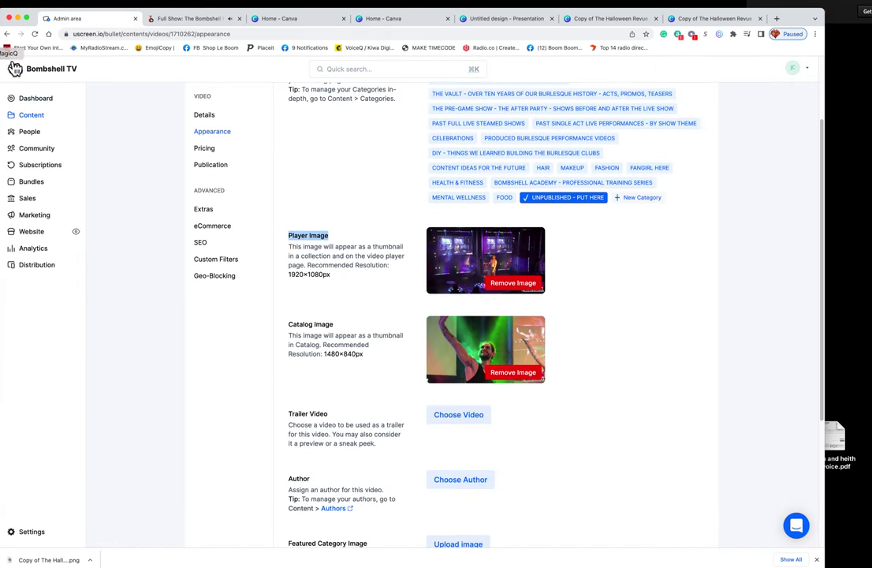
left_click(513, 286)
left_click(459, 239)
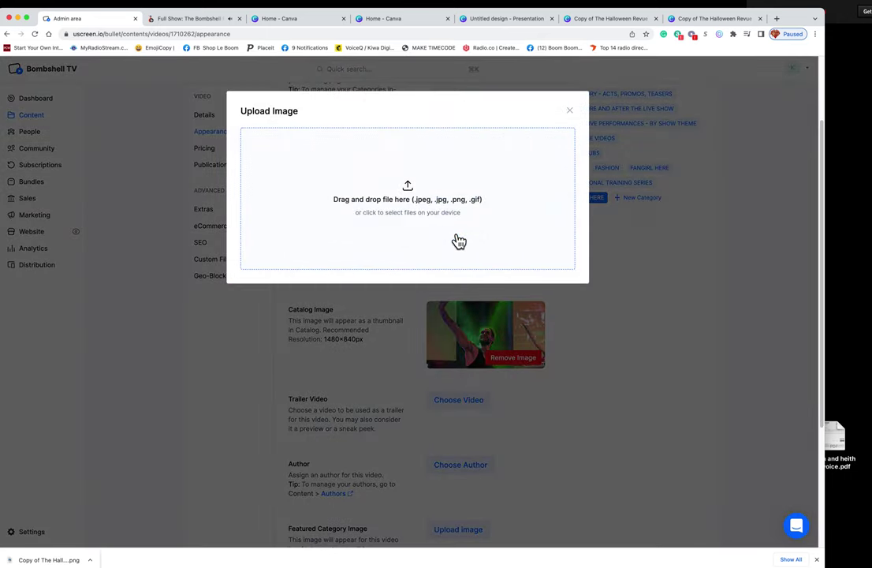
left_click(406, 189)
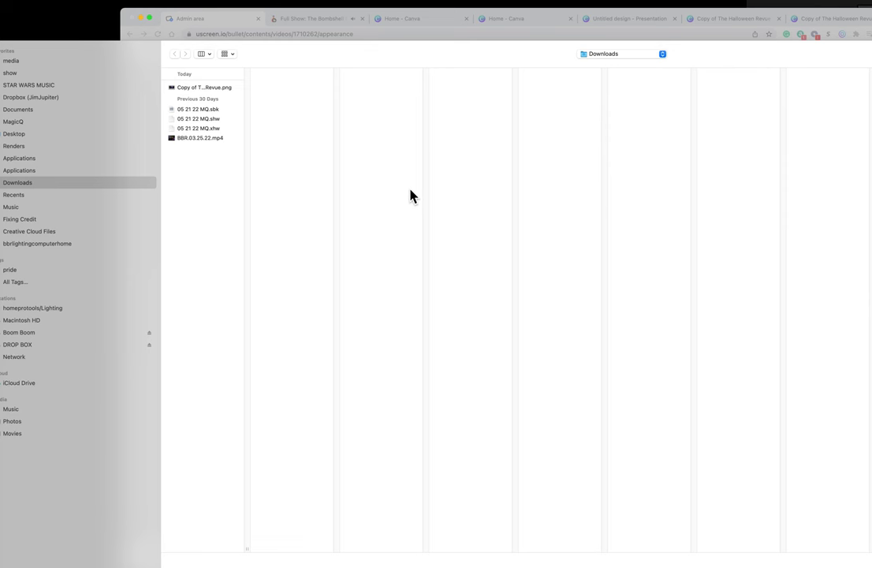
left_click(220, 89)
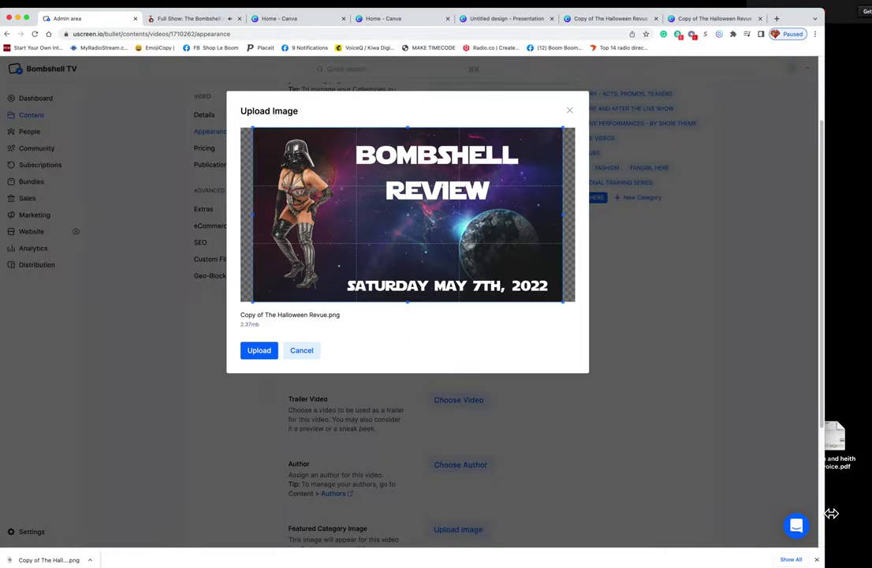
left_click(255, 352)
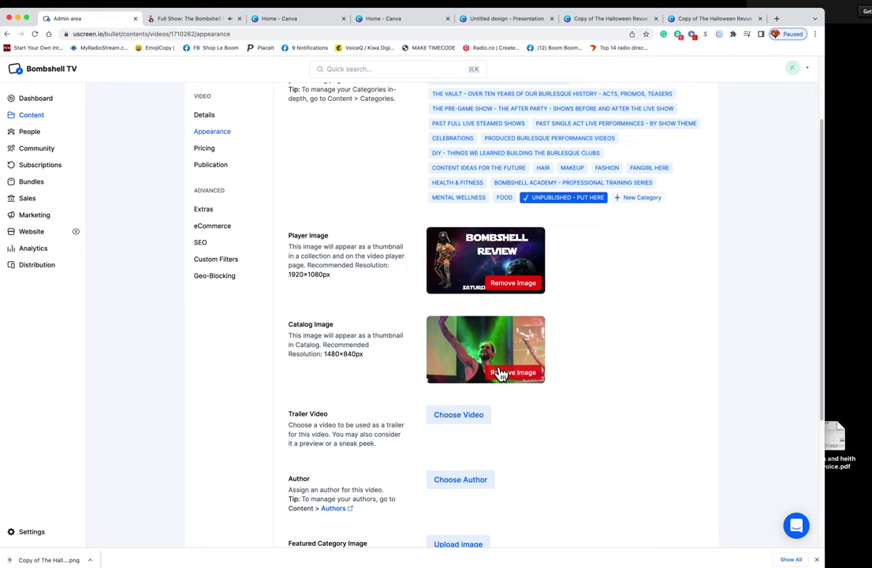
- Replace the video's Catalog Image with Copy of The Halloween Revue.png
left_click(501, 374)
left_click(451, 335)
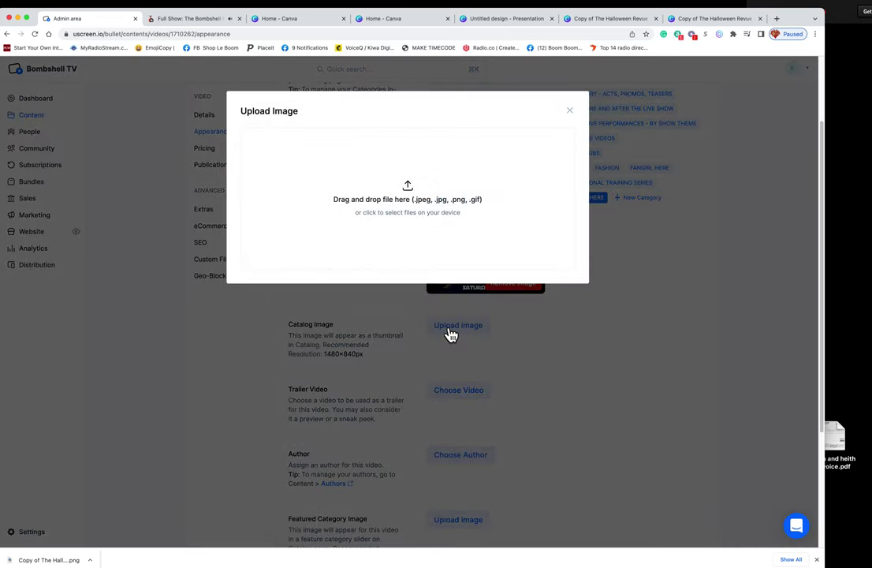
left_click(411, 194)
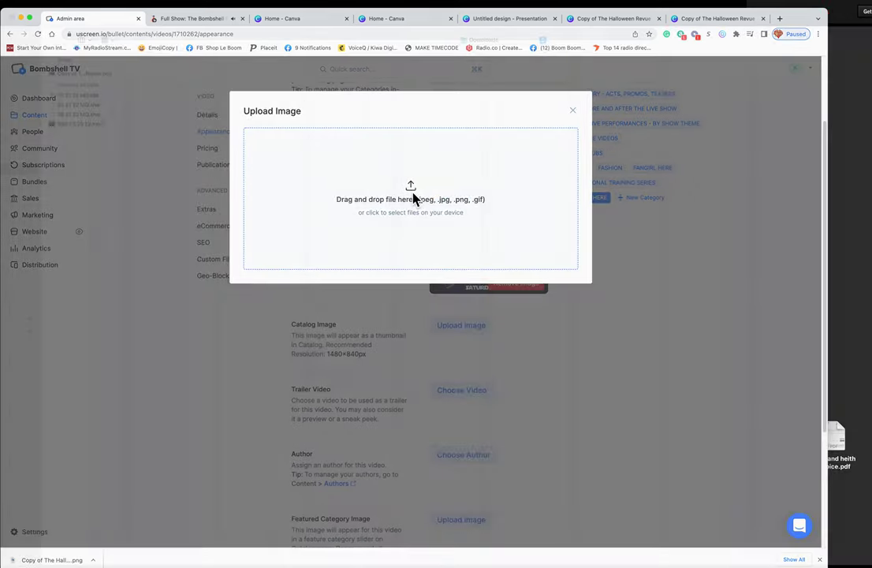
left_click(194, 88)
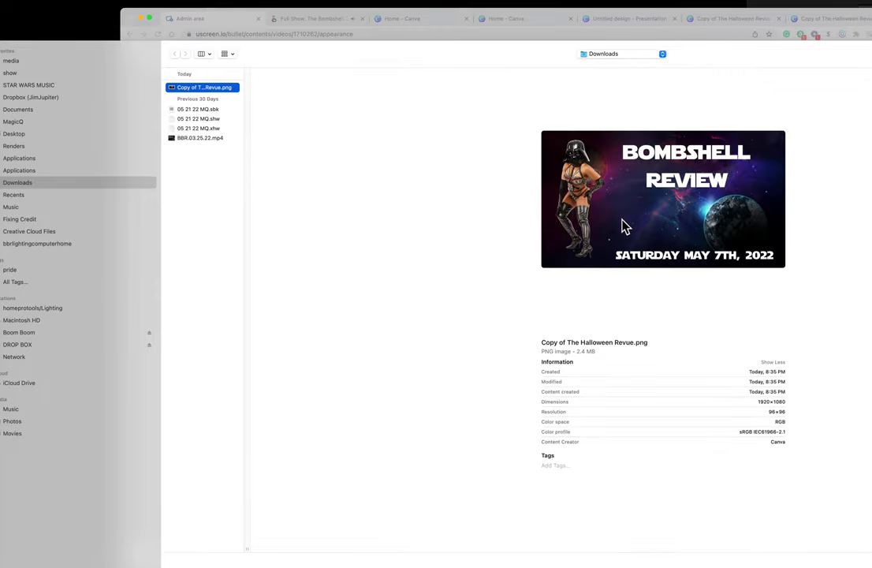
key("Return")
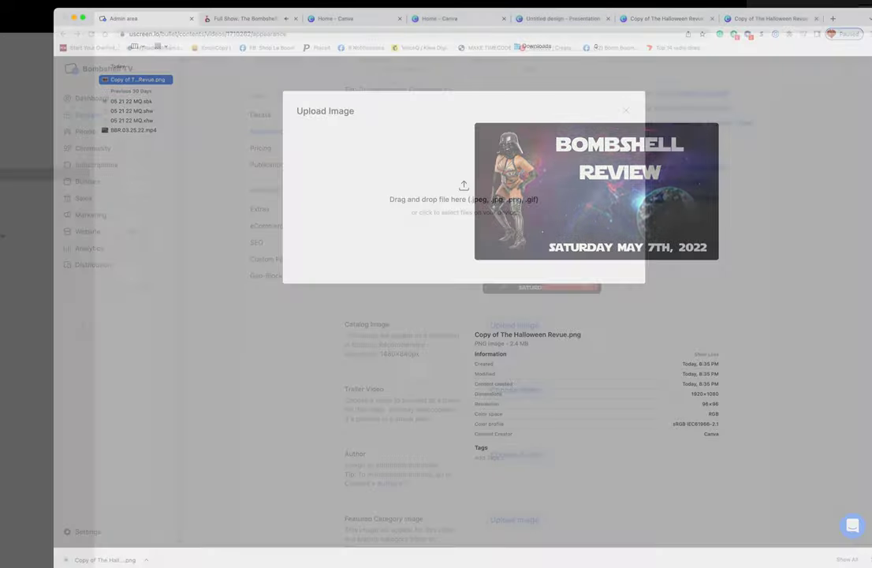
left_click(258, 357)
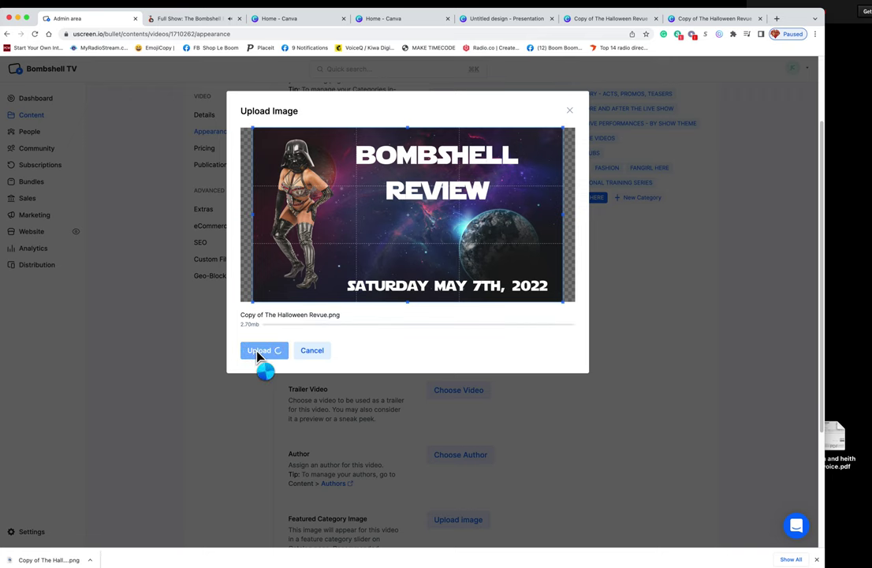
scroll(550, 416, "down", 3)
- Review the Featured Category Image and Author sections, then save the appearance settings
scroll(550, 416, "down", 1)
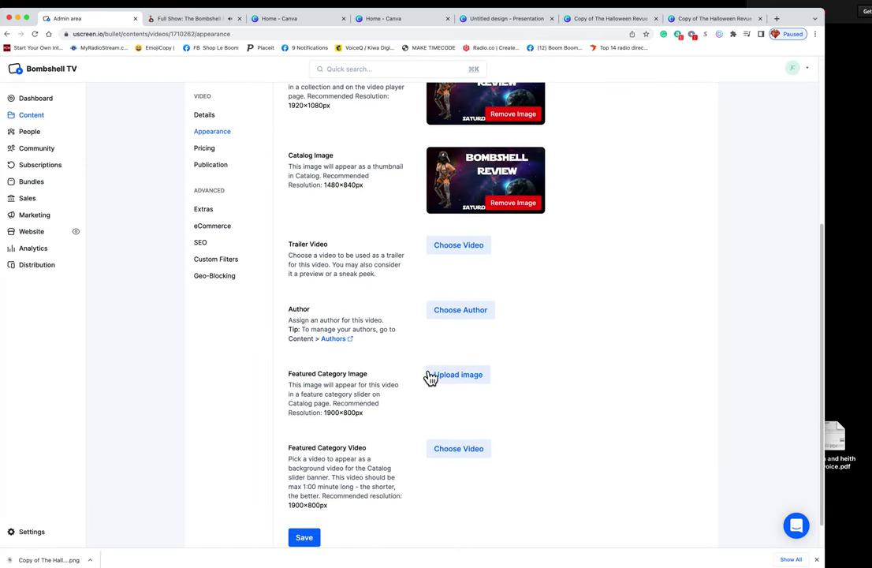
left_click_drag(368, 377, 299, 376)
left_click_drag(291, 311, 375, 344)
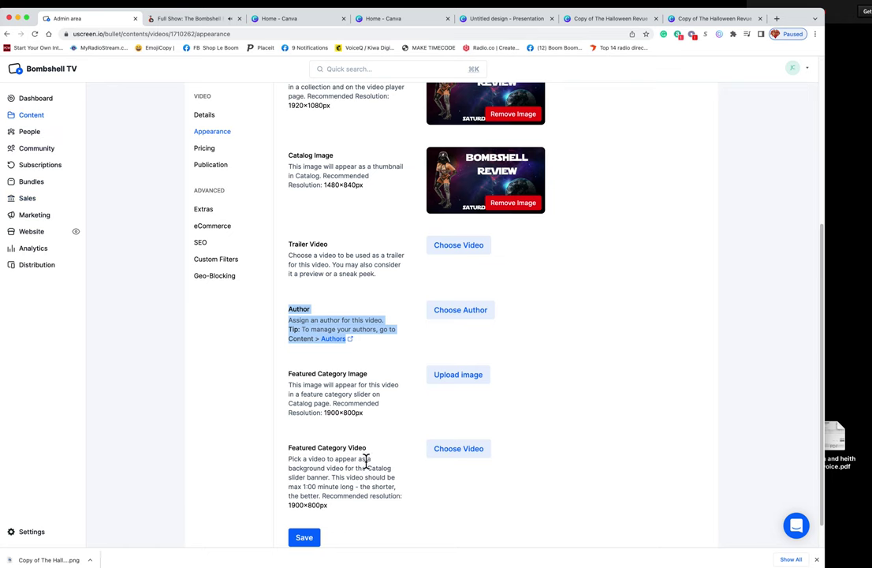
scroll(366, 461, "down", 1)
left_click(309, 525)
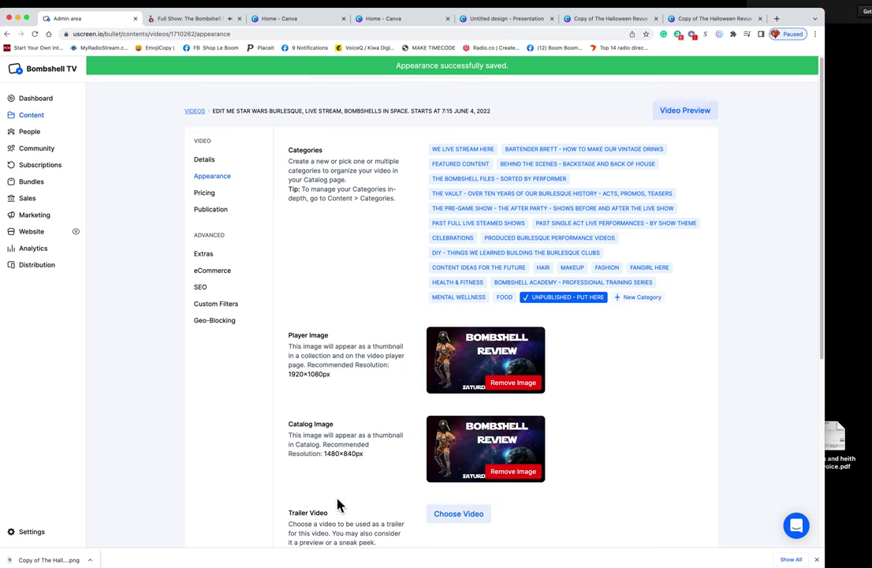
- Upload Copy of The Halloween Revue.png as the Featured Category Image, cropped to the top
scroll(340, 438, "down", 2)
scroll(340, 435, "down", 2)
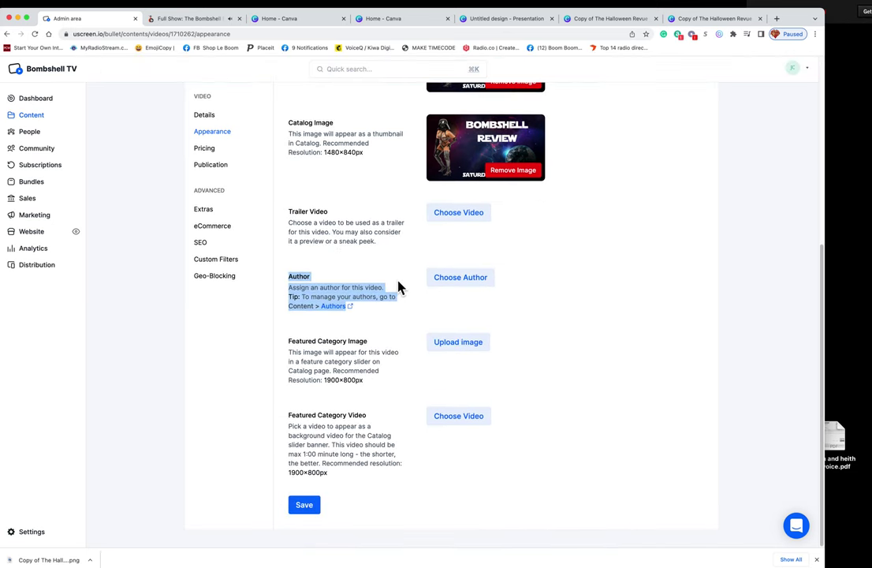
left_click(461, 345)
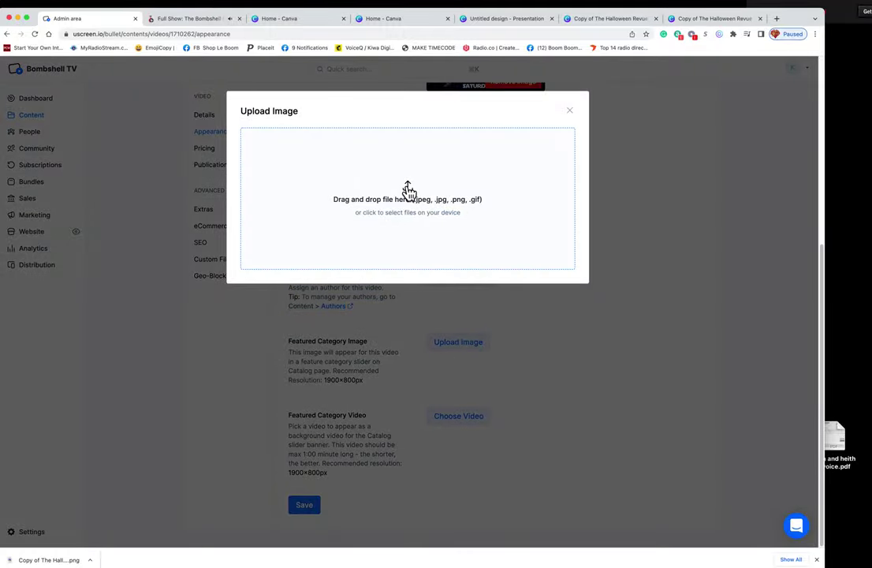
left_click(407, 189)
left_click(205, 87)
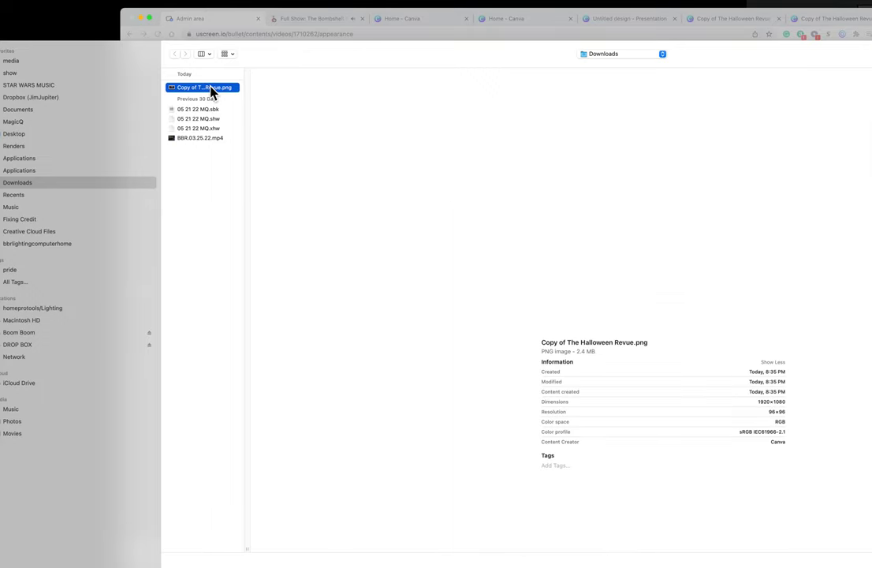
key("Return")
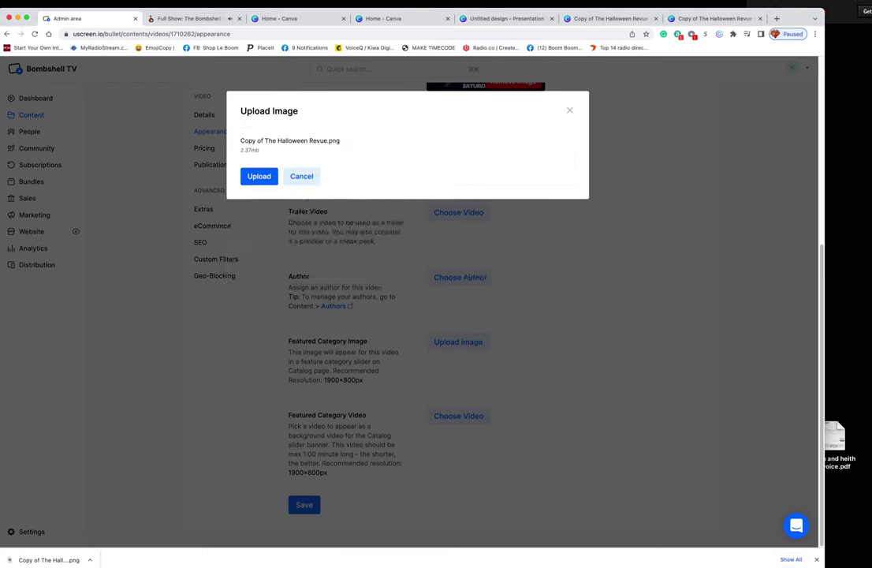
mouse_move(354, 259)
left_mouse_down()
mouse_move(353, 217)
mouse_move(363, 252)
left_mouse_up()
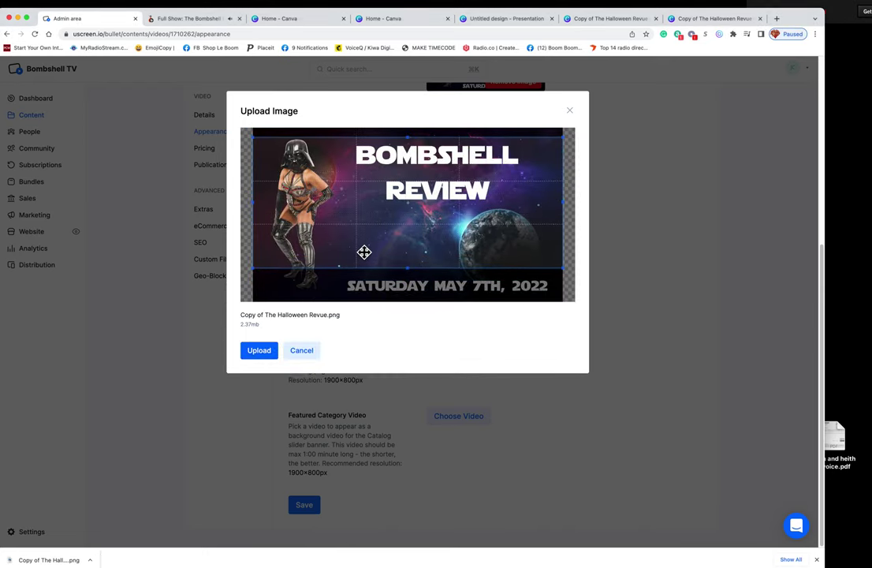
left_click(258, 353)
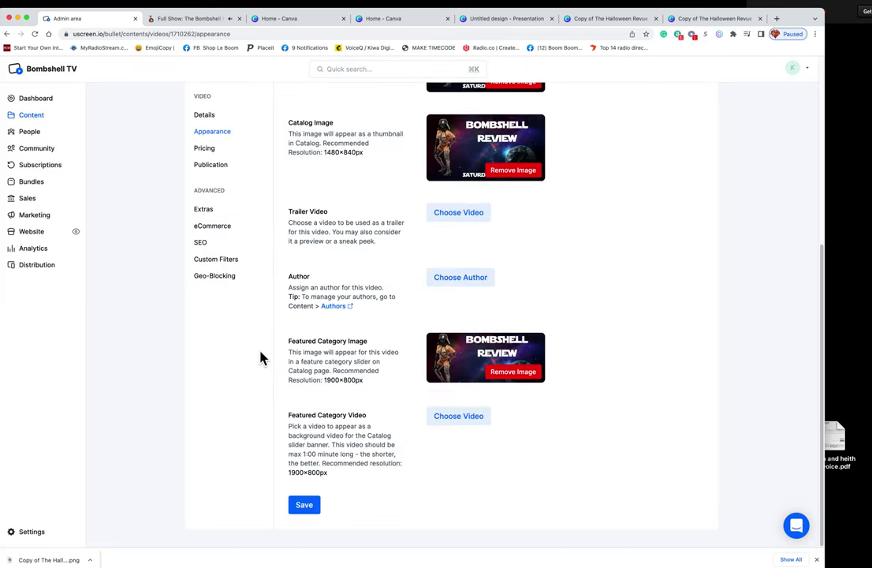
- Move the video from UNPUBLISHED - PUT HERE to WE LIVE STREAM HERE and save its appearance
left_click(304, 509)
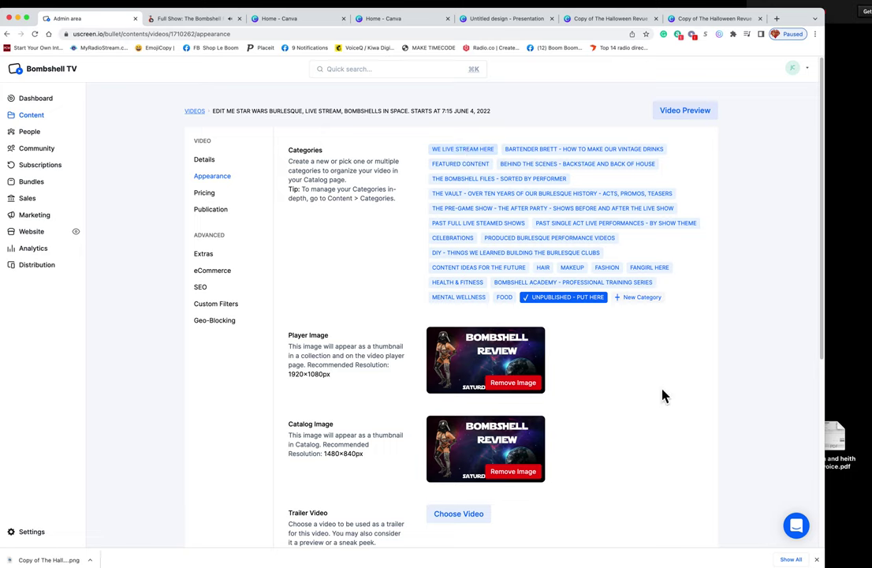
left_click(562, 299)
left_click(459, 153)
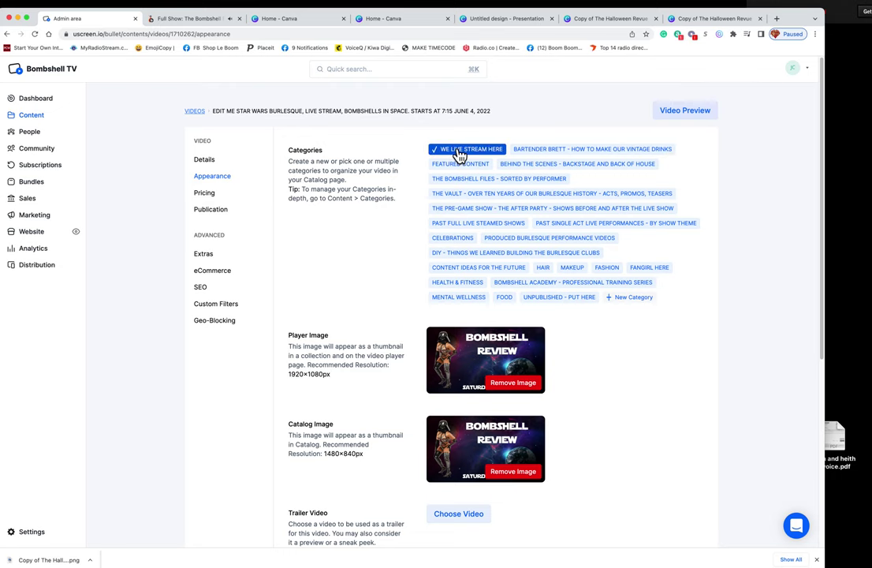
scroll(347, 307, "down", 5)
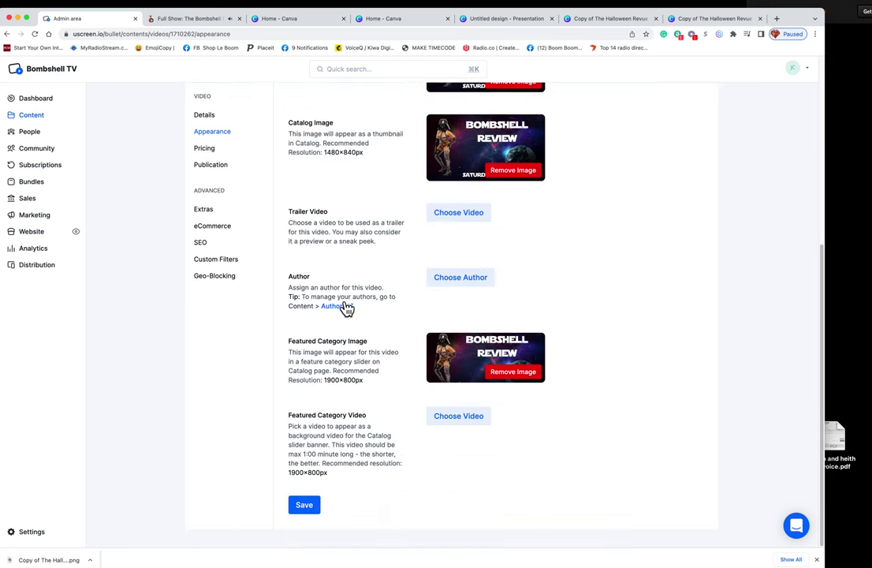
left_click(304, 507)
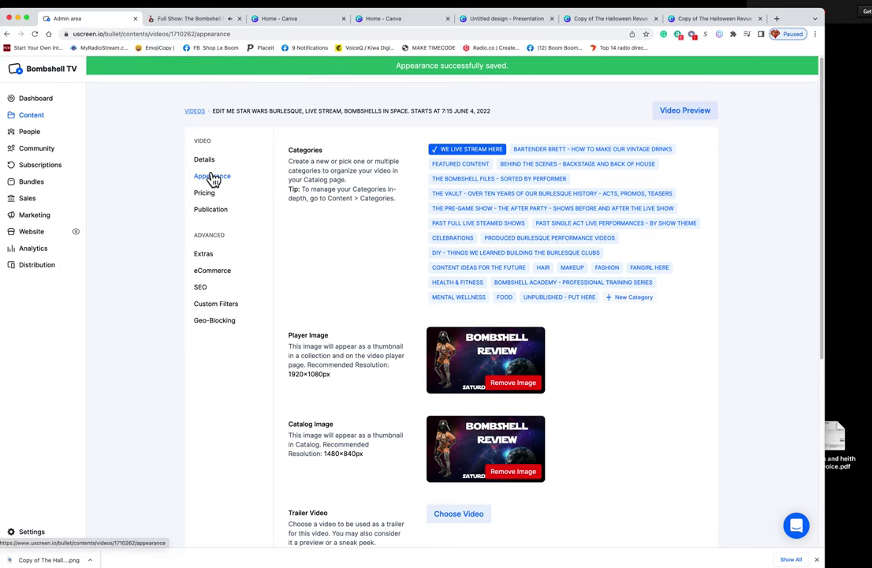
left_click(204, 194)
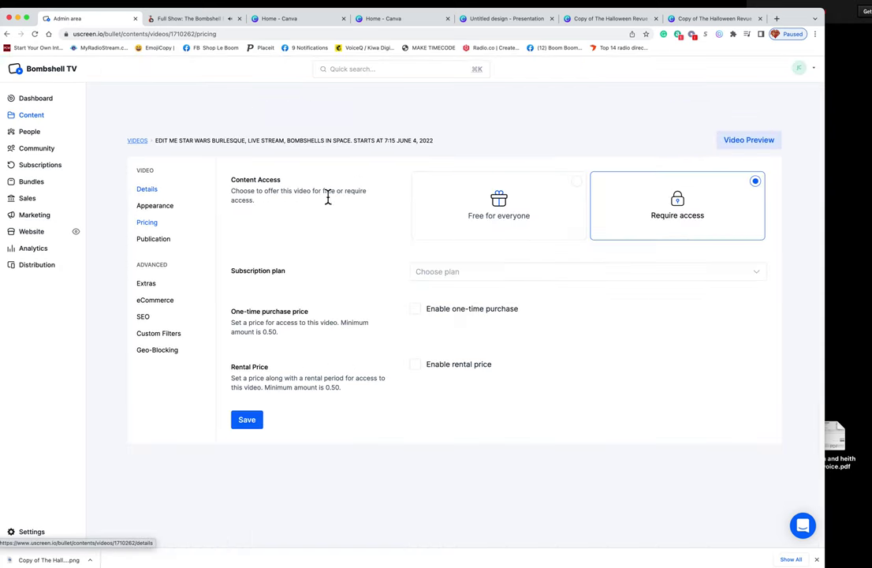
- Give the free staff, Sign Up Now and Past Live Streamed Shows plans access, then save pricing
left_click(475, 274)
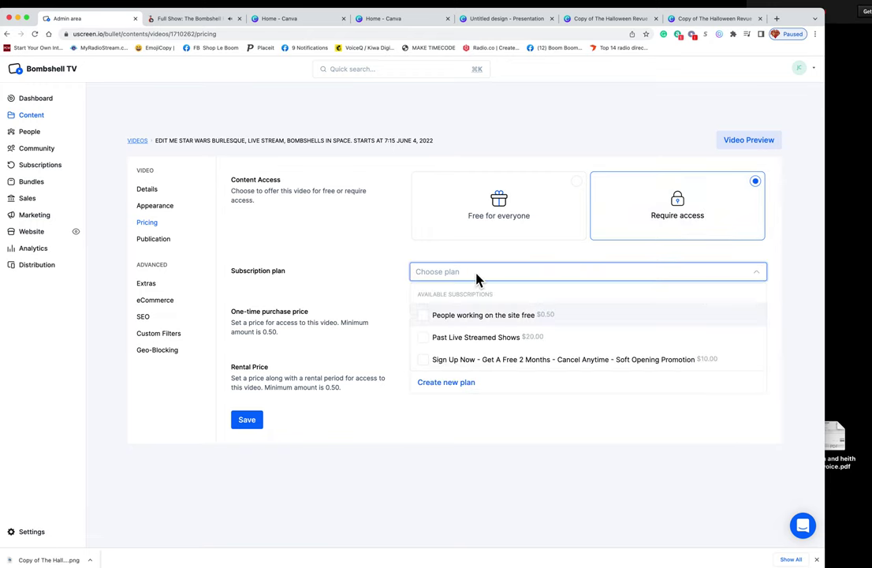
left_click(427, 316)
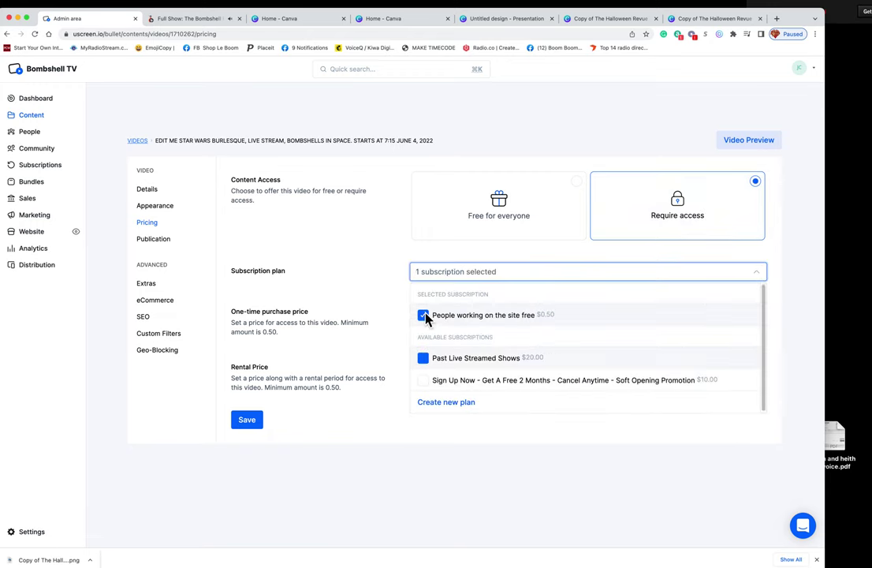
left_click(425, 384)
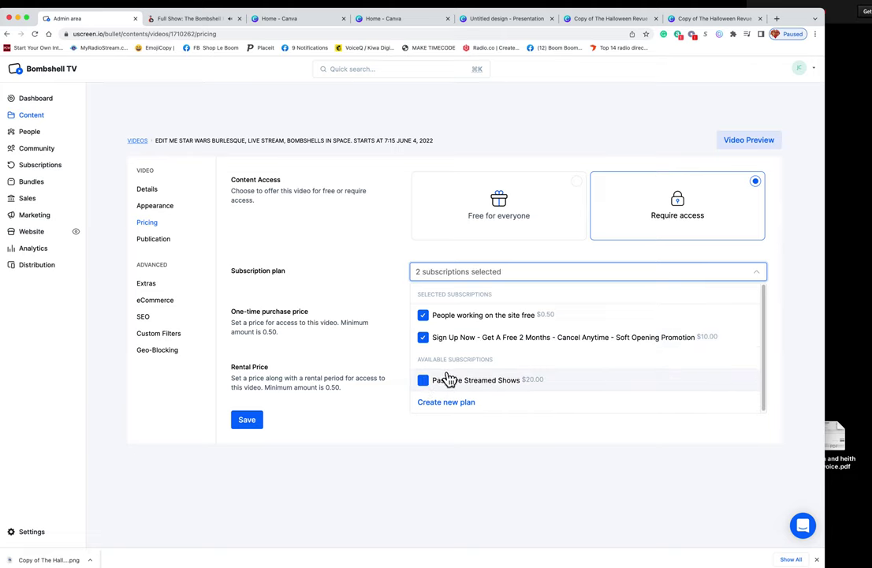
left_click(427, 387)
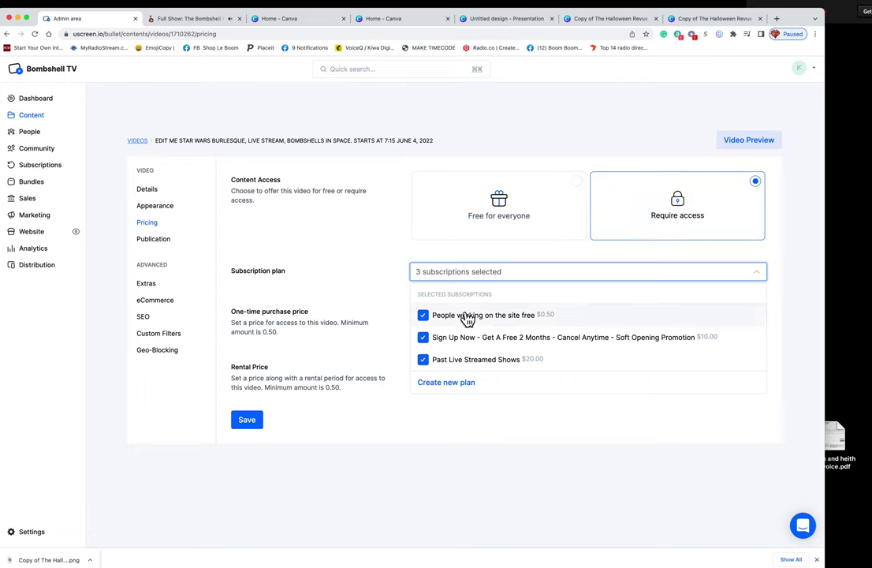
left_click(256, 425)
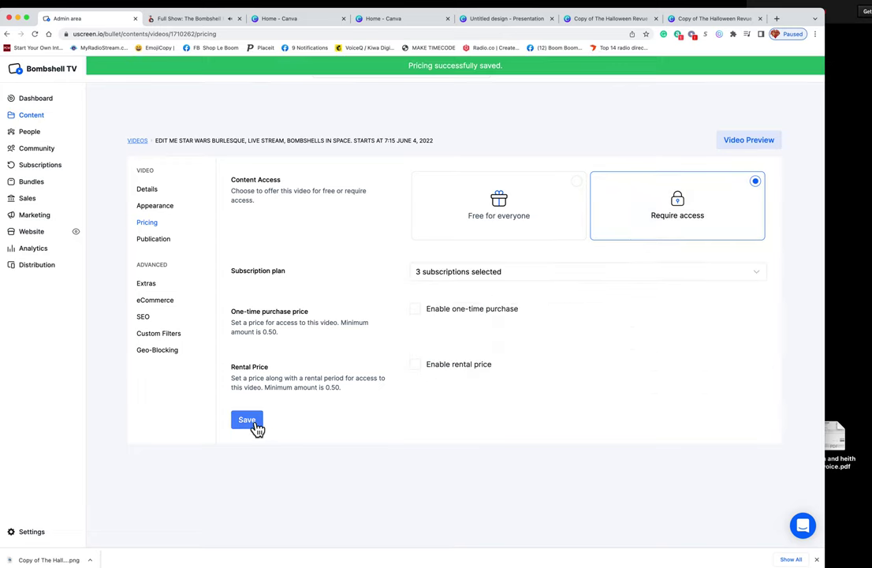
left_click(157, 239)
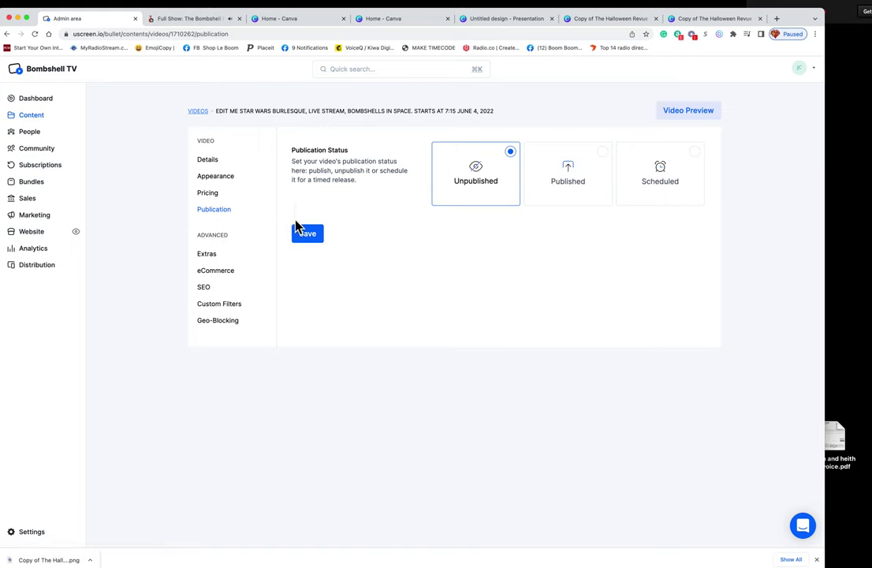
- Publish the Star Wars Burlesque video and bring up the Jan. 14th Dinner Show storefront page
left_click(555, 175)
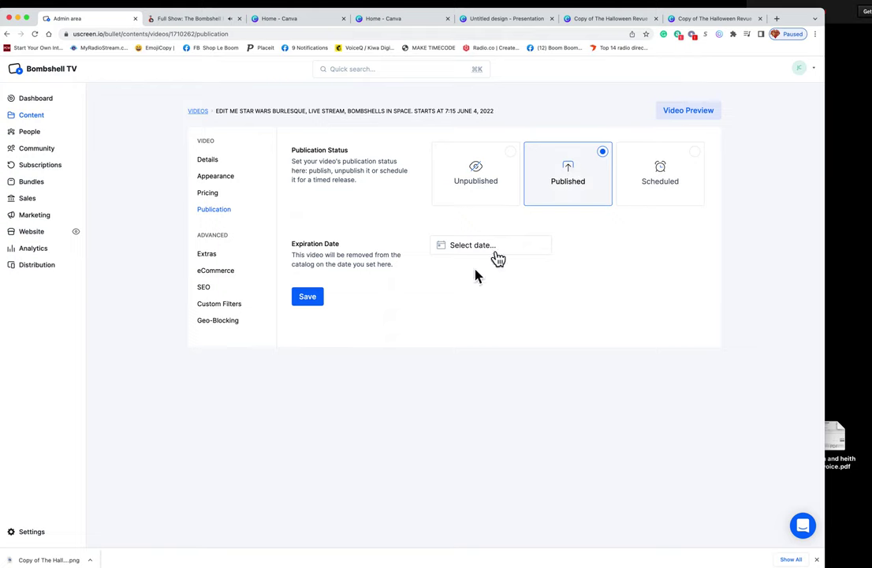
left_click(310, 298)
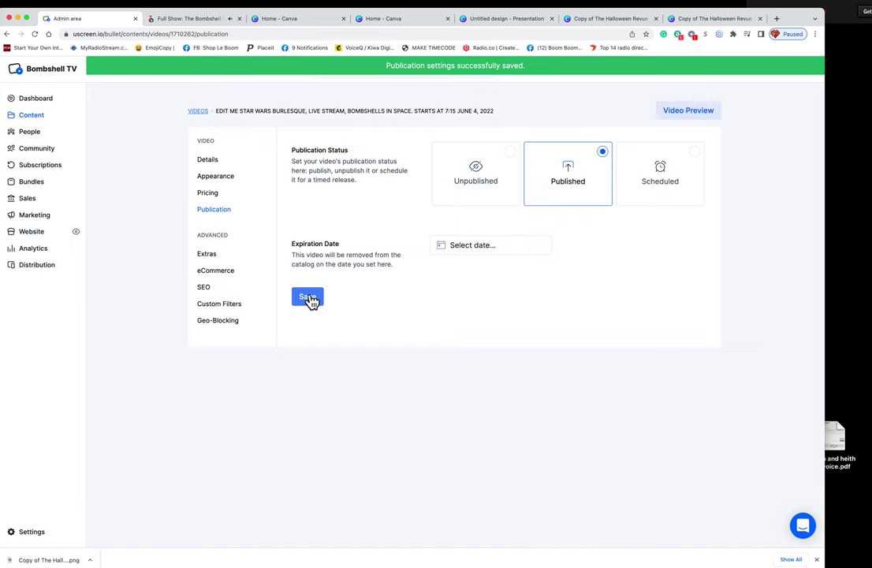
left_click(225, 20)
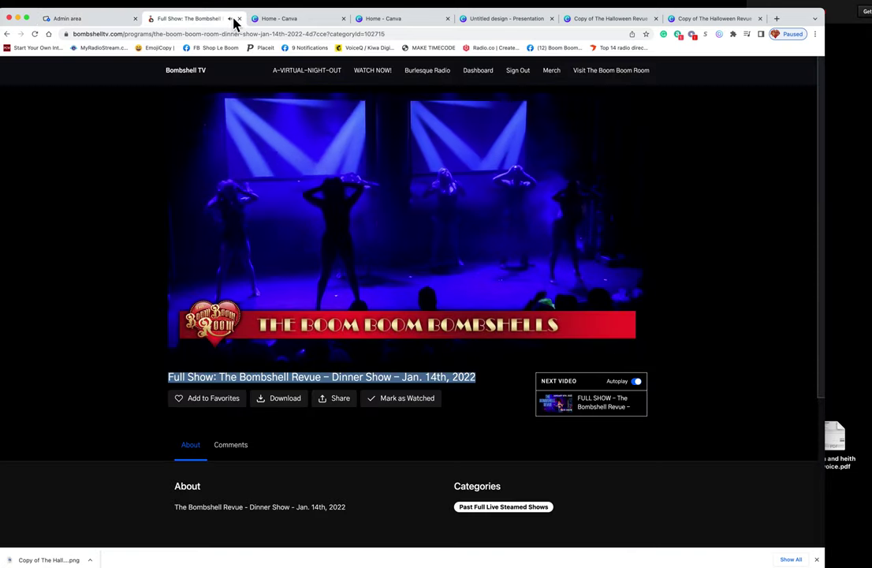
- Go back to the Bombshell TV catalog and reload it to see the latest content
left_click(8, 34)
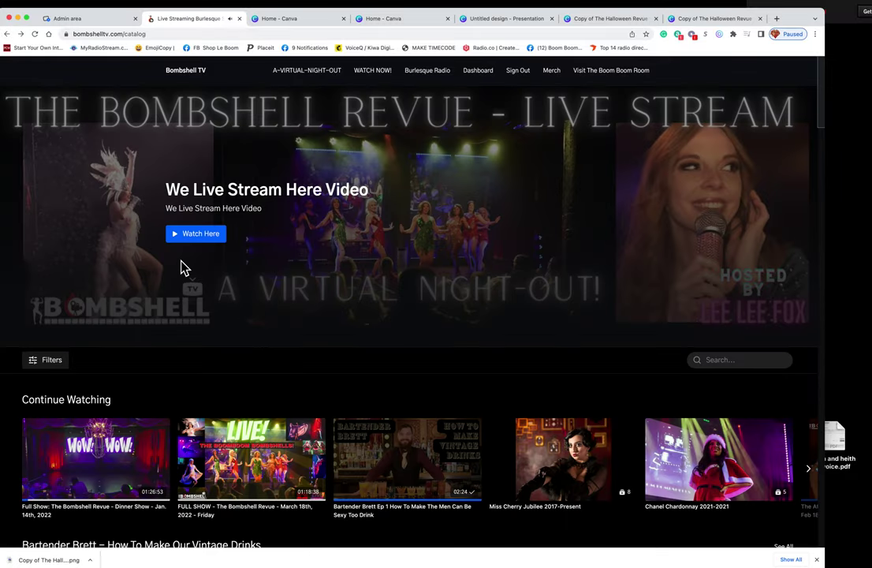
scroll(181, 267, "down", 5)
scroll(181, 266, "down", 4)
scroll(183, 264, "down", 2)
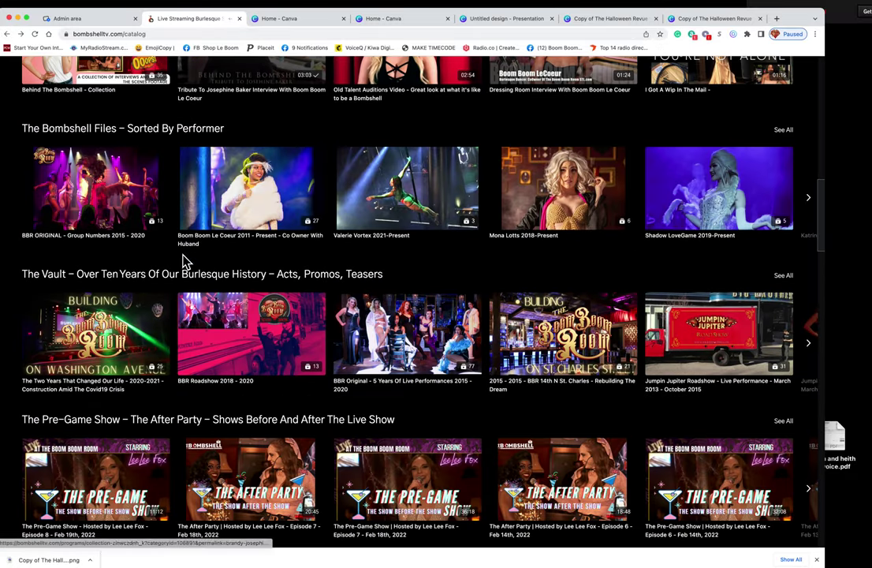
left_click(35, 35)
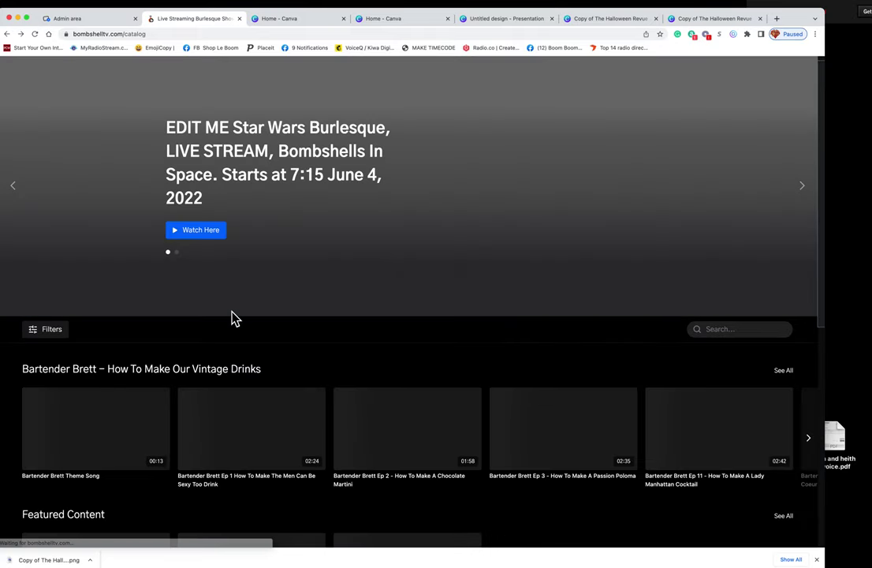
scroll(234, 318, "down", 2)
scroll(234, 318, "down", 1)
scroll(233, 317, "down", 1)
scroll(232, 315, "down", 1)
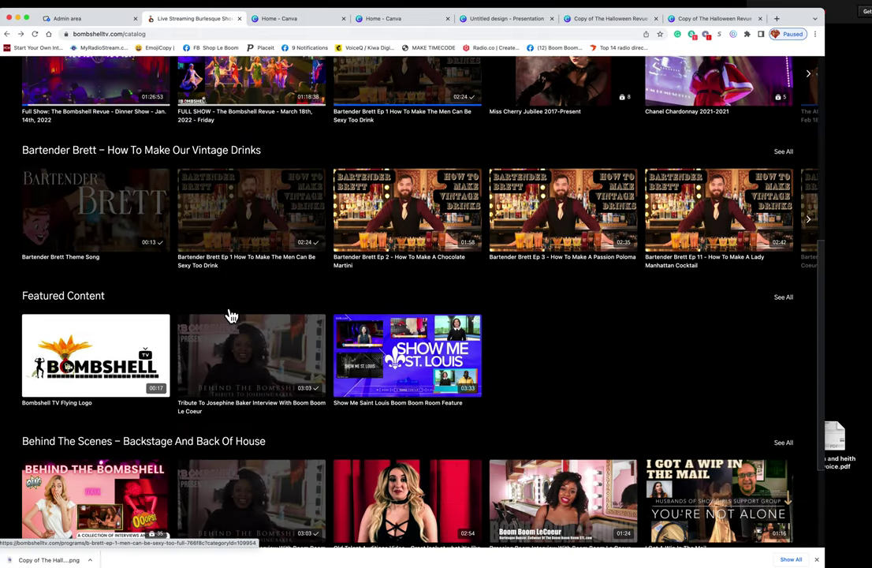
scroll(231, 315, "up", 3)
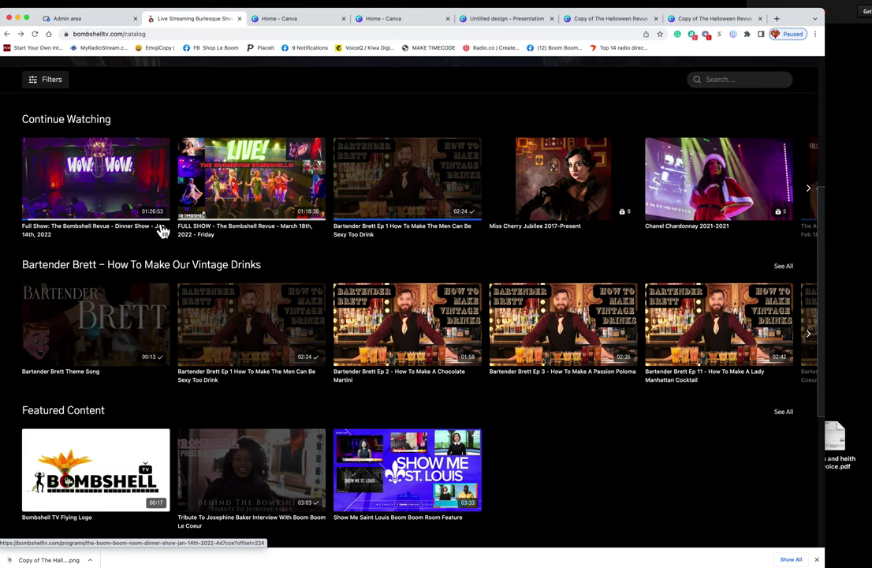
- Browse the Continue Watching carousel, then reload to confirm the Star Wars live stream banner
left_click(808, 194)
left_click(808, 194)
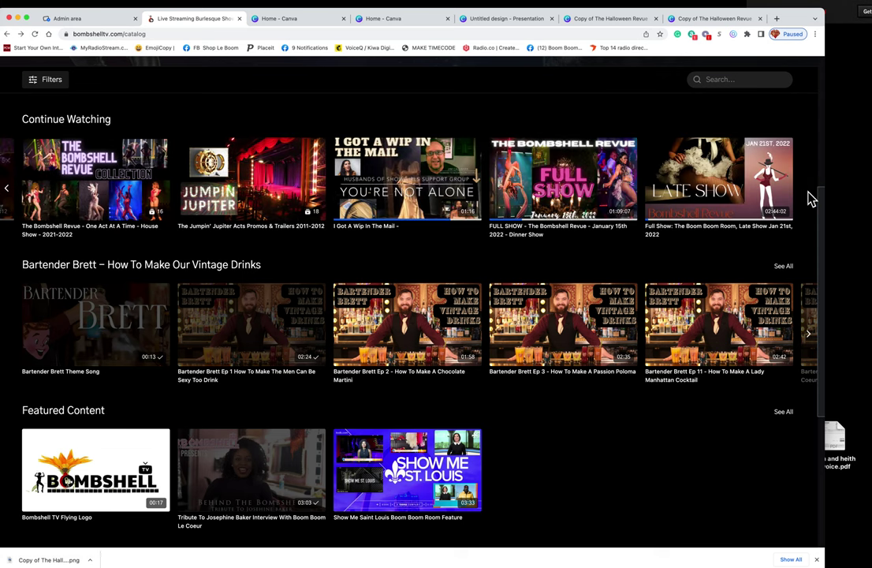
left_click(10, 194)
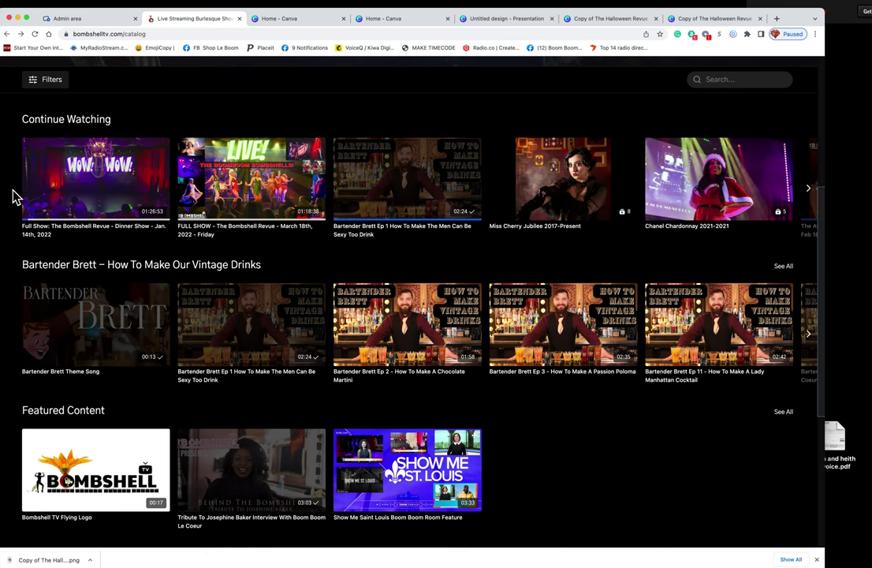
left_click(36, 34)
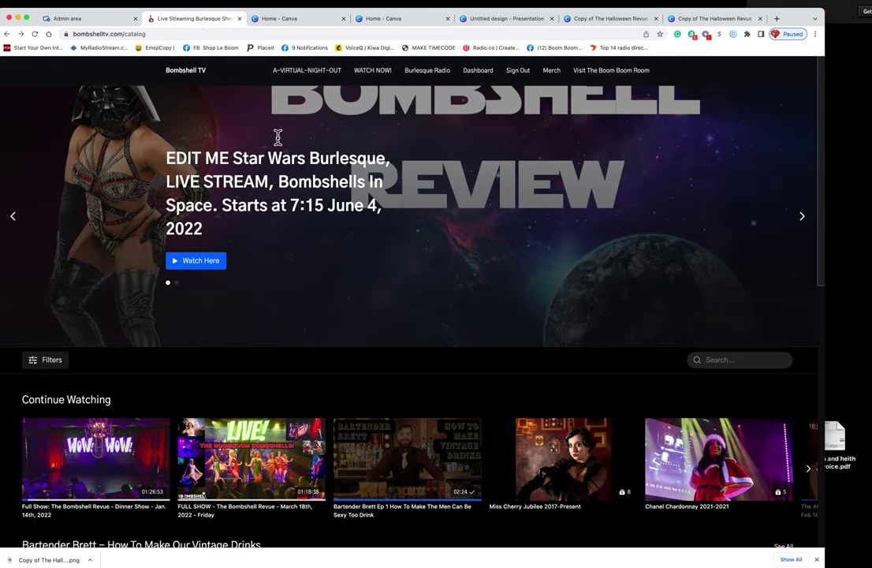
left_click(93, 24)
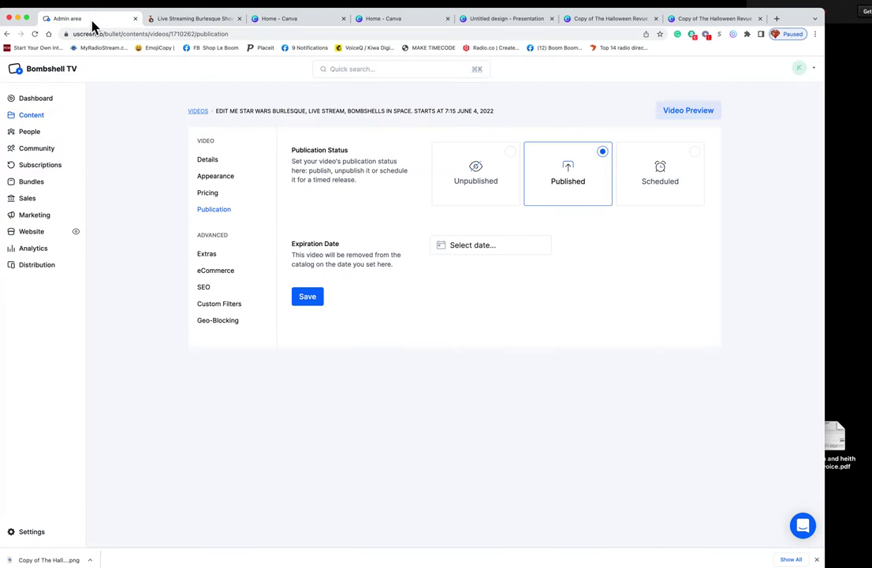
- Save the video, then review its Details, Appearance and Pricing subscription plans
left_click(309, 301)
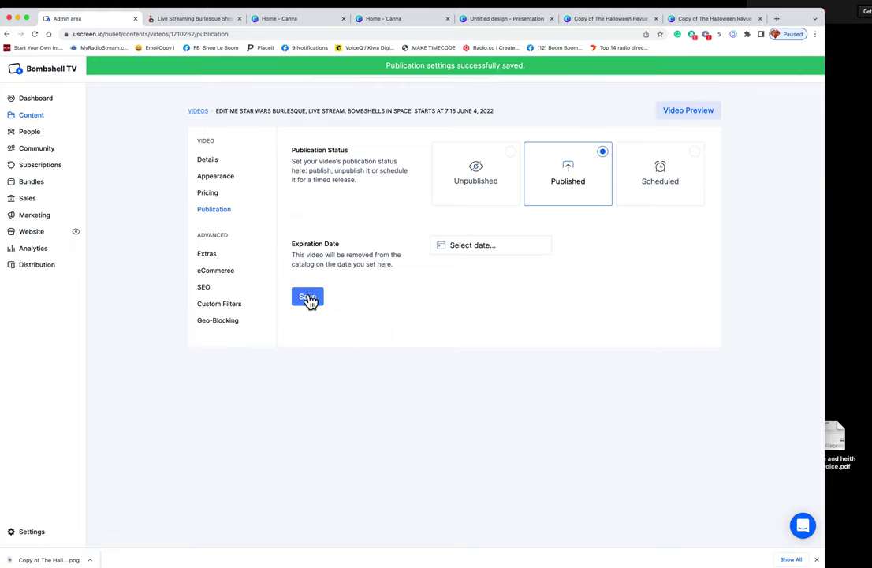
left_click(207, 161)
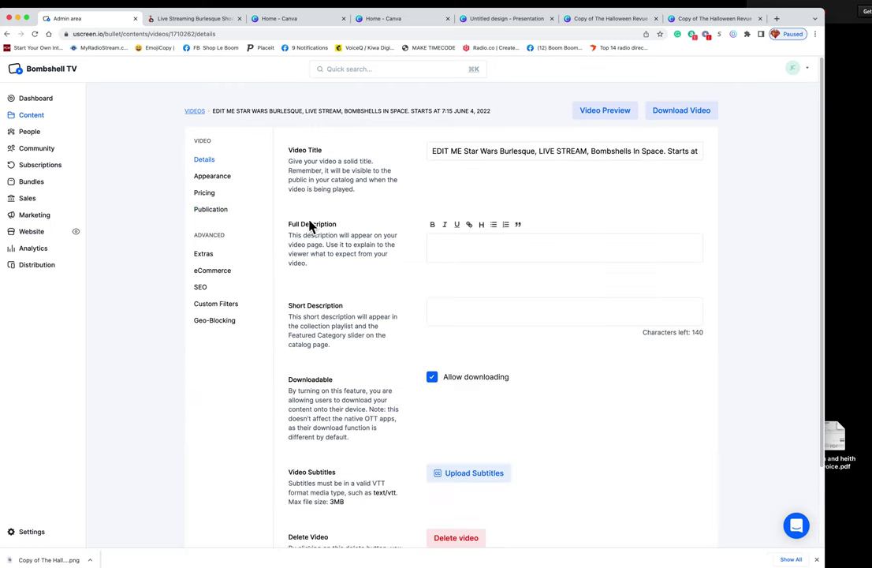
left_click(214, 180)
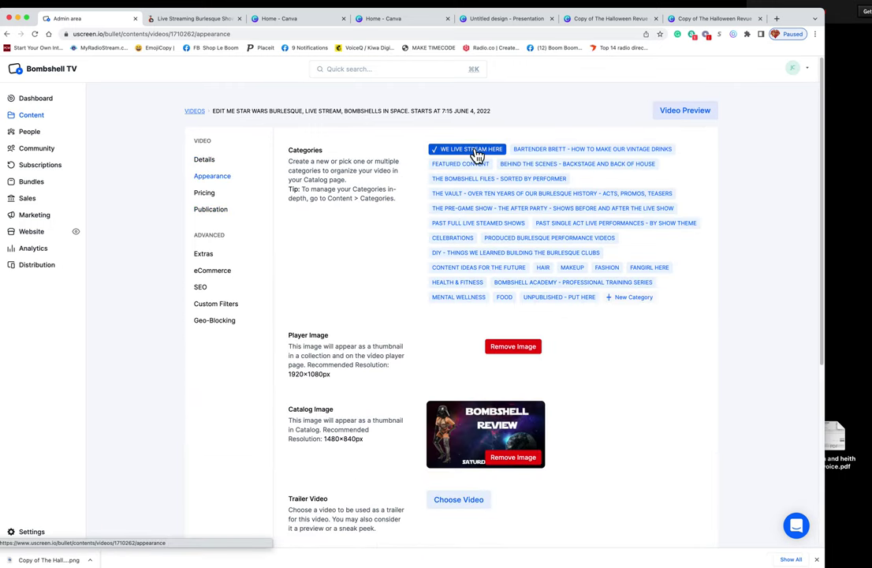
left_click(206, 195)
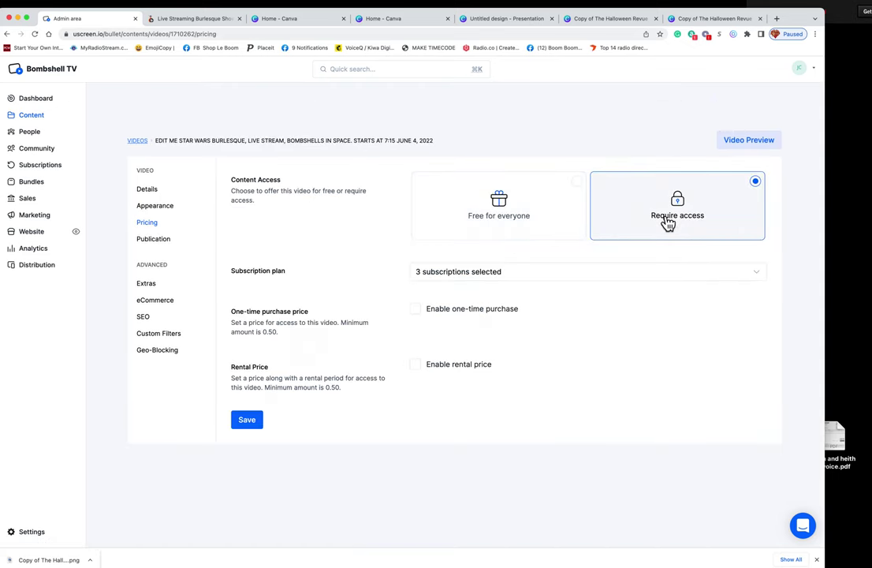
left_click(456, 276)
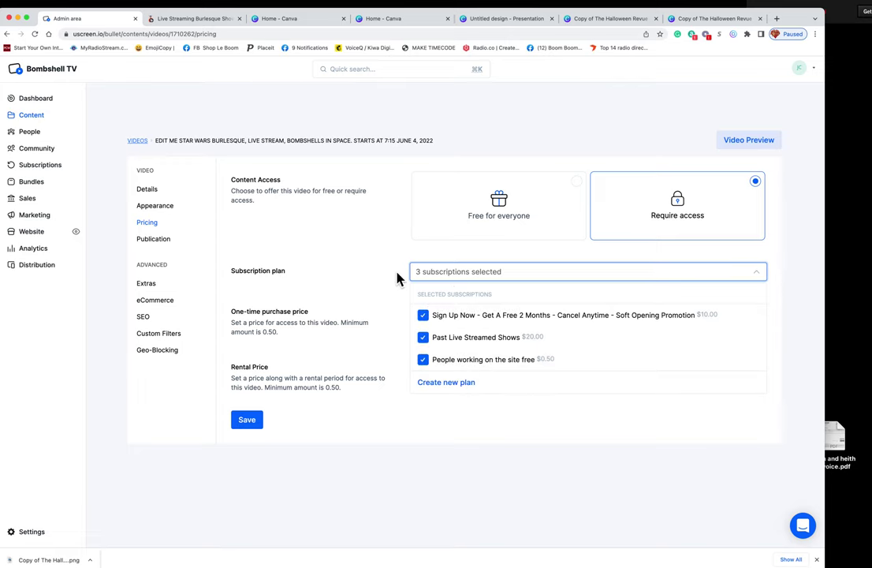
left_click(317, 337)
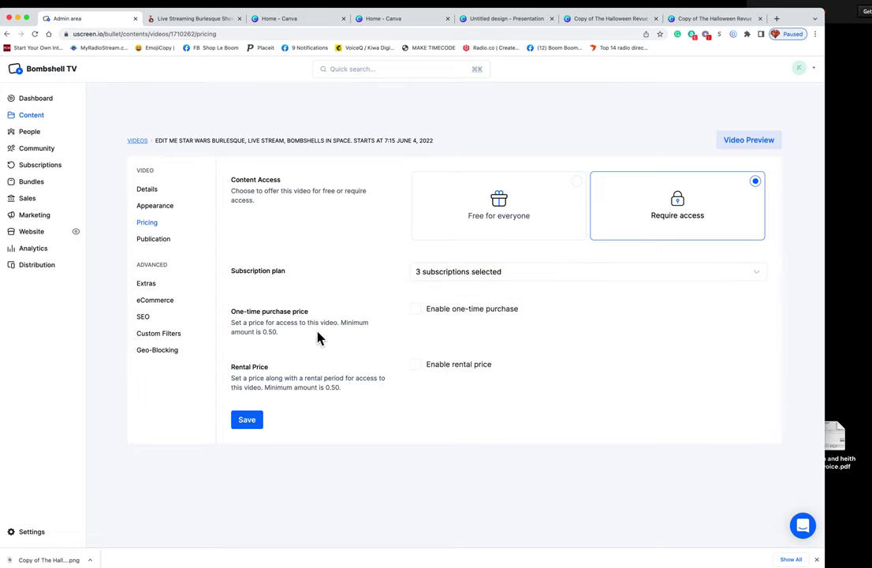
- Re-save the Star Wars Burlesque video as Published from its Publication settings
left_click(153, 239)
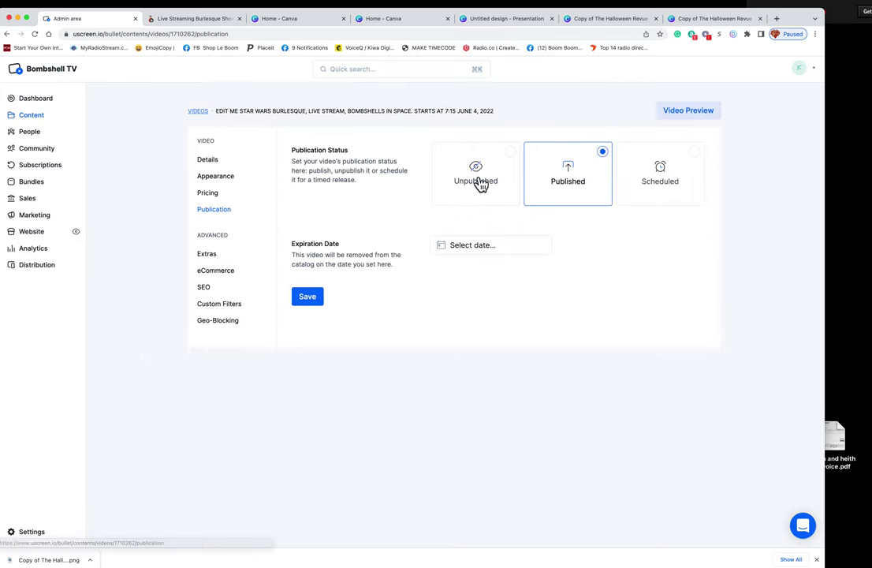
left_click(309, 298)
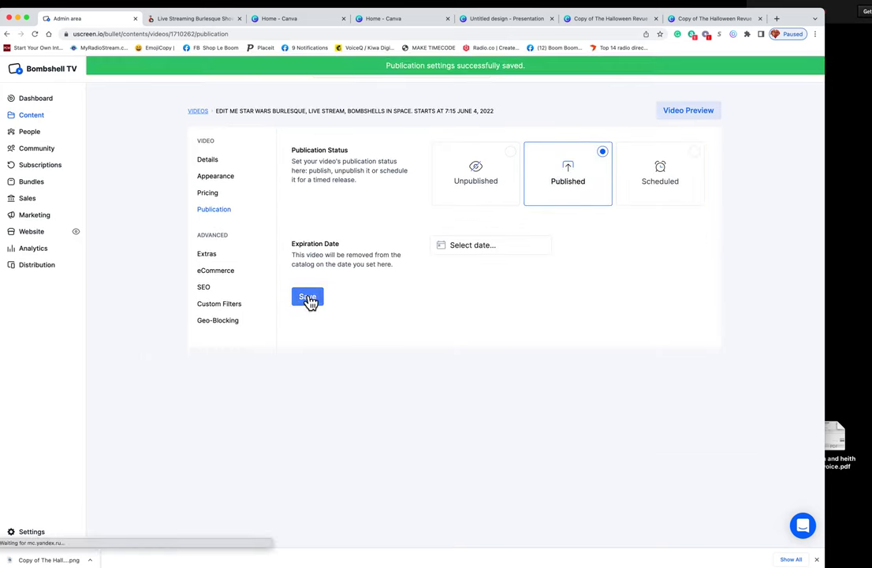
left_click(200, 112)
- Refresh and scroll the storefront catalog, then return to Uscreen's Content > Videos list
left_click(181, 20)
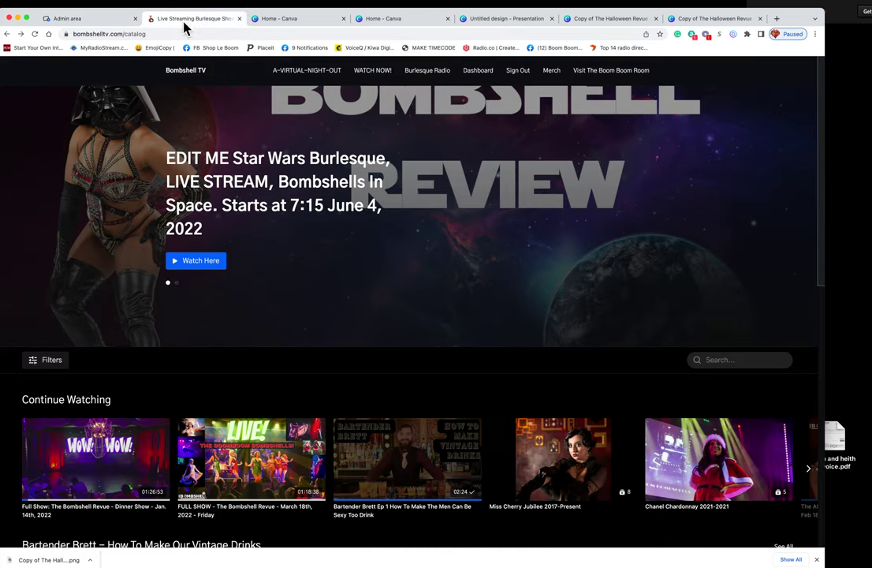
left_click(20, 34)
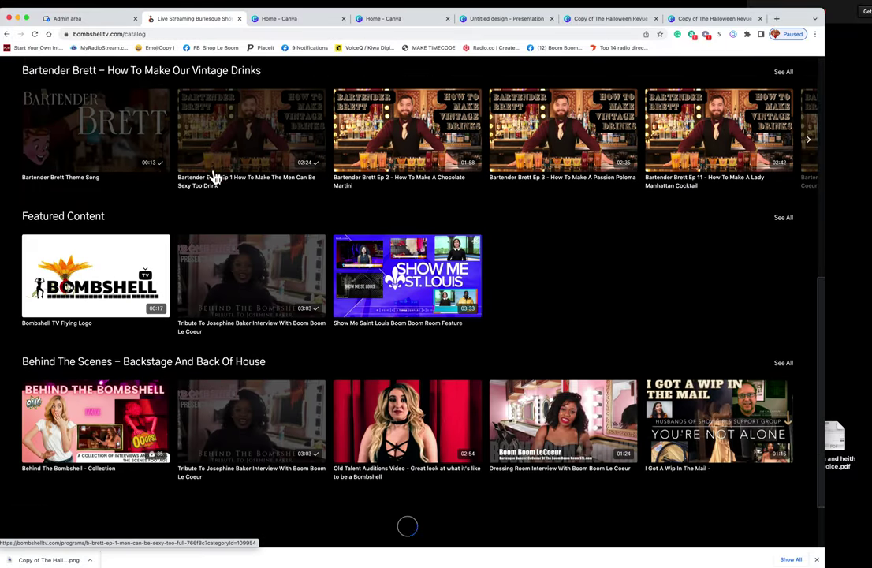
scroll(211, 150, "down", 1)
scroll(210, 148, "down", 4)
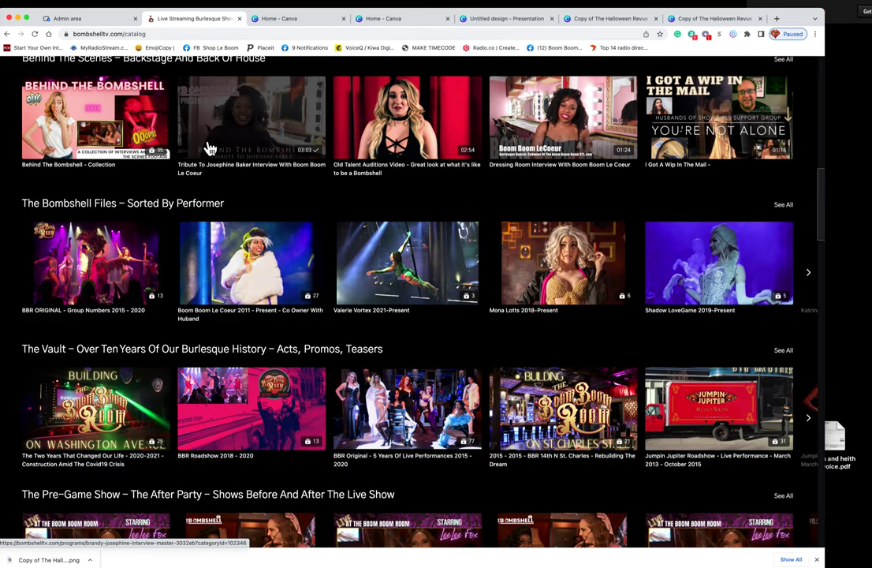
scroll(208, 146, "down", 1)
scroll(209, 146, "up", 8)
scroll(208, 146, "up", 8)
left_click(87, 18)
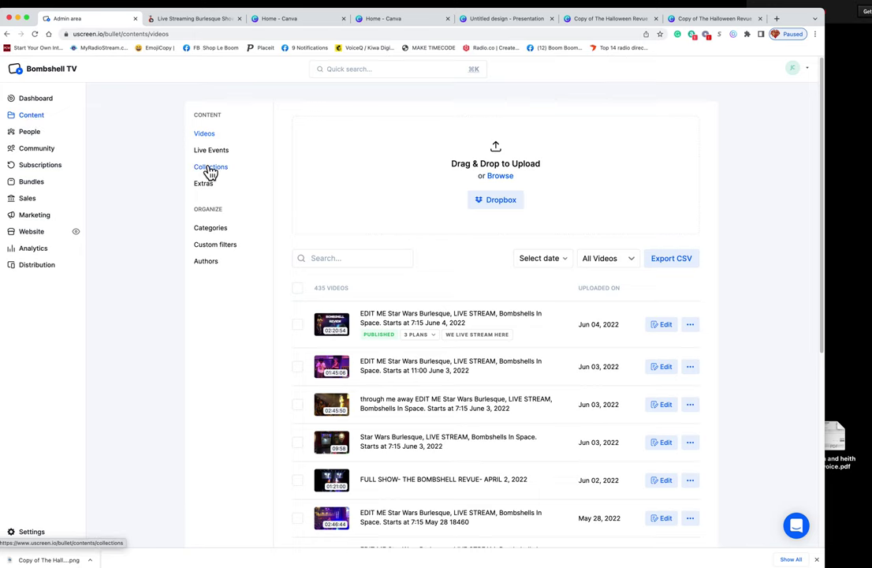
- Save the We Live Stream Here category's content order with the Star Wars live stream first
left_click(225, 230)
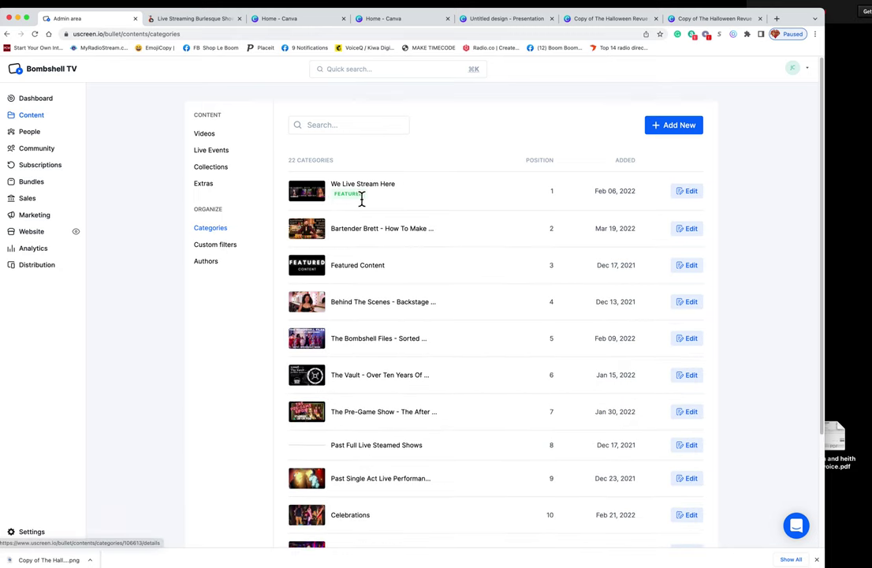
left_click_drag(415, 193, 345, 191)
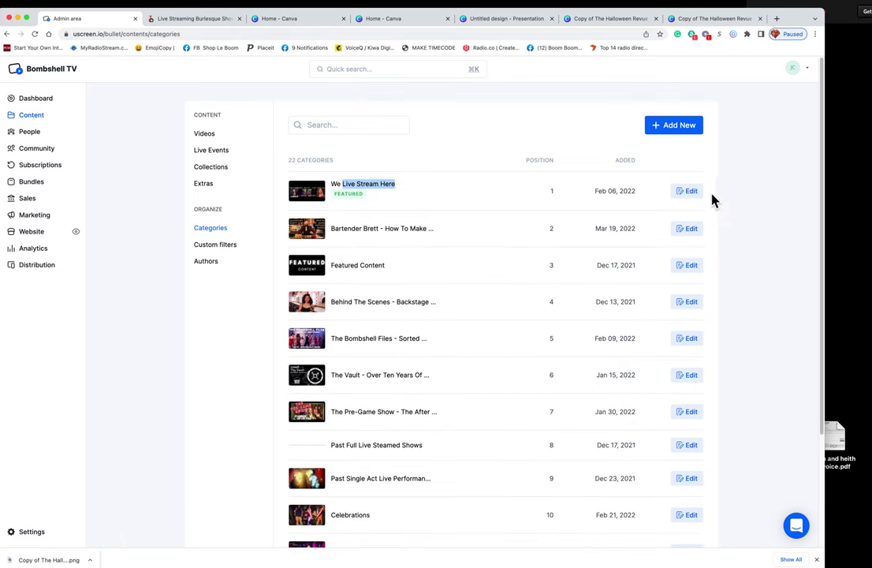
left_click(686, 191)
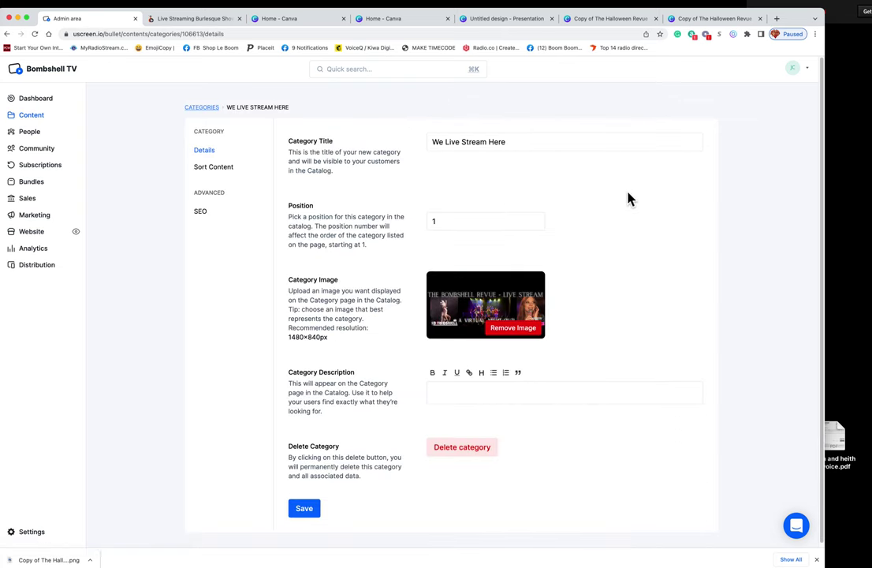
left_click(214, 169)
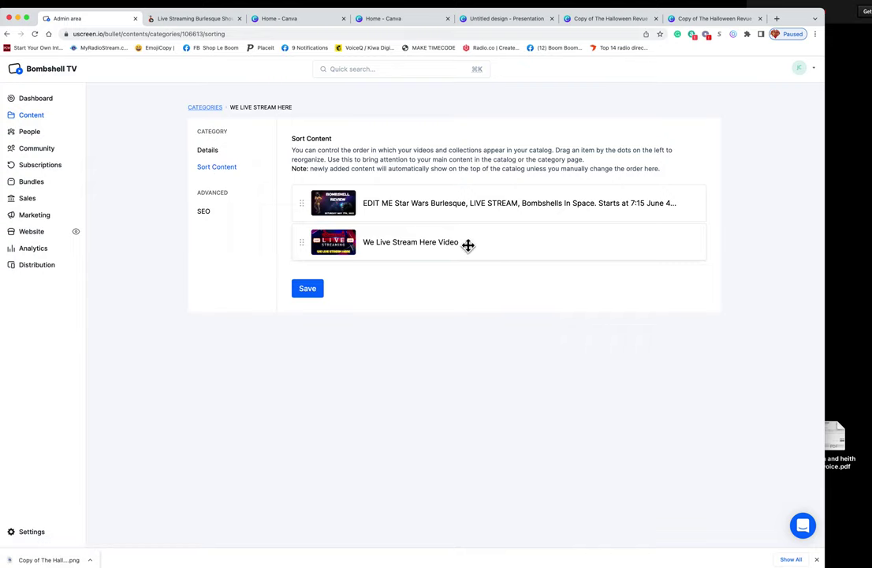
left_click(318, 292)
left_click(213, 109)
left_click(189, 22)
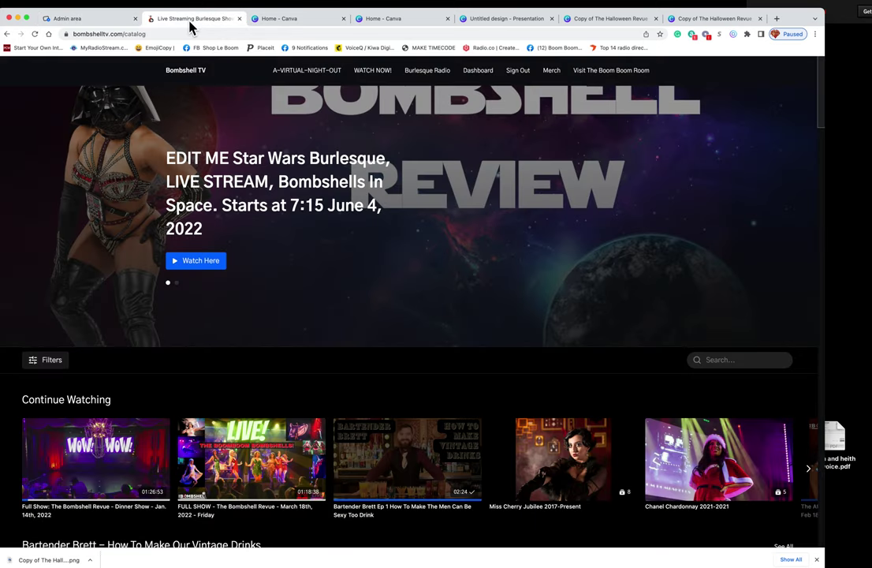
- Open the EDIT ME Star Wars Burlesque video for editing from Content > Videos
left_click(246, 25)
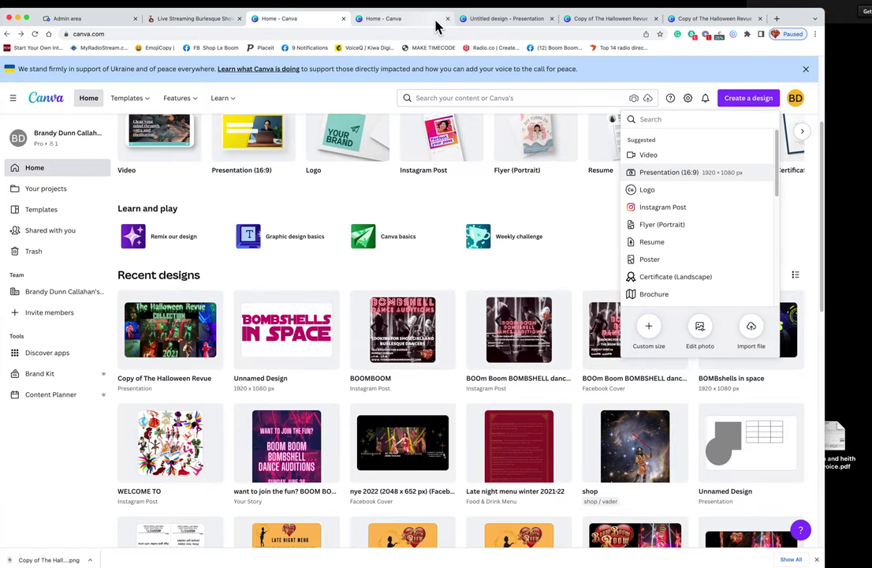
left_click(111, 23)
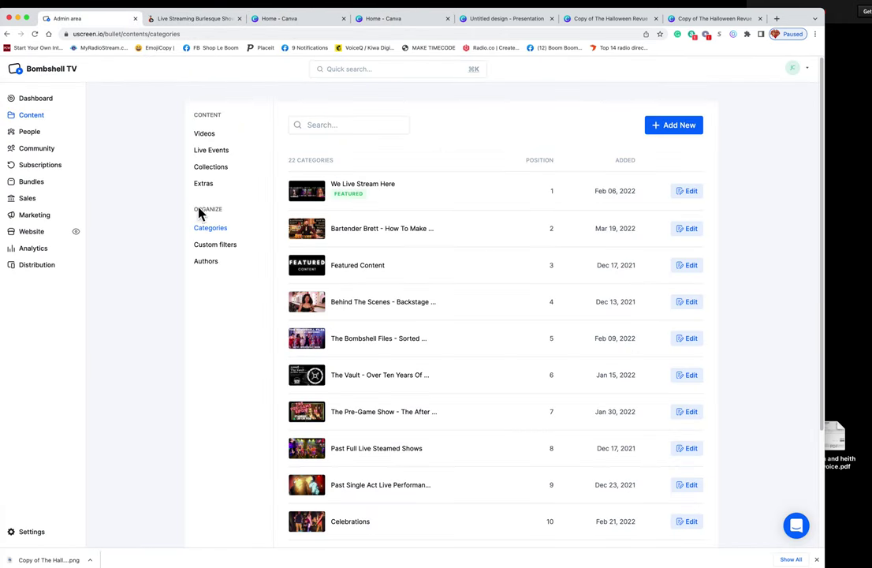
left_click(30, 118)
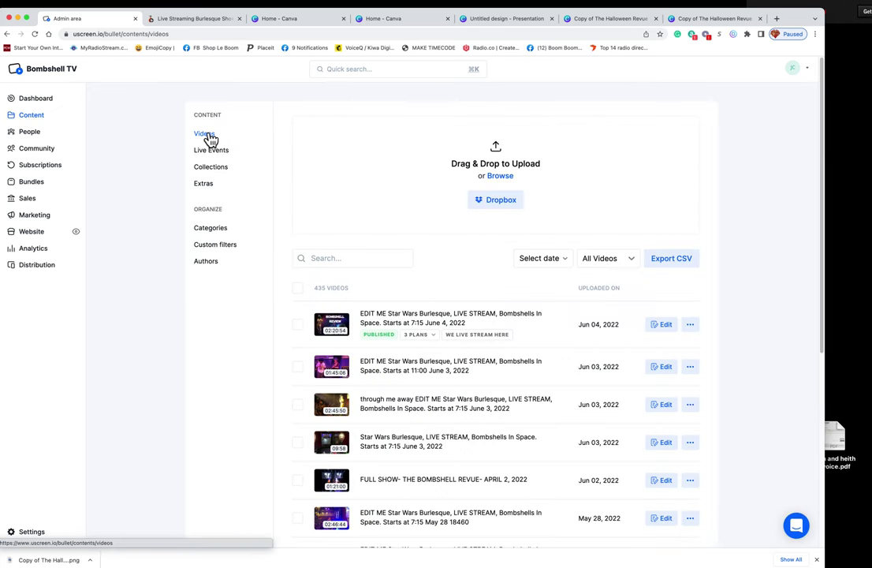
left_click(663, 327)
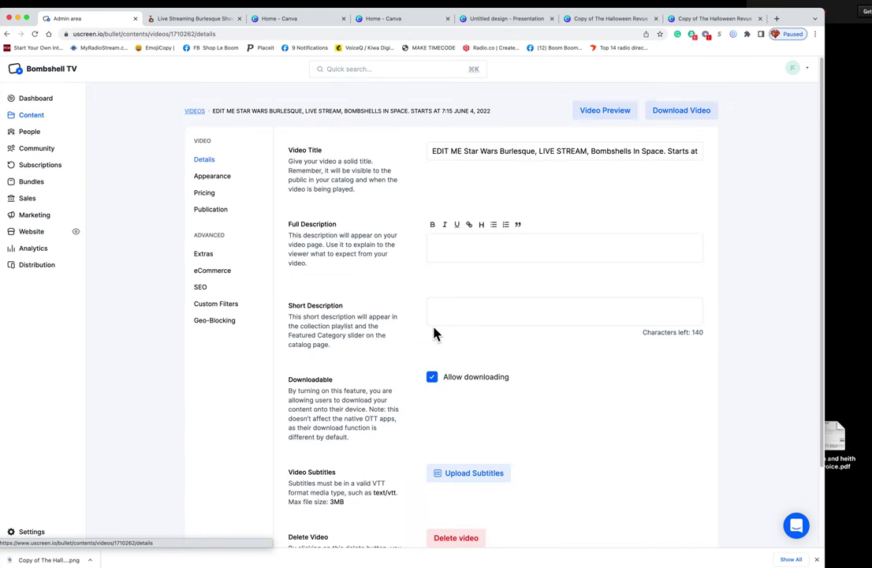
- Tag the video with Past Full Live Steamed Shows under Appearance and save it
left_click(214, 179)
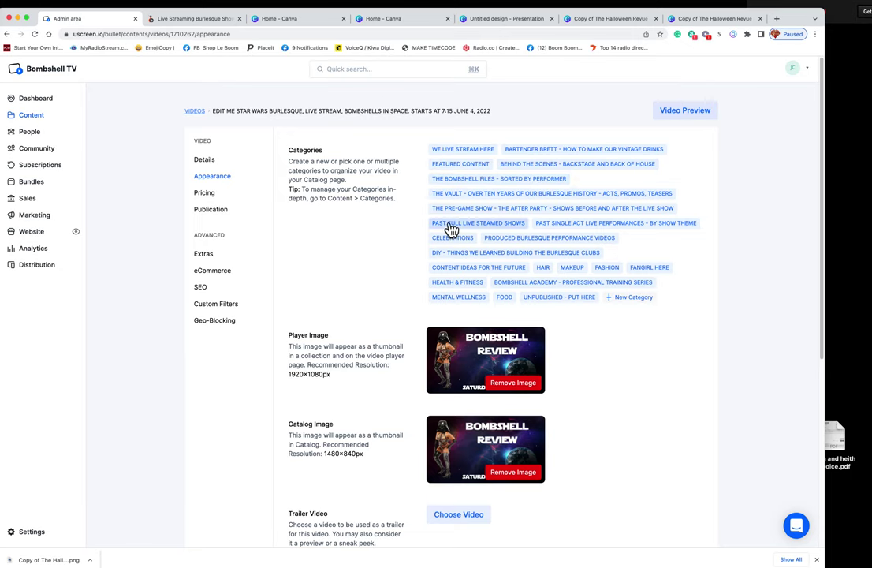
left_click(488, 223)
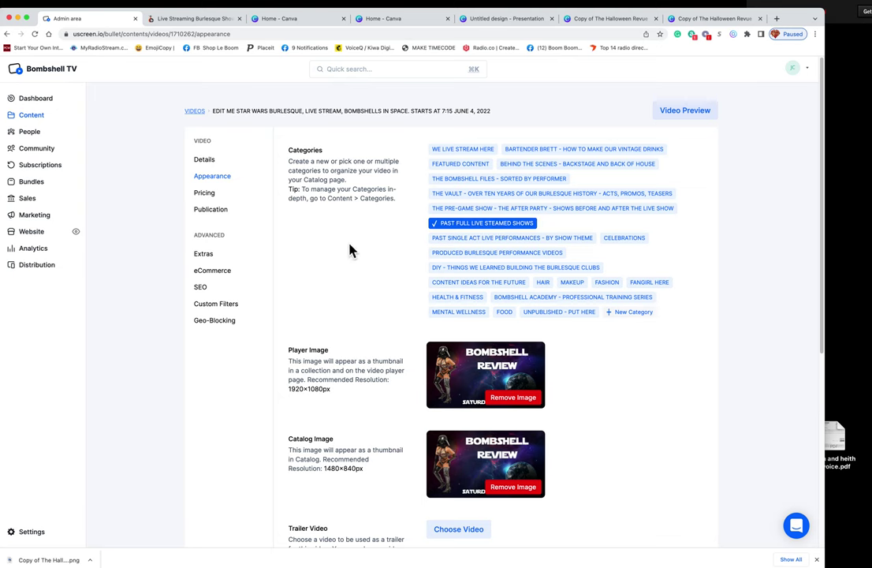
scroll(351, 248, "down", 5)
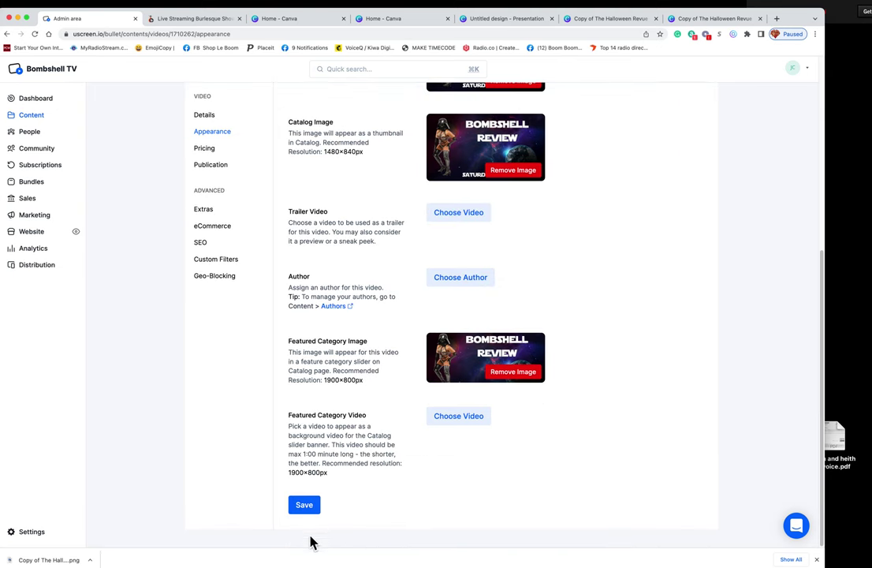
left_click(308, 506)
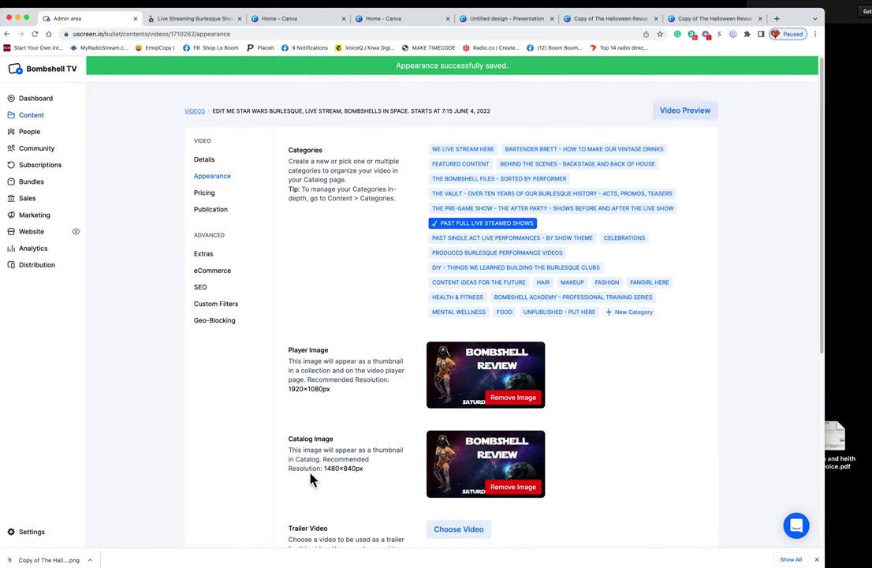
left_click(202, 18)
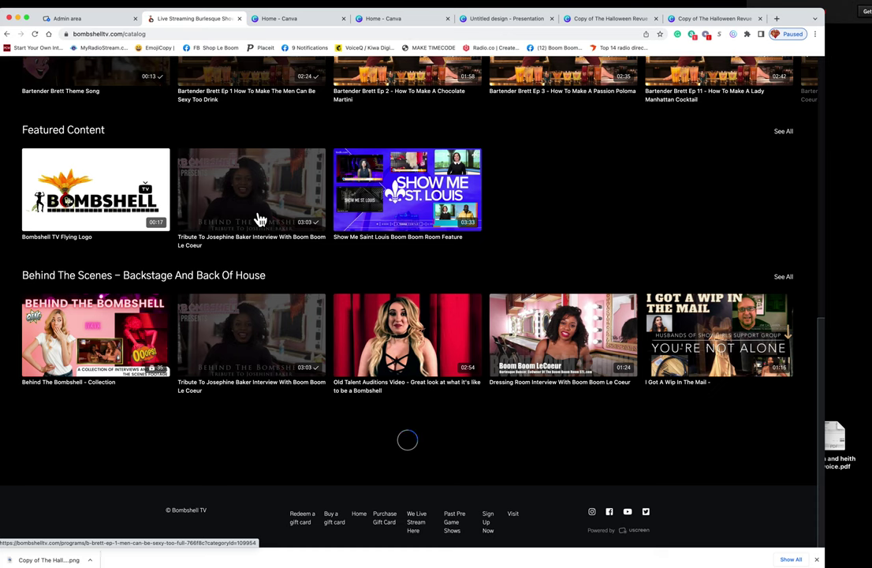
scroll(260, 219, "down", 4)
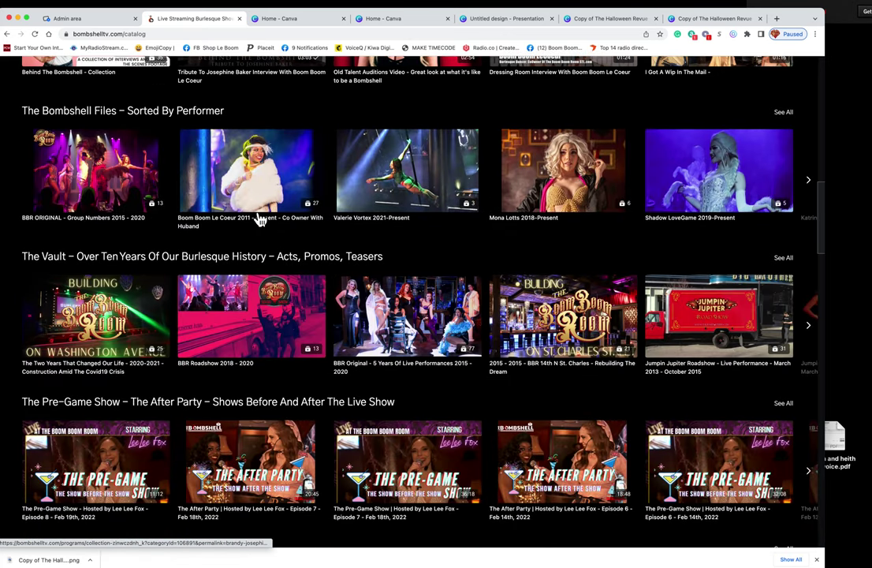
scroll(260, 219, "down", 3)
scroll(260, 219, "down", 2)
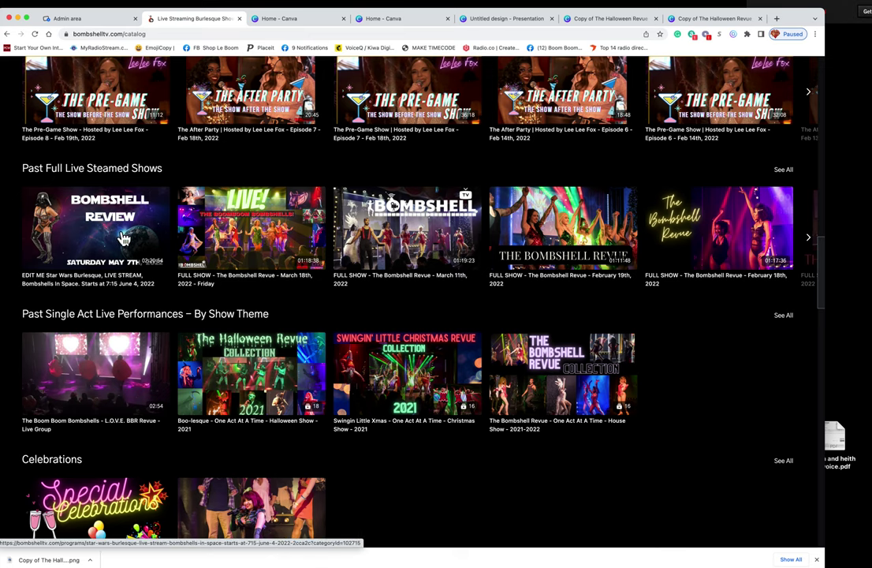
- Move the video from Past Full Live Steamed Shows into UNPUBLISHED - PUT HERE and save
left_click(109, 22)
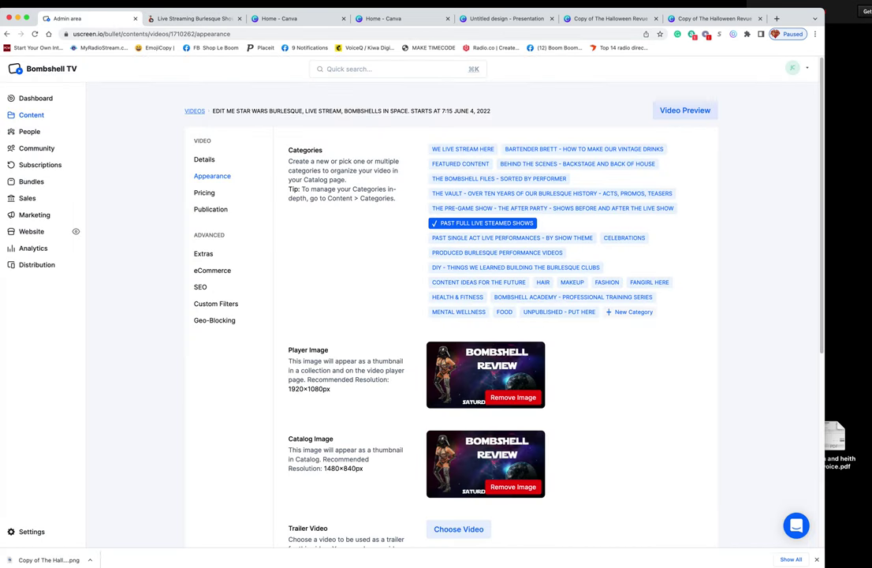
left_click(481, 224)
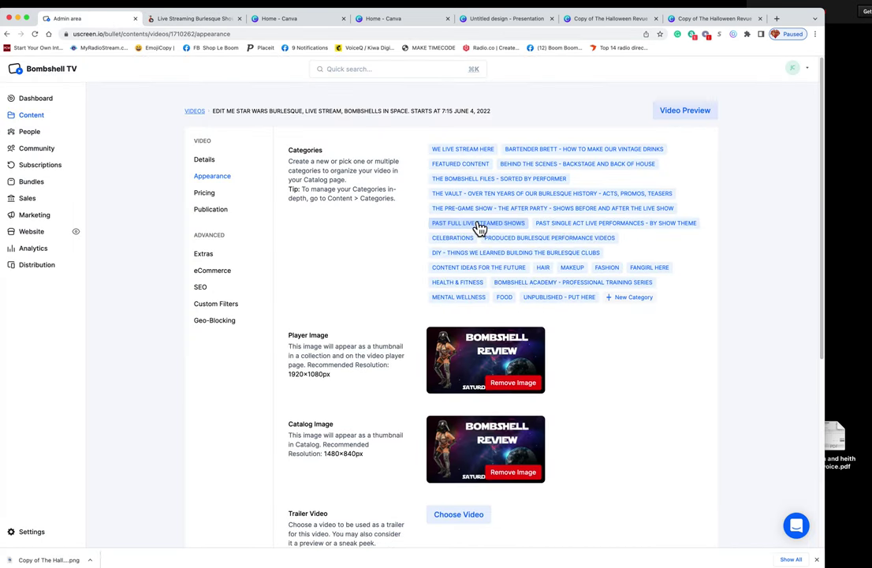
left_click(550, 300)
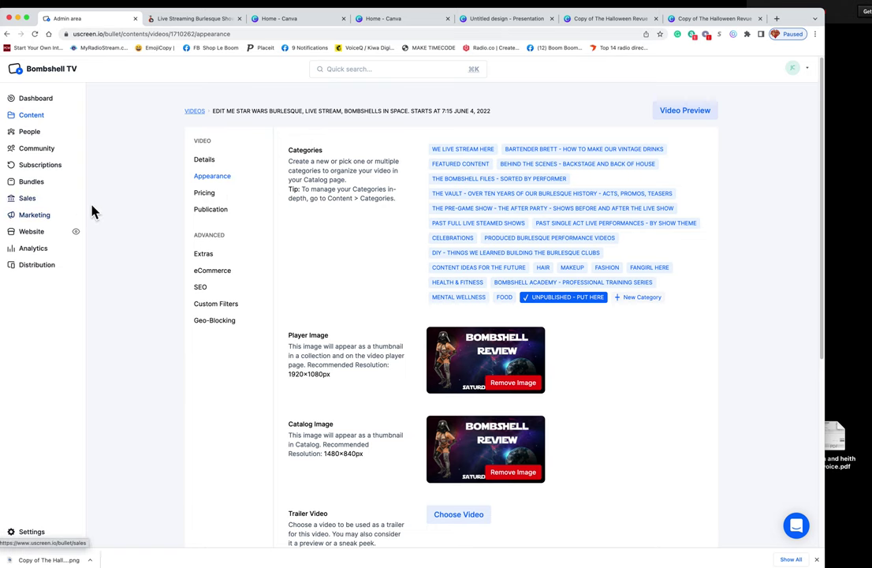
scroll(285, 299, "down", 5)
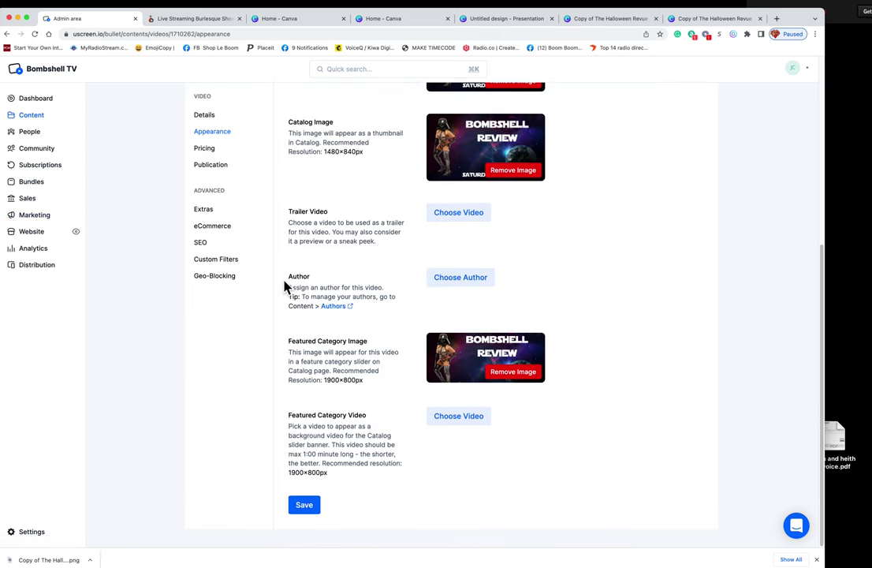
left_click(306, 509)
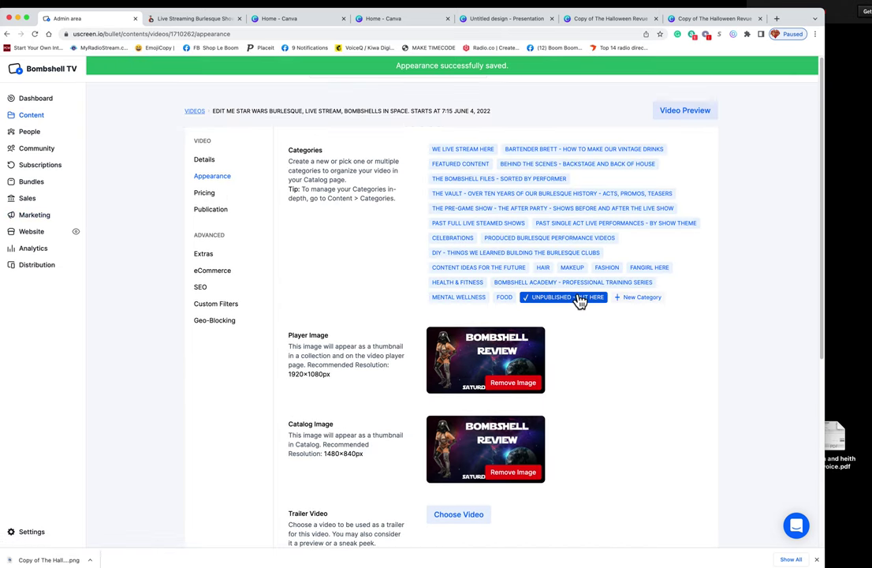
- Set the video's publication status to Unpublished and save it
left_click(215, 210)
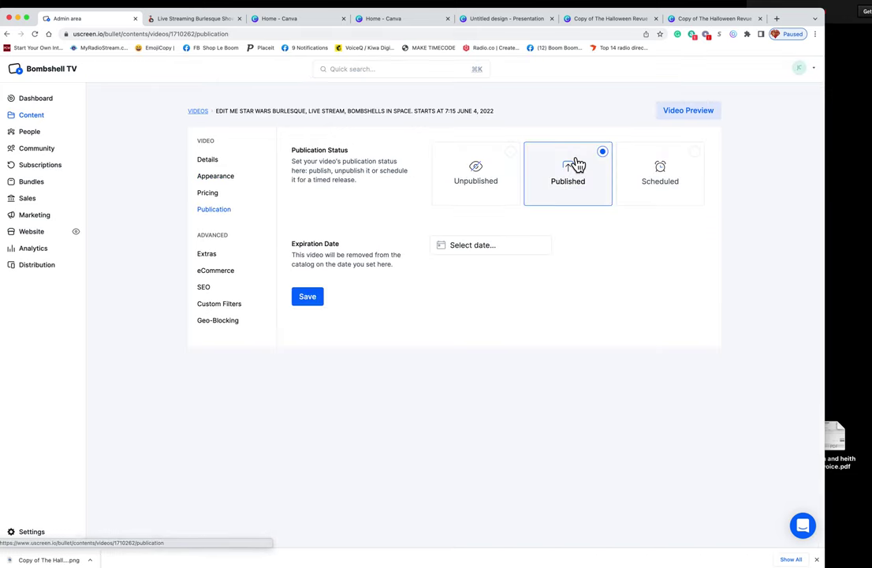
left_click(475, 169)
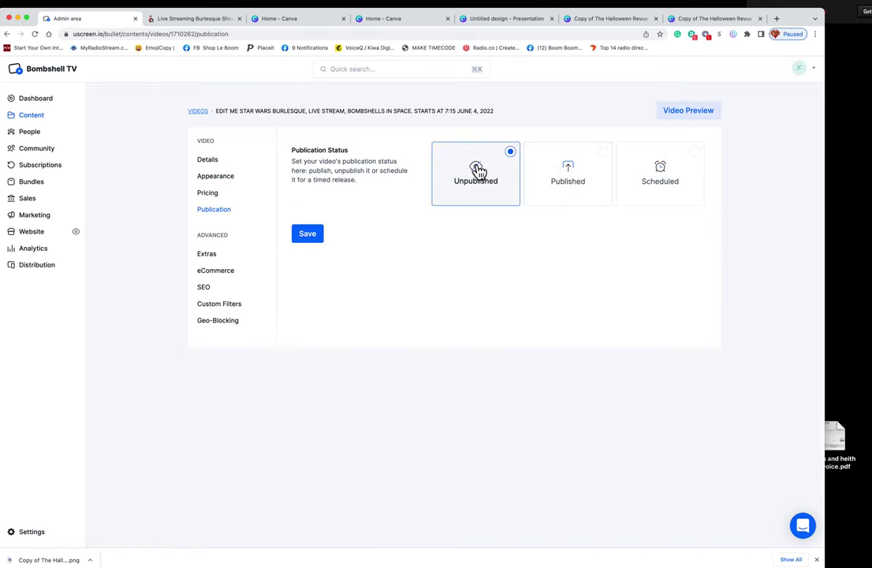
left_click(322, 238)
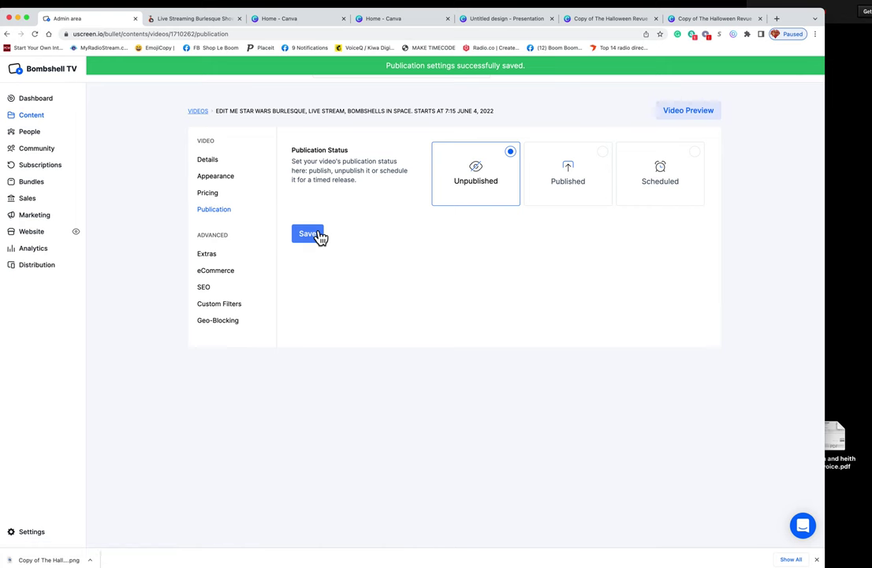
left_click(227, 178)
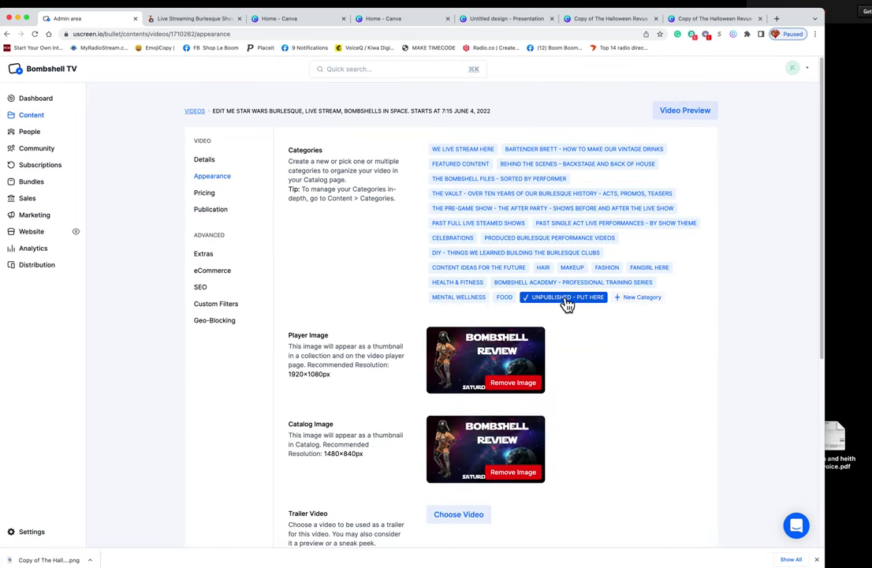
left_click(218, 211)
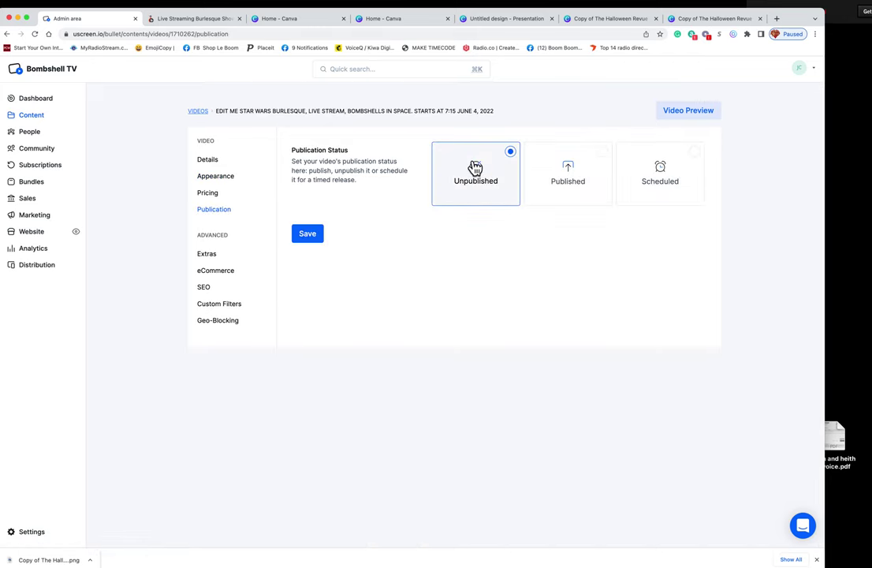
left_click(310, 233)
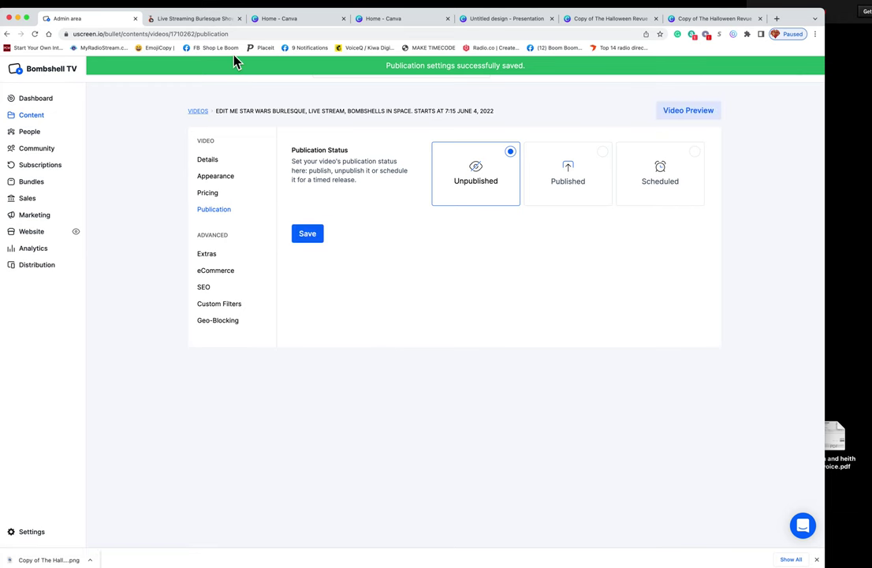
- Reload the storefront catalog and scroll down to the Past Full Live Steamed Shows and Past Single Act rows
left_click(197, 24)
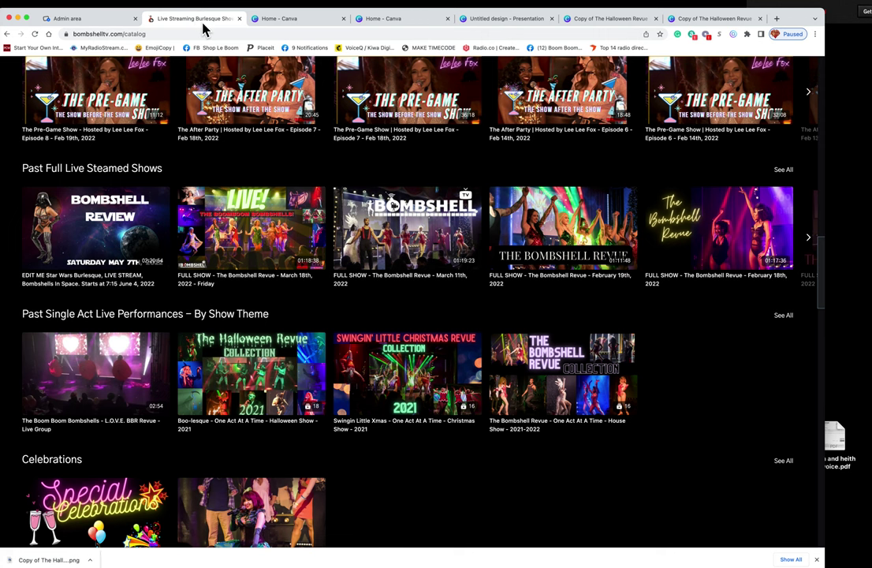
left_click(35, 36)
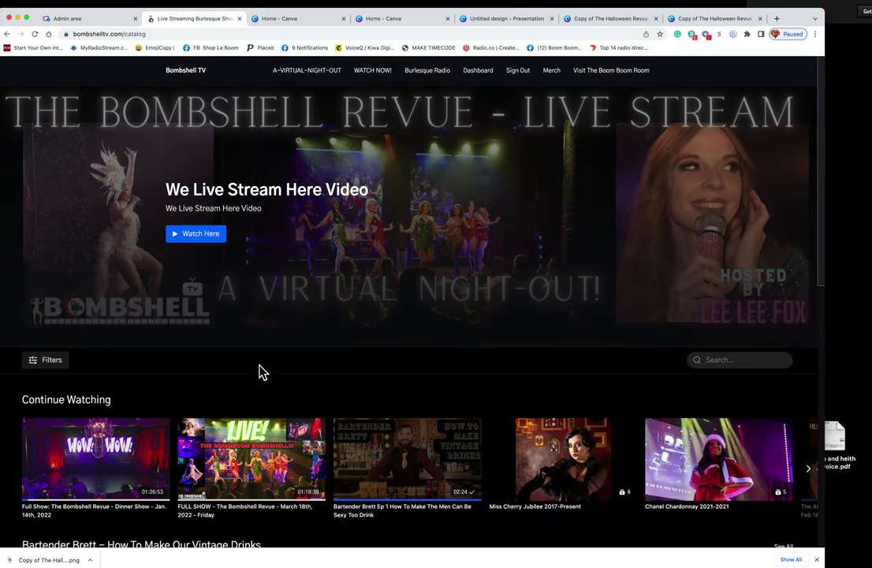
scroll(260, 369, "down", 5)
scroll(259, 369, "down", 3)
scroll(259, 369, "up", 5)
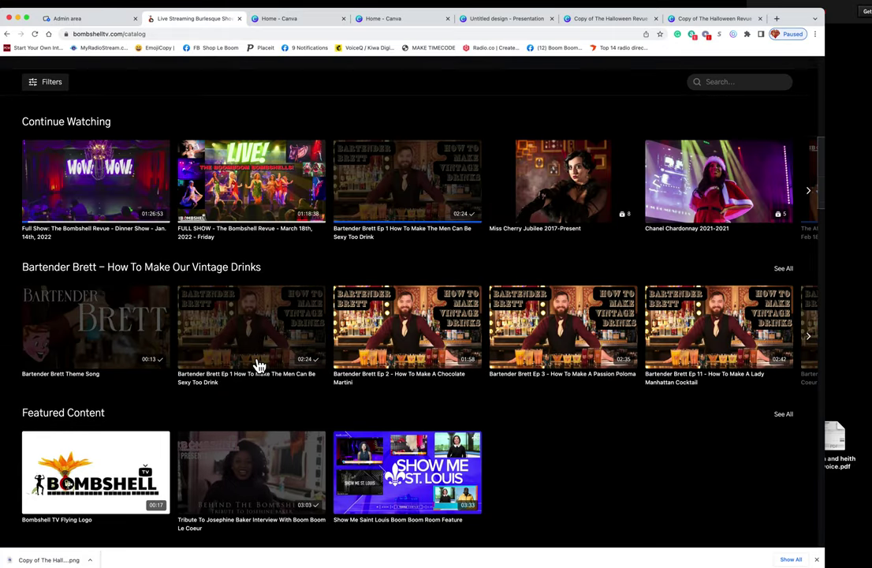
scroll(259, 364, "up", 3)
scroll(258, 364, "down", 4)
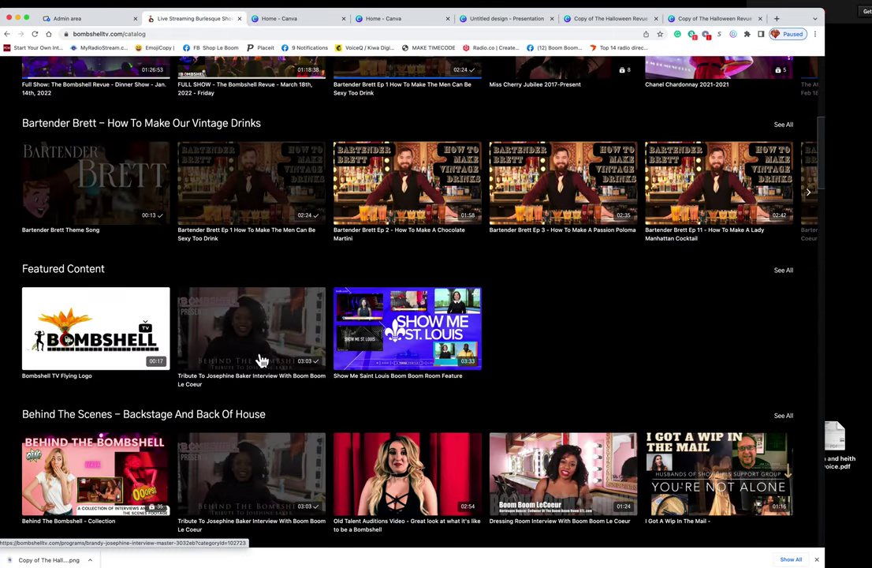
scroll(268, 348, "down", 2)
scroll(268, 349, "down", 2)
scroll(268, 348, "down", 2)
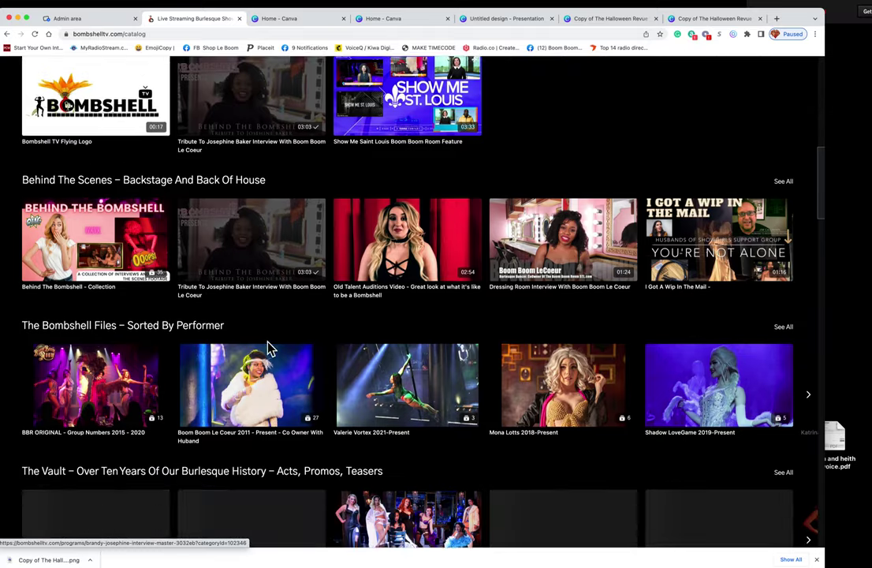
scroll(270, 348, "down", 3)
scroll(268, 349, "down", 2)
scroll(268, 348, "down", 3)
scroll(268, 349, "down", 2)
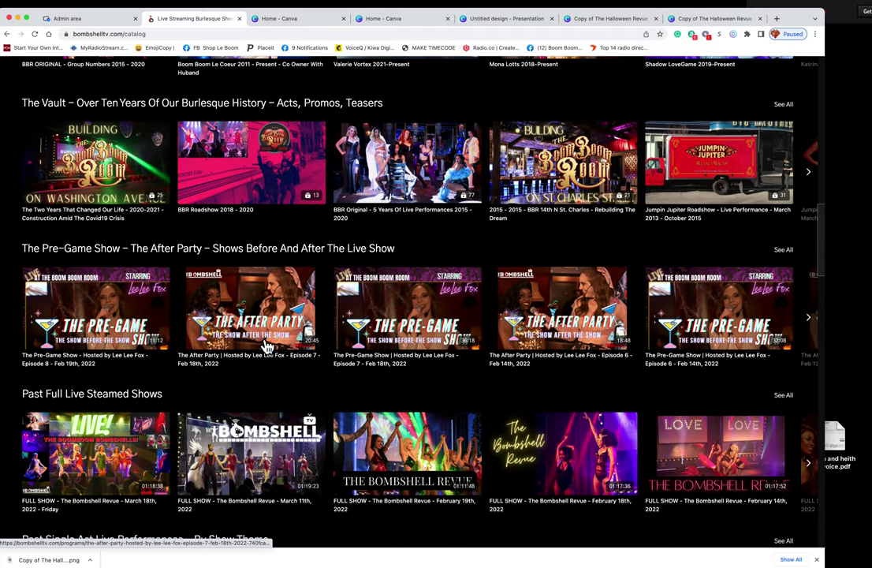
scroll(237, 352, "down", 4)
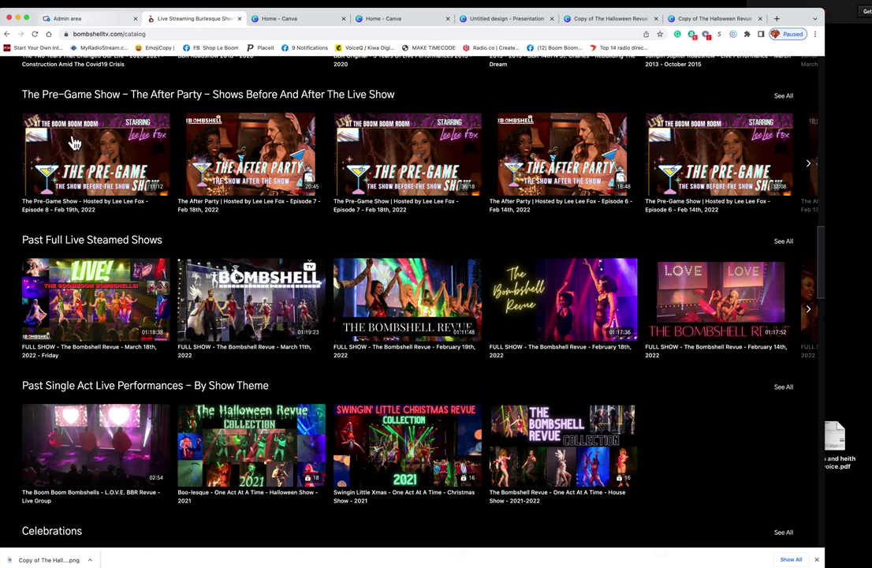
- Open the Sort Content view of the Past Full Live Steamed Shows category
left_click(107, 19)
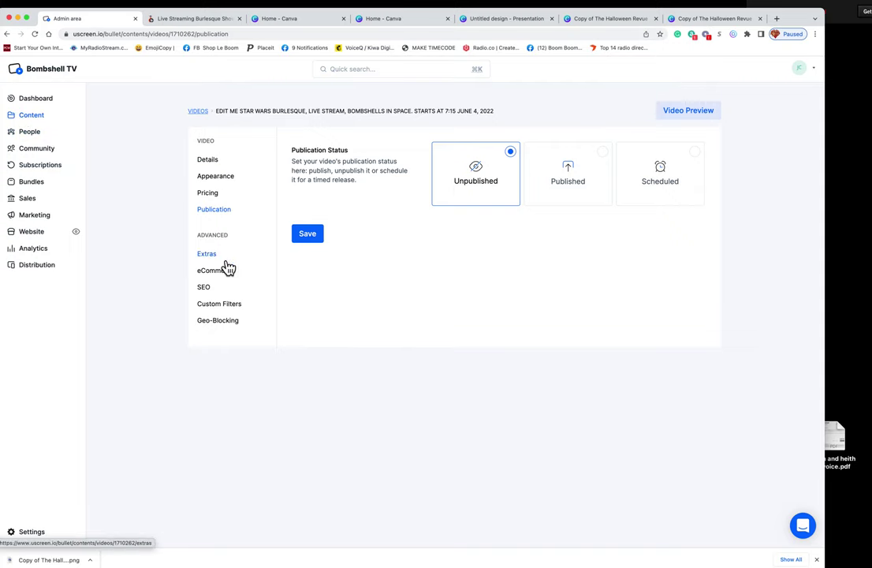
left_click(31, 117)
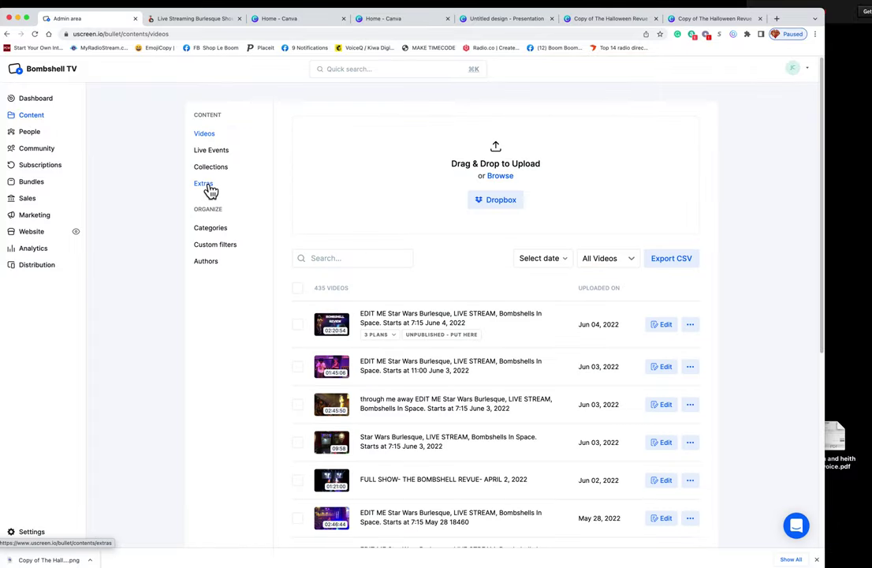
left_click(208, 231)
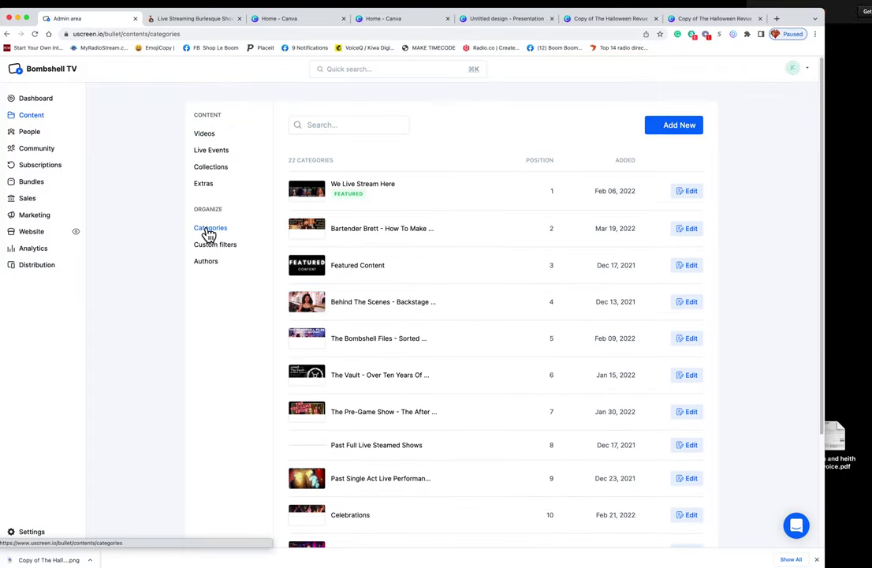
scroll(420, 335, "down", 1)
scroll(420, 334, "down", 1)
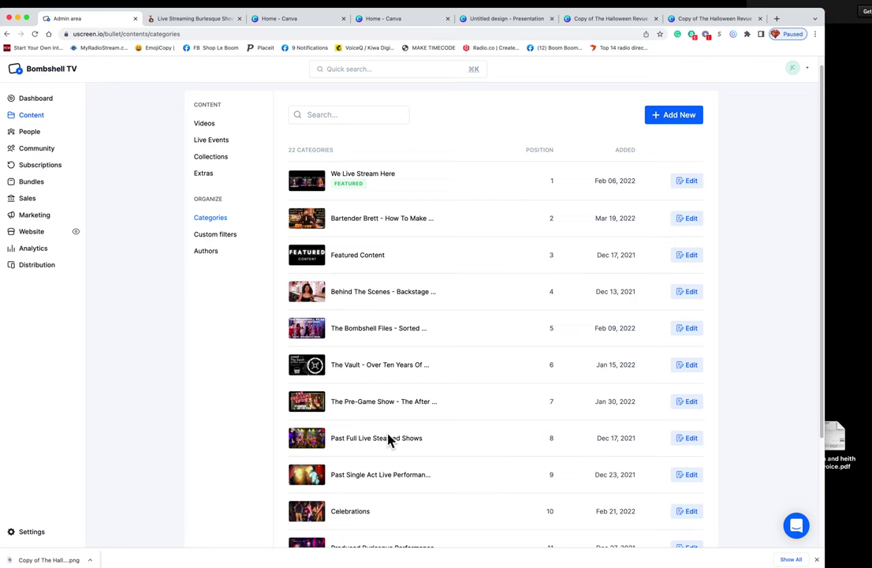
left_click(701, 443)
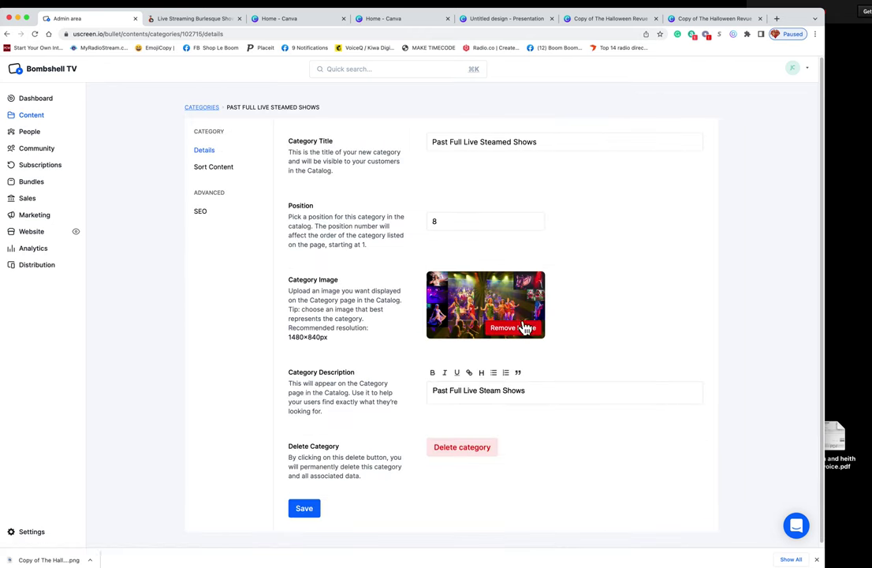
left_click(214, 169)
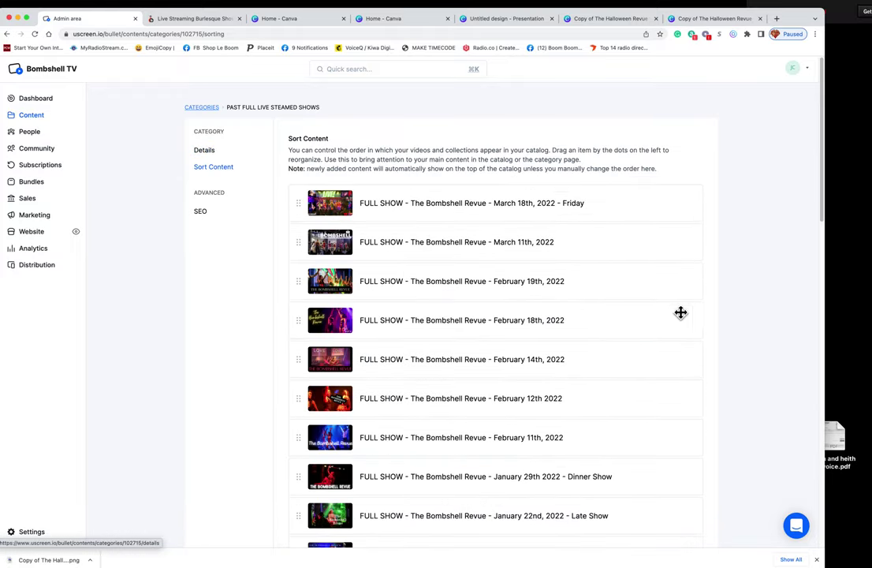
- Drop the March 18th show back at the top of the category list and save the order
scroll(655, 265, "down", 2)
scroll(654, 266, "down", 3)
scroll(655, 266, "down", 5)
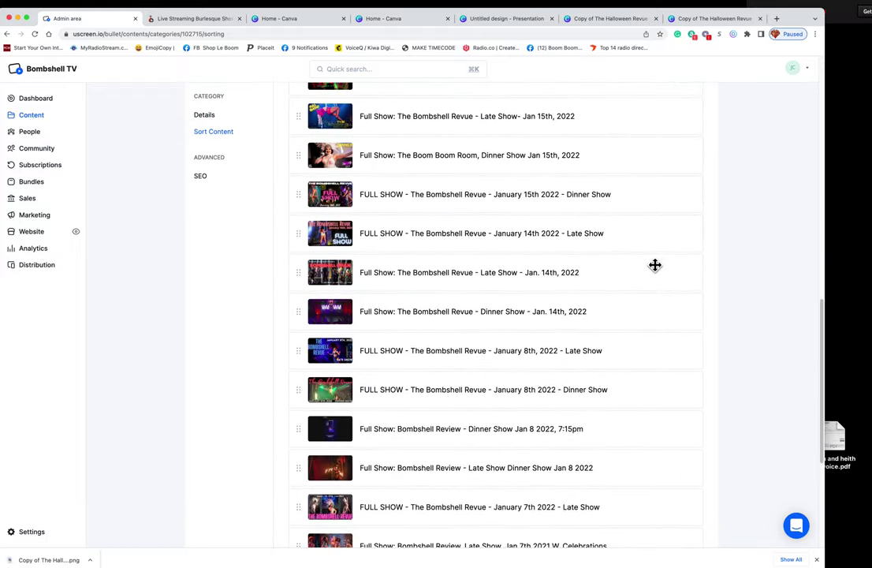
scroll(654, 266, "down", 3)
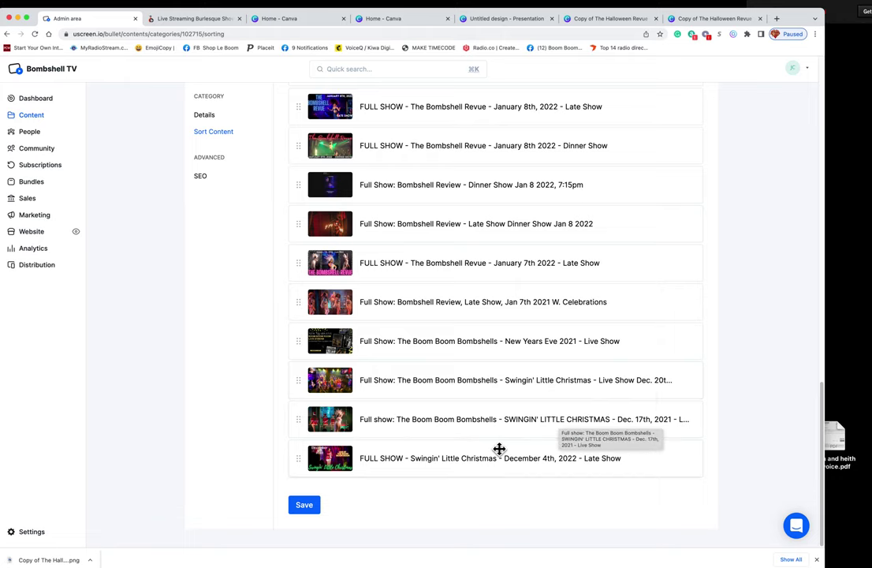
scroll(512, 465, "up", 5)
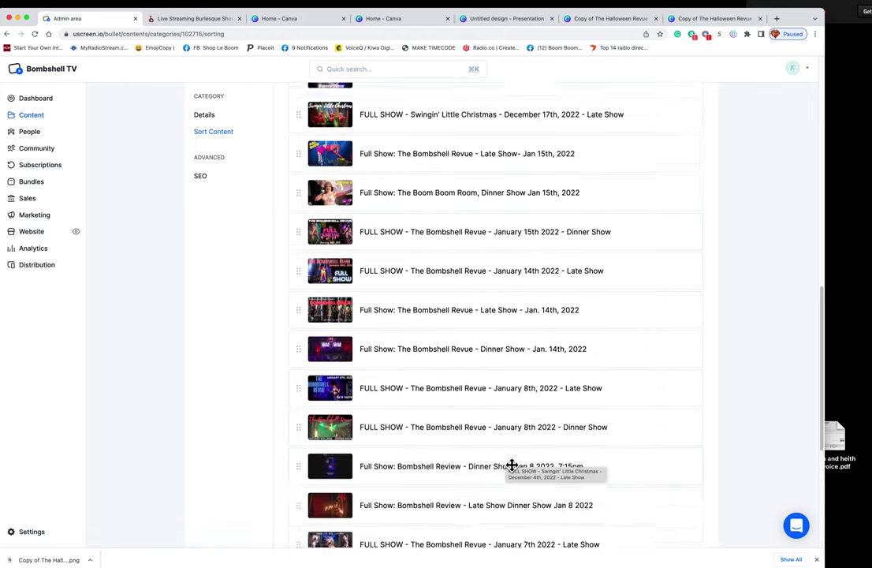
scroll(512, 465, "up", 5)
scroll(511, 466, "up", 5)
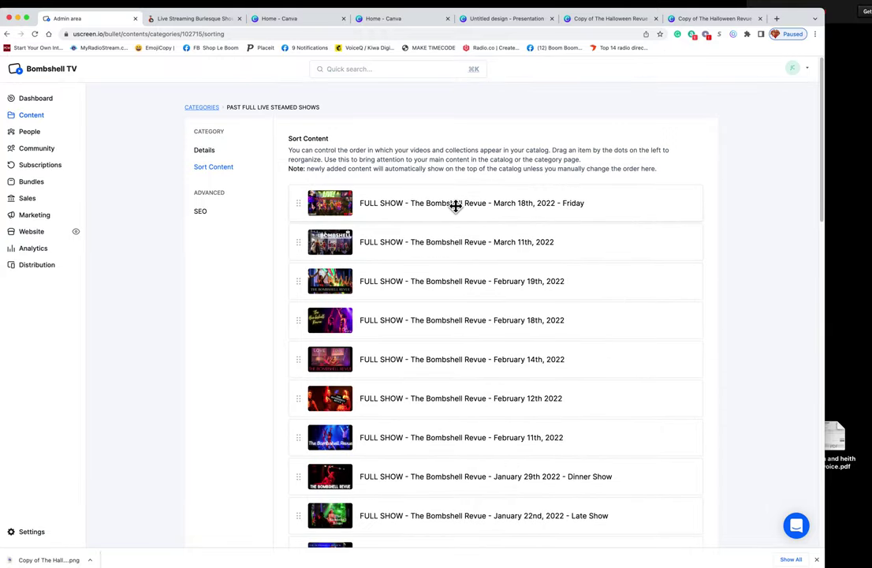
left_click_drag(304, 208, 300, 188)
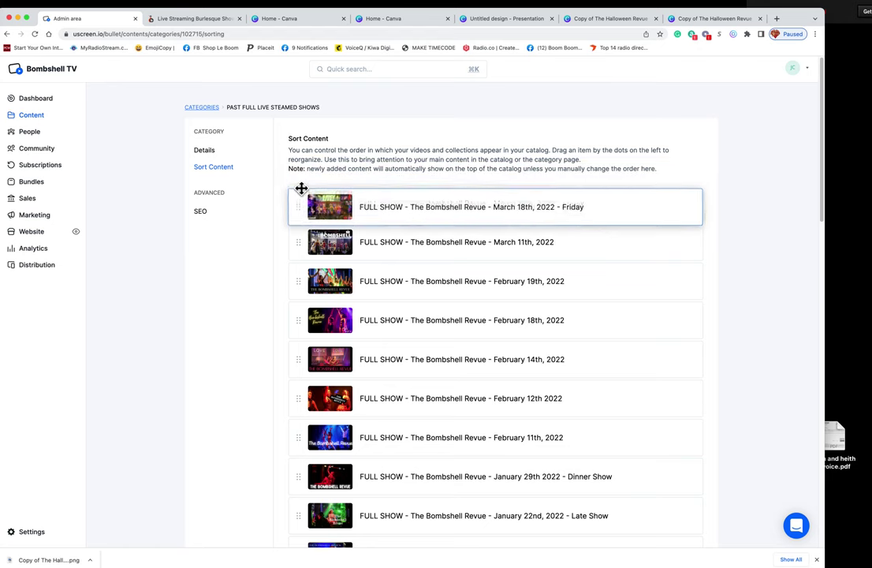
left_click_drag(300, 188, 303, 208)
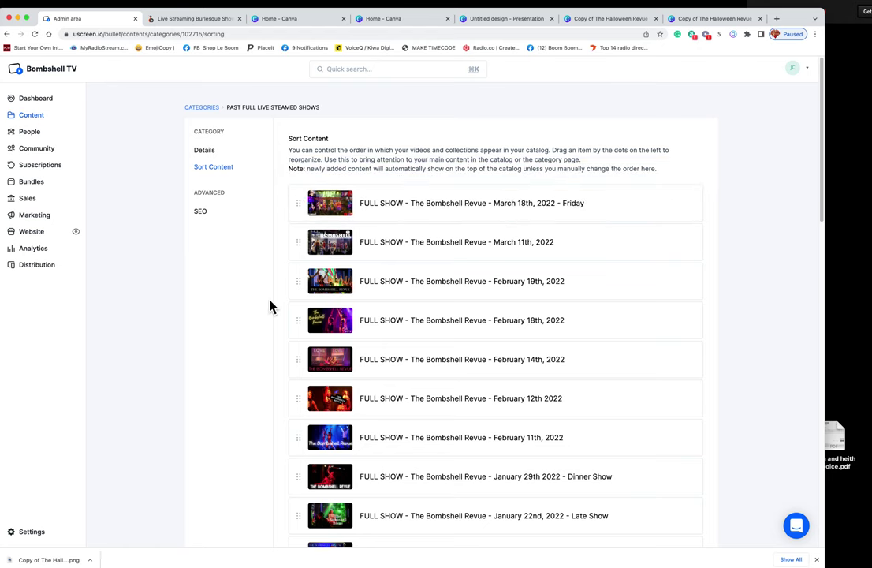
scroll(260, 299, "down", 10)
scroll(261, 298, "down", 5)
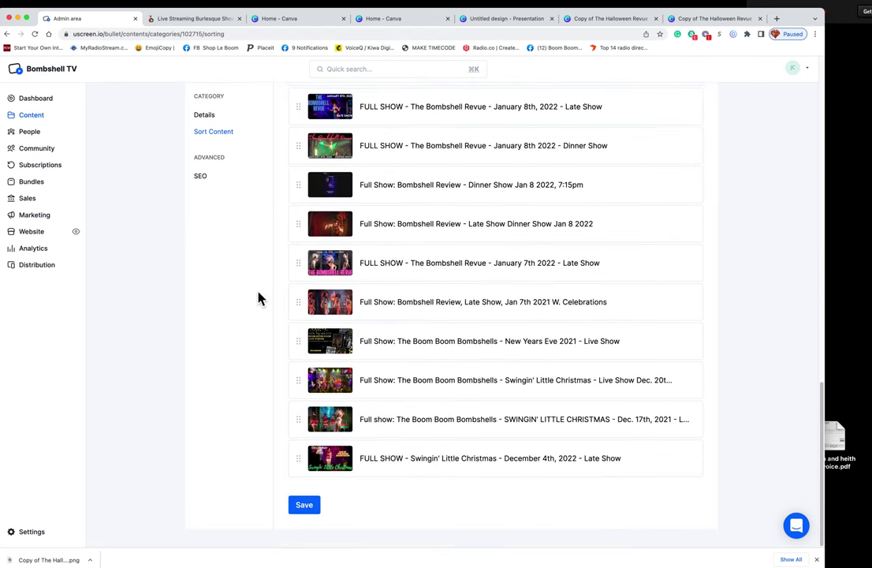
left_click(306, 513)
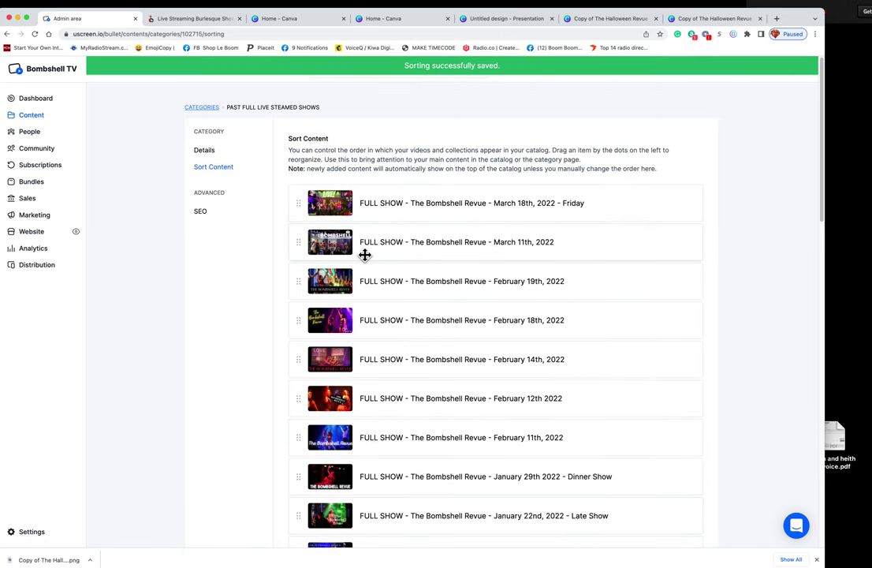
- Leave the storefront and Canva tabs and open the admin list of 50 collections
left_click(215, 20)
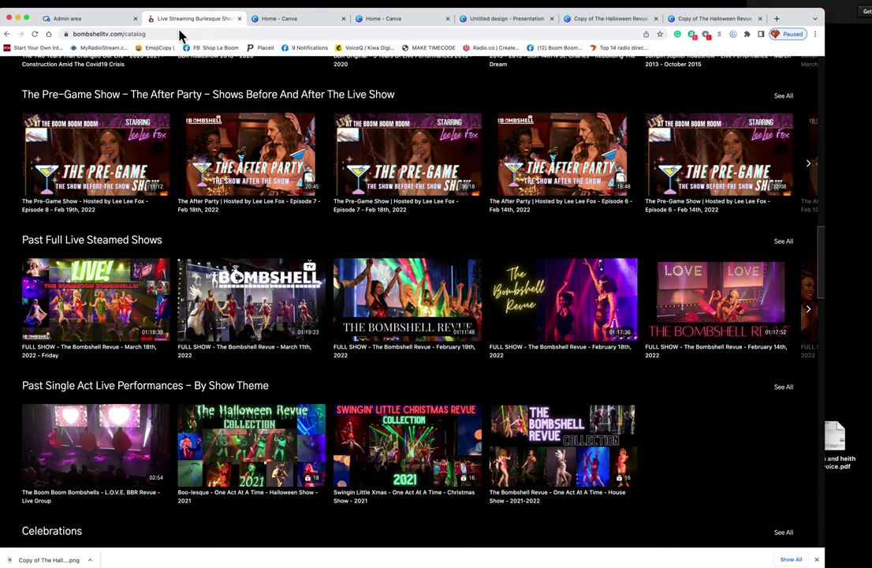
left_click(291, 22)
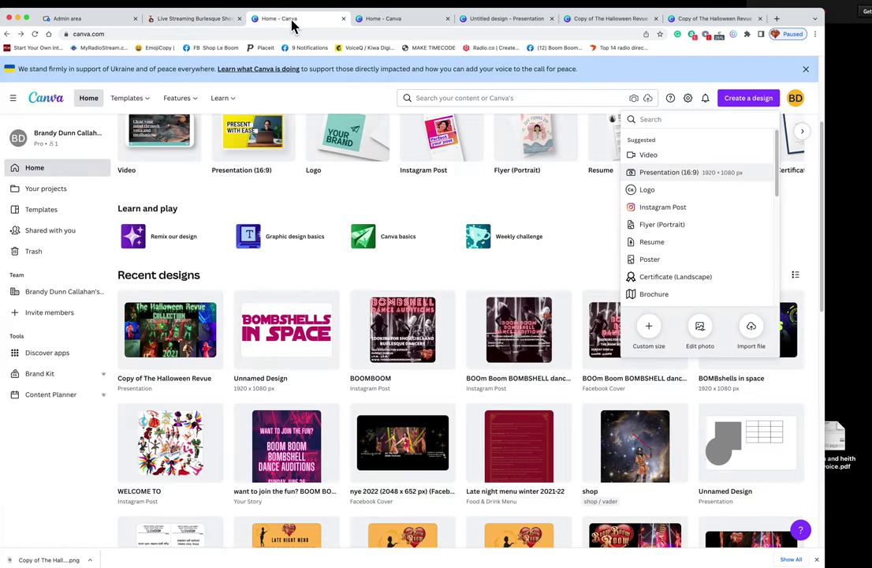
left_click(193, 19)
left_click(84, 20)
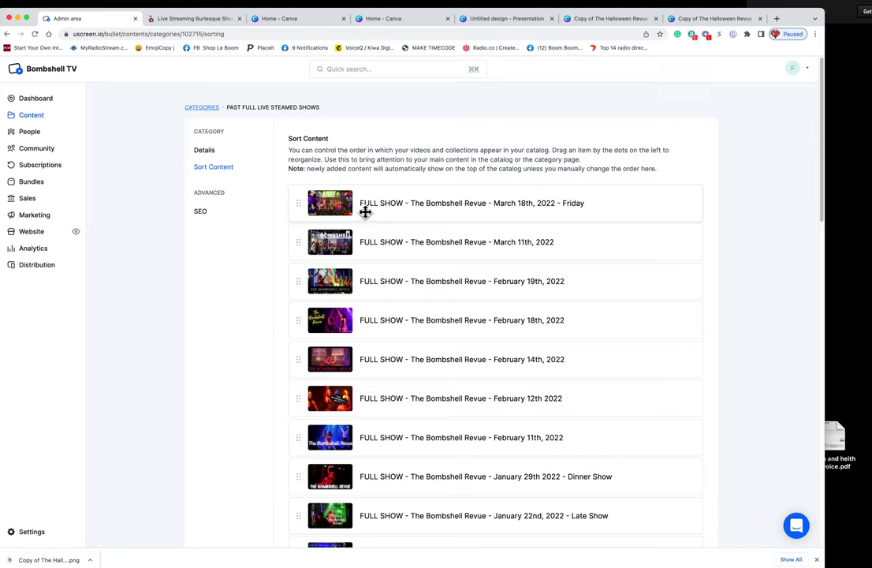
left_click(30, 119)
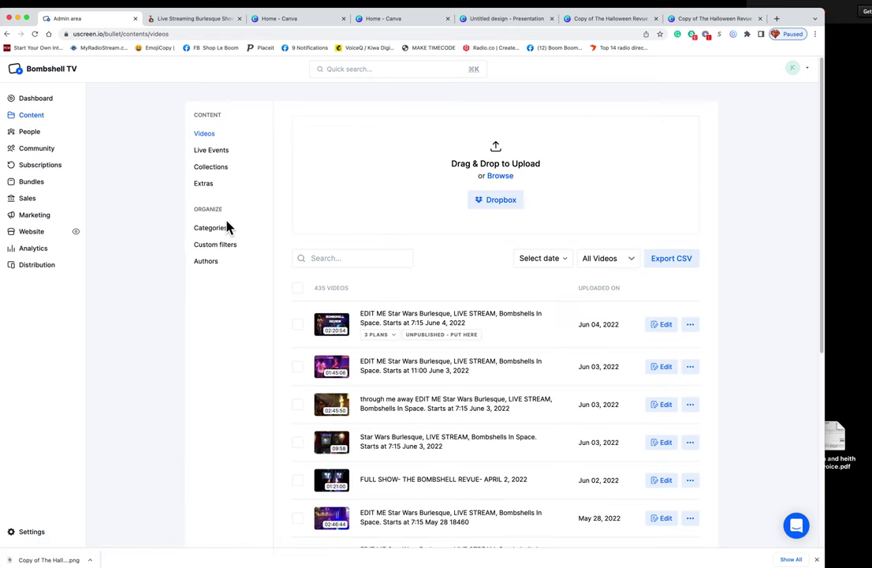
left_click(210, 169)
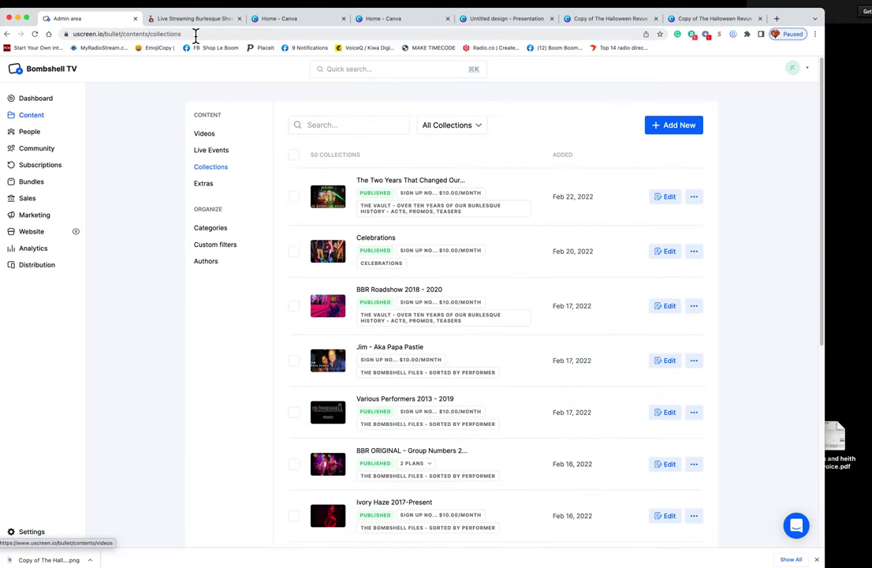
- On the bombshelltv.com catalog, scroll the Pre-Game Show row to the oldest episodes and back
left_click(202, 24)
scroll(205, 142, "down", 5)
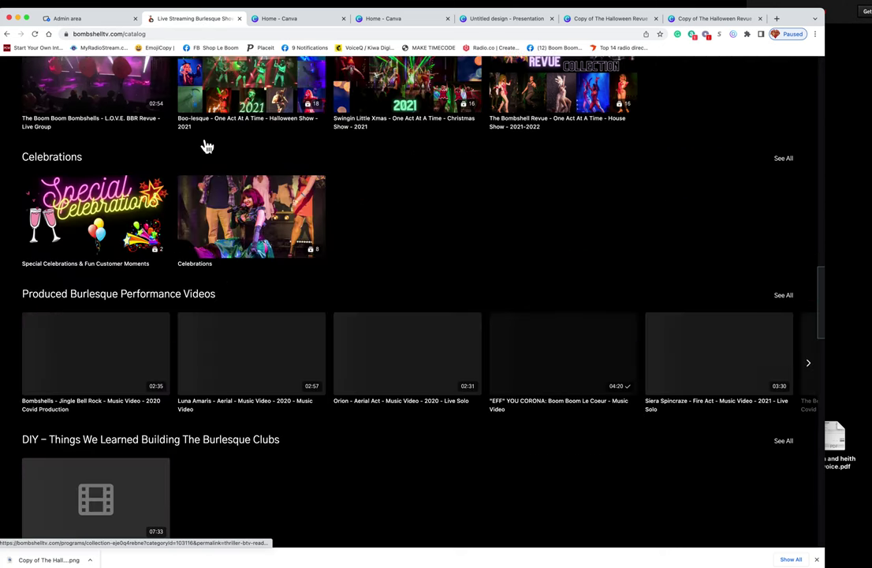
scroll(204, 142, "up", 5)
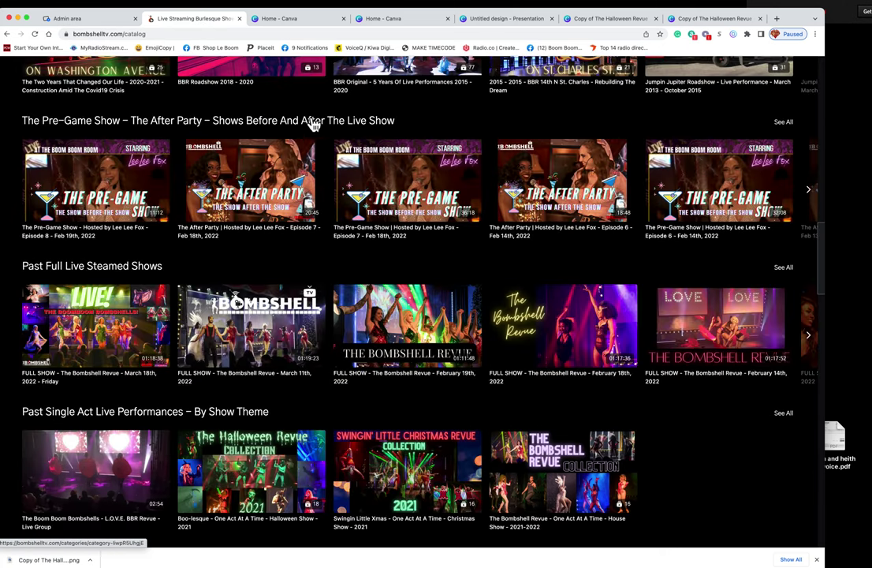
left_click(807, 194)
left_click(807, 195)
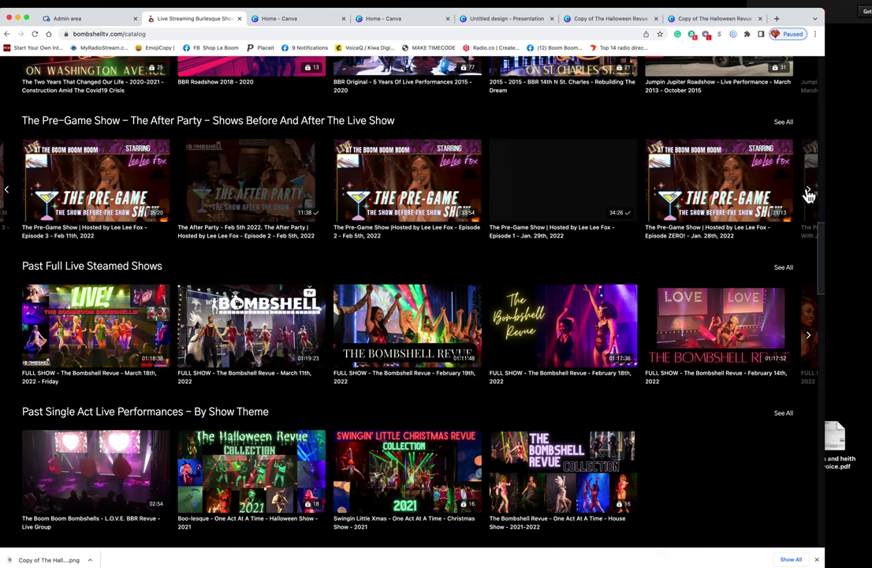
left_click(808, 195)
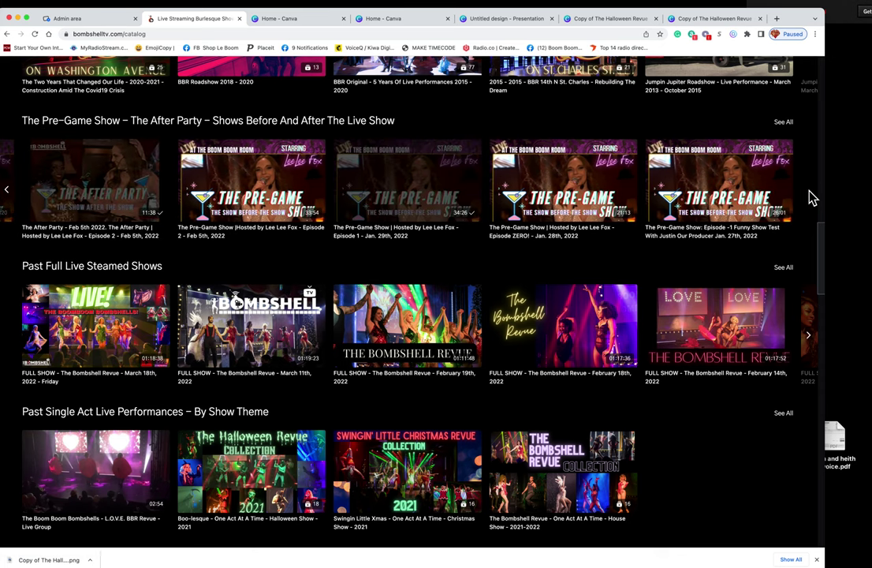
left_click(11, 193)
left_click(15, 194)
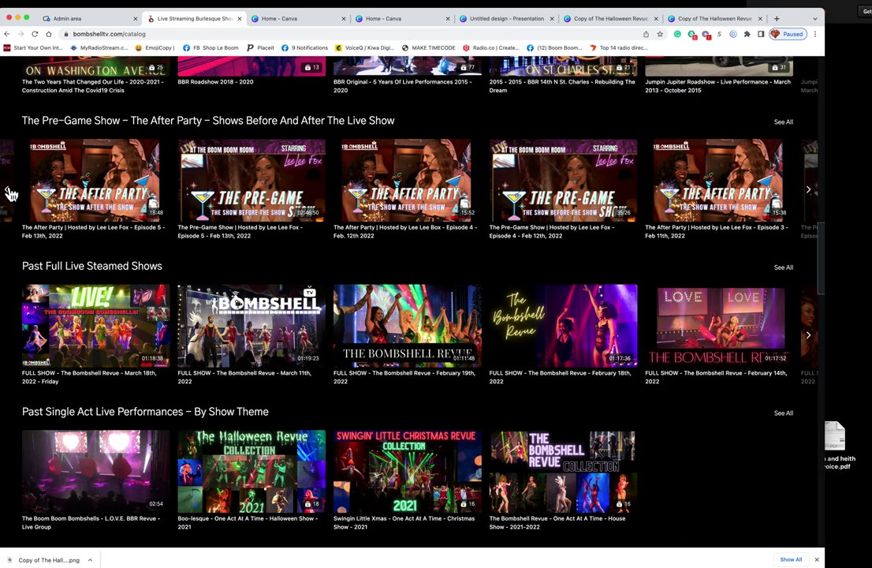
- Scroll down the catalog and open the Swingin Little Xmas 2021 collection page
scroll(446, 215, "down", 3)
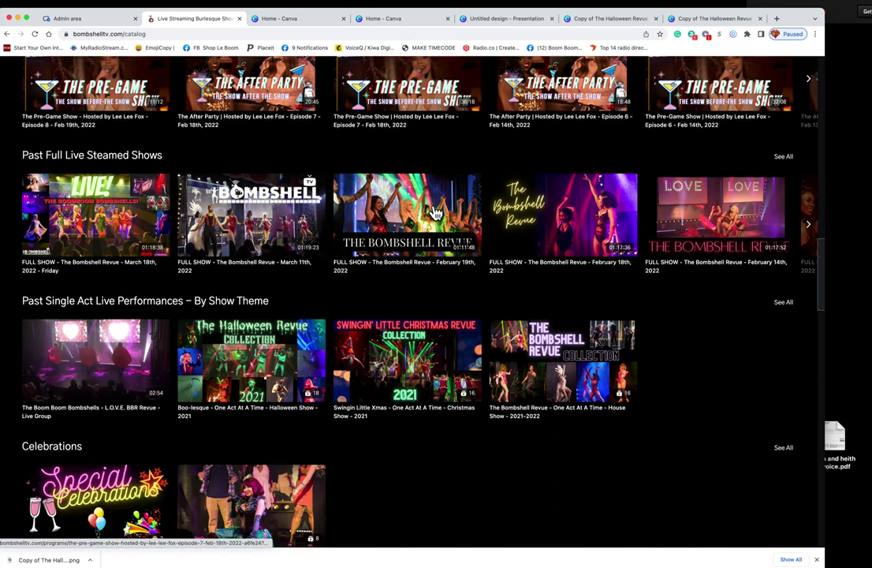
scroll(444, 197, "down", 3)
scroll(444, 181, "down", 1)
scroll(445, 260, "down", 1)
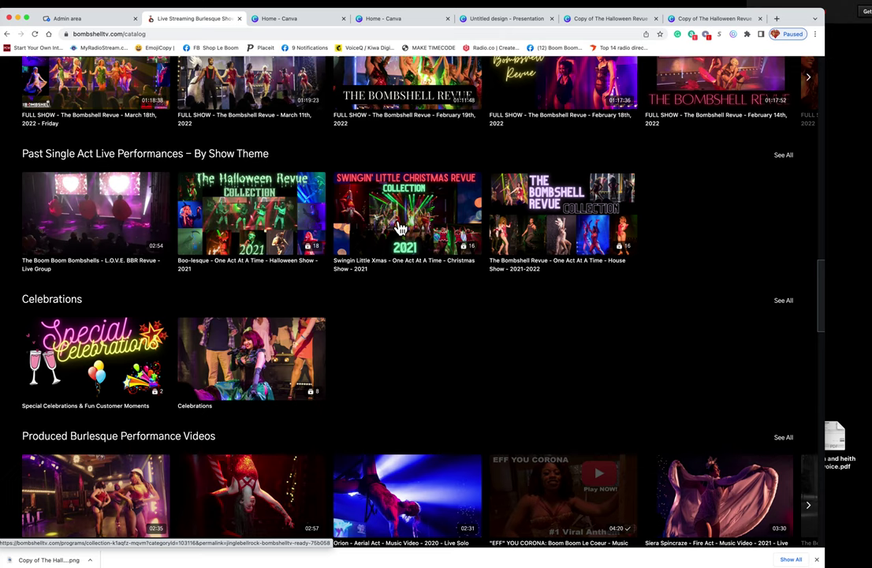
left_click(399, 228)
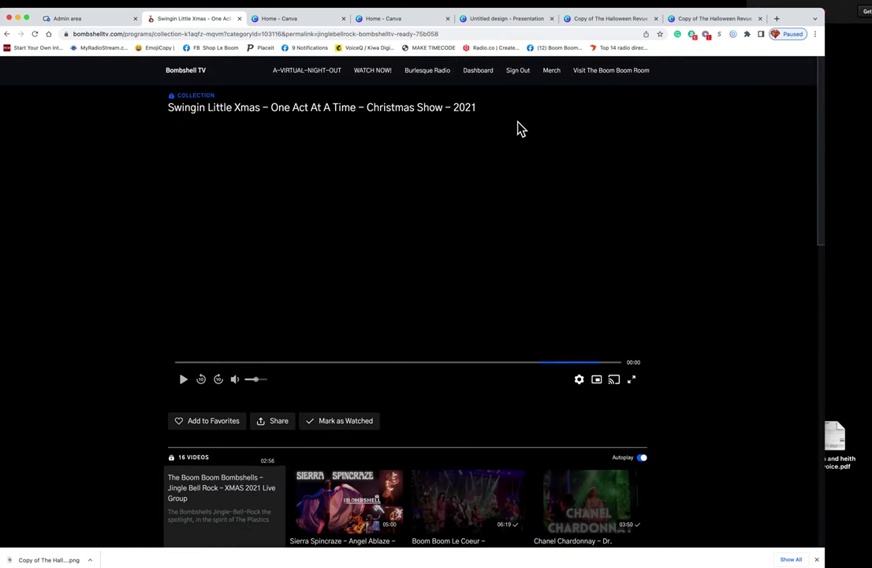
scroll(674, 187, "down", 3)
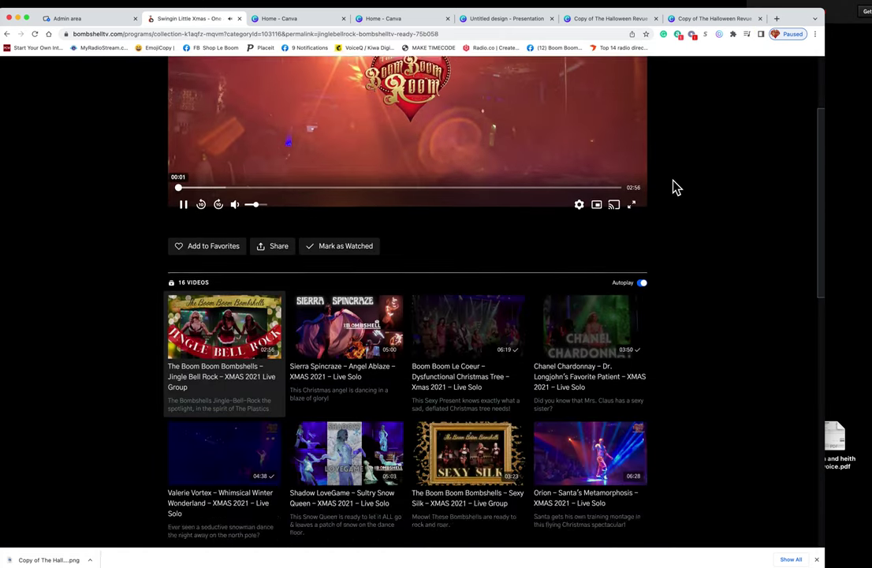
scroll(674, 187, "down", 2)
scroll(674, 187, "up", 2)
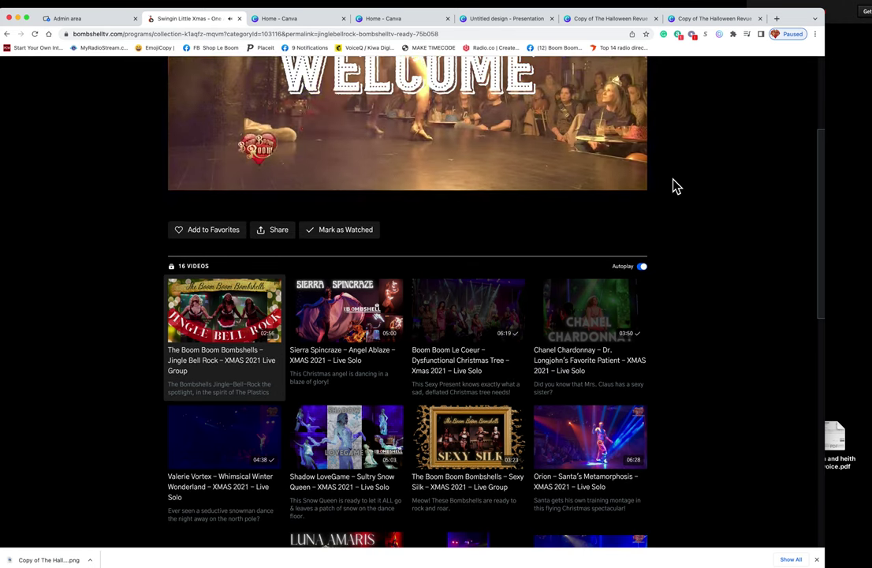
scroll(674, 185, "down", 3)
scroll(675, 186, "down", 2)
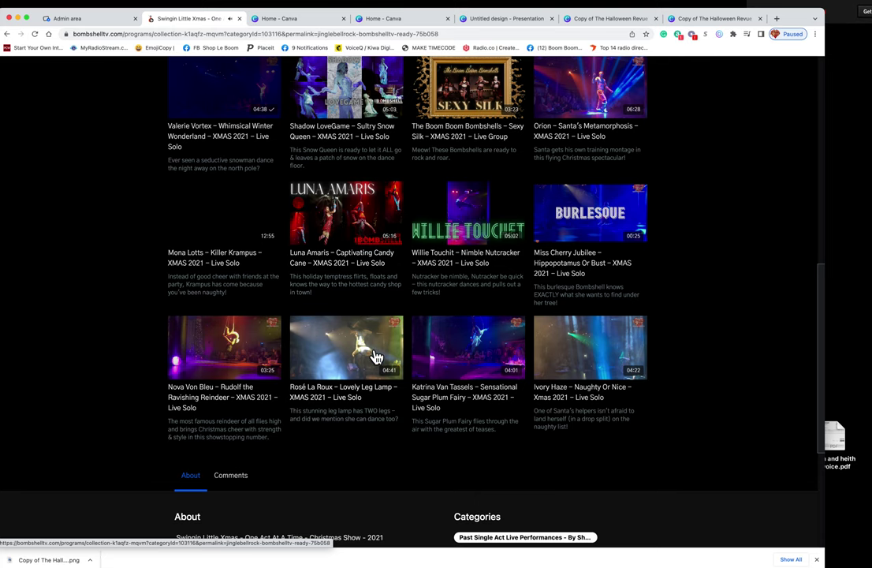
scroll(381, 361, "up", 3)
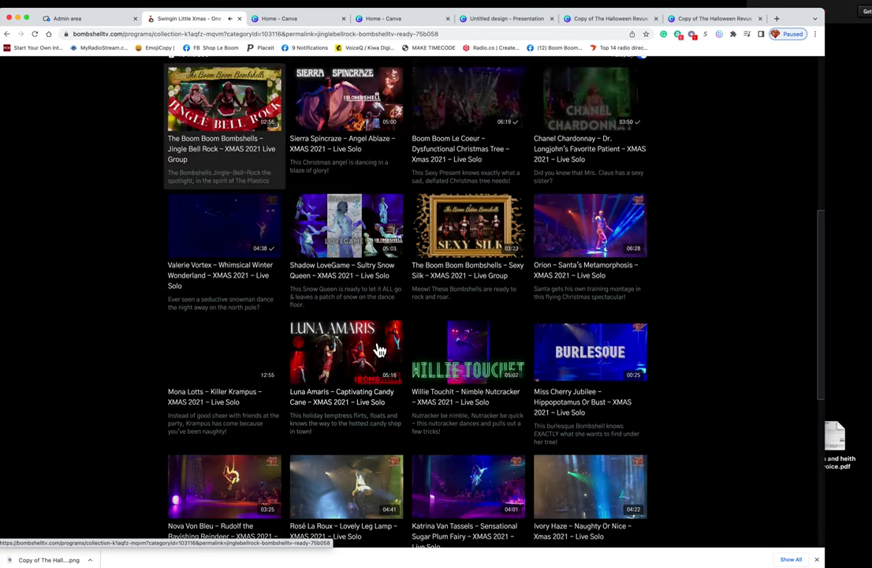
scroll(381, 361, "up", 4)
scroll(381, 347, "up", 2)
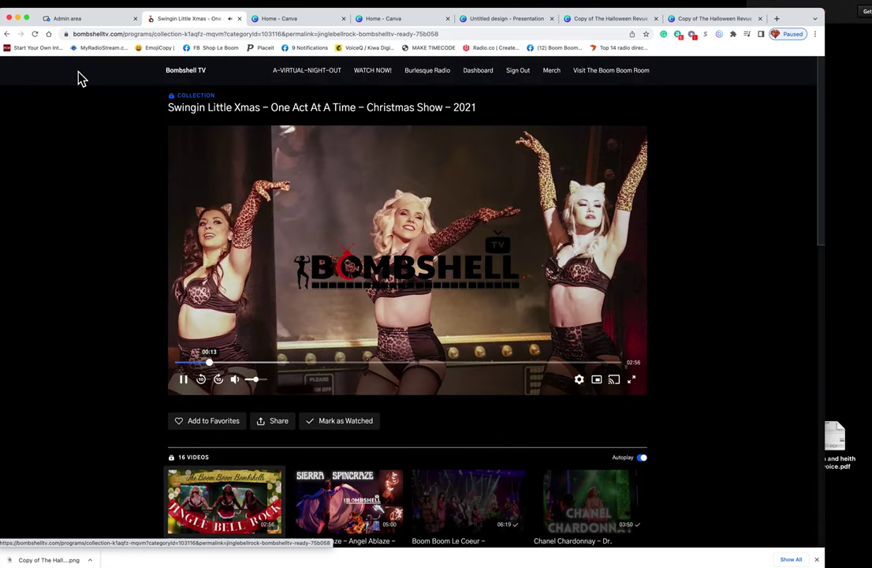
left_click(8, 34)
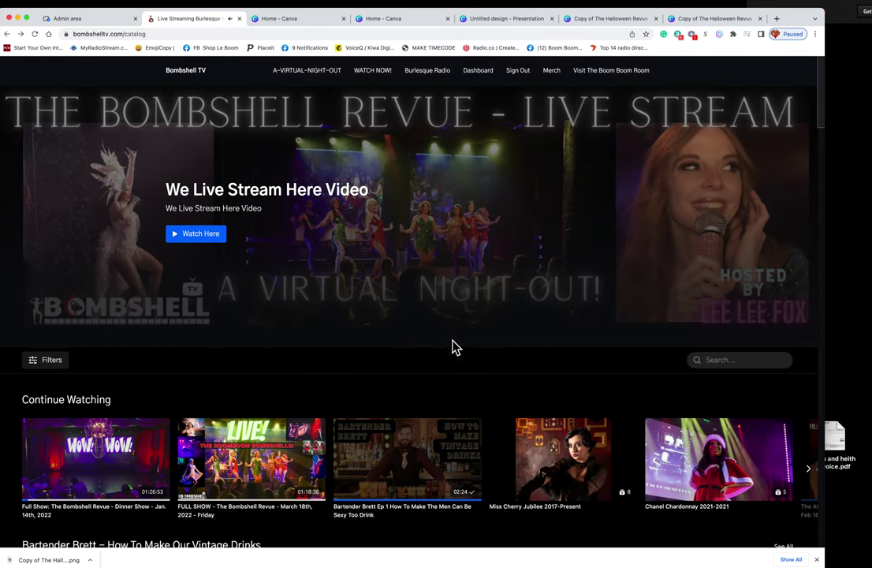
scroll(430, 292, "down", 6)
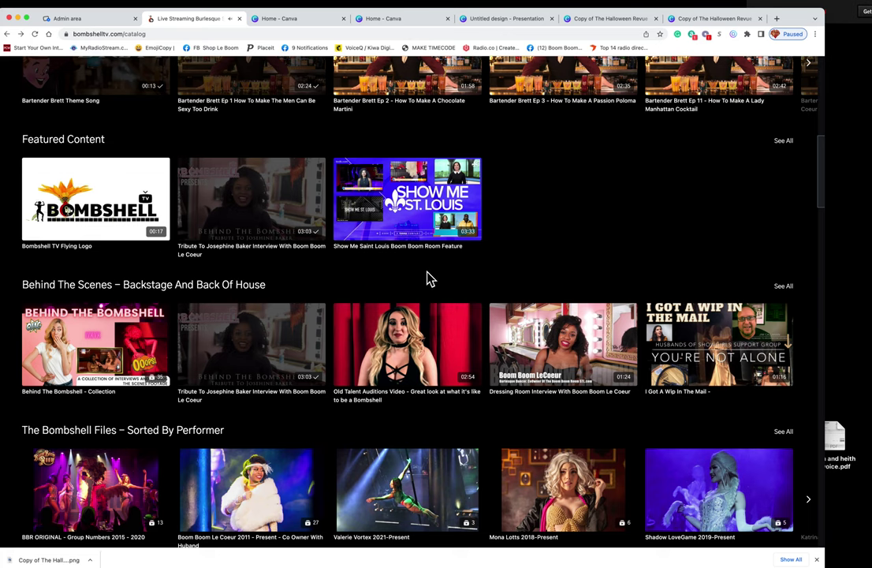
scroll(429, 280, "down", 2)
scroll(430, 276, "down", 1)
scroll(426, 272, "down", 2)
scroll(426, 273, "down", 3)
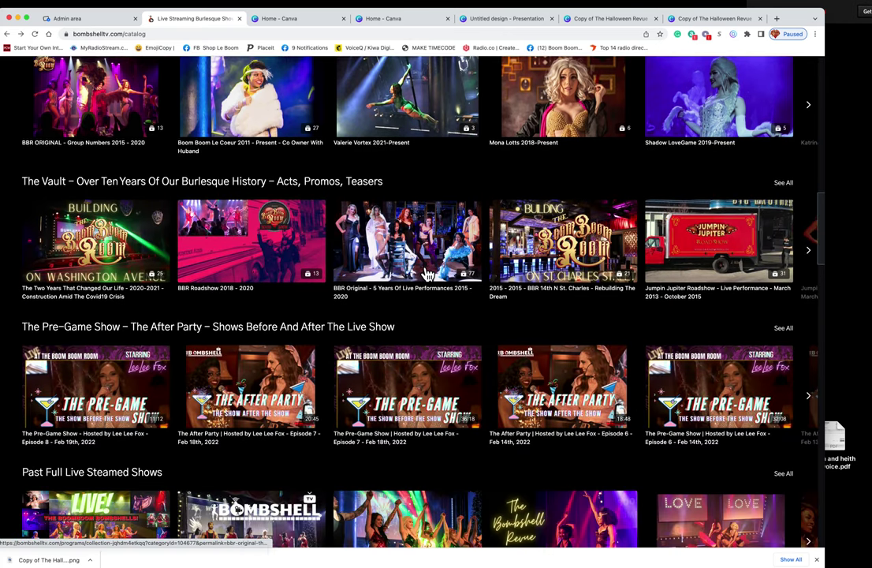
scroll(426, 273, "up", 4)
scroll(429, 274, "up", 1)
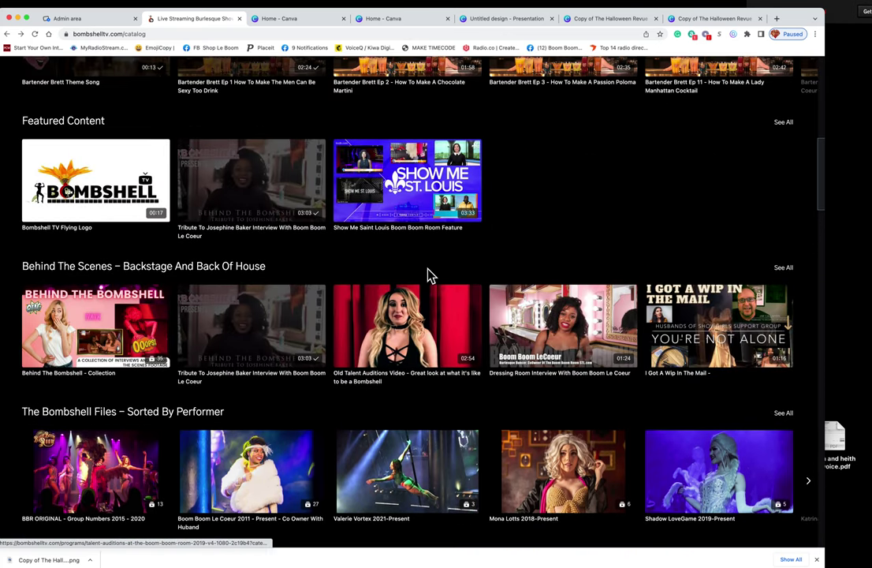
scroll(429, 274, "down", 1)
scroll(428, 274, "down", 3)
scroll(426, 272, "down", 2)
scroll(424, 268, "down", 4)
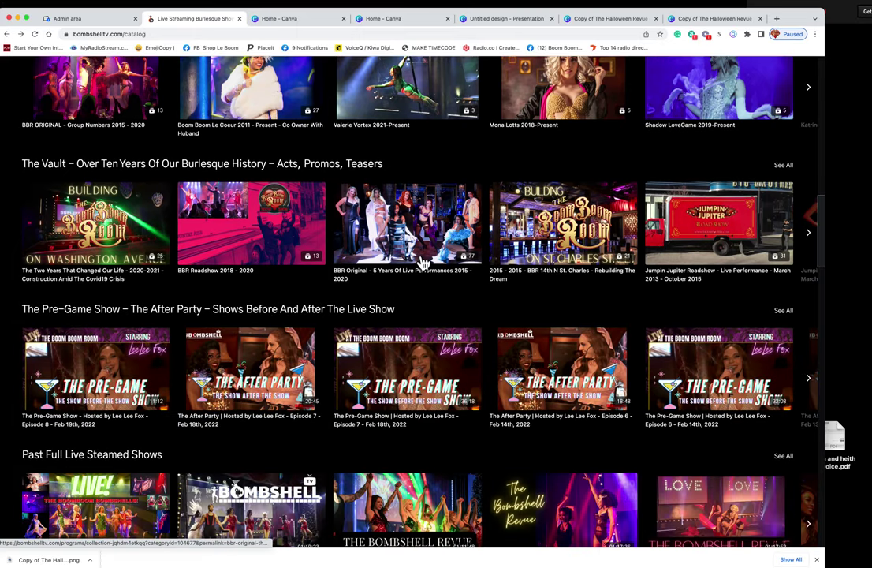
scroll(422, 265, "down", 3)
scroll(423, 263, "down", 3)
scroll(237, 265, "down", 2)
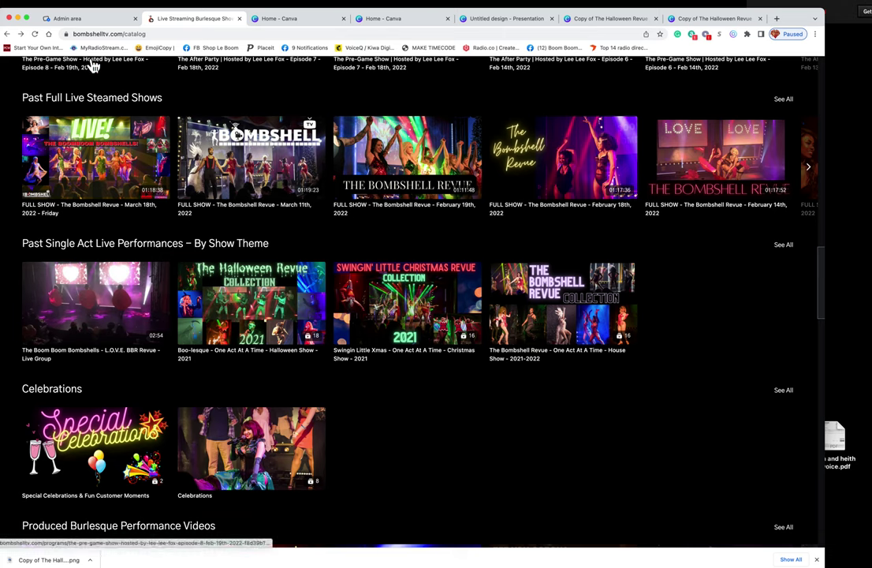
- Open the Two Years That Changed Our Life collection's Appearance settings in the admin area
left_click(101, 19)
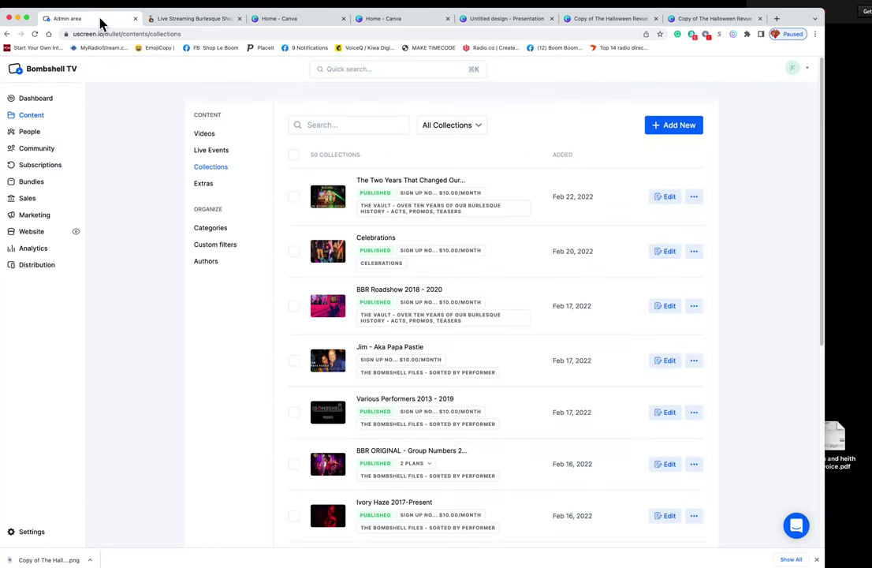
left_click(672, 198)
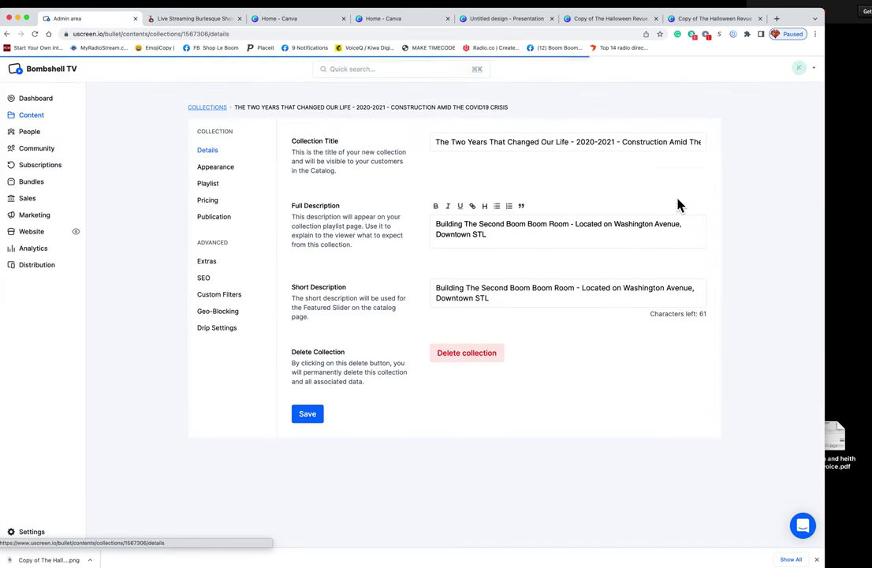
left_click(221, 169)
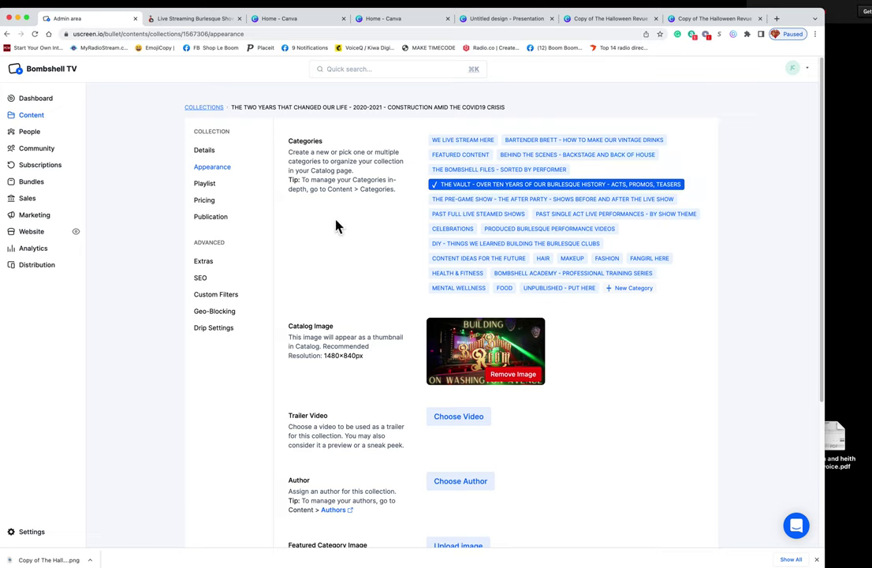
- Deselect The Vault category and try saving repeatedly, hitting the missing-category error
left_click(471, 187)
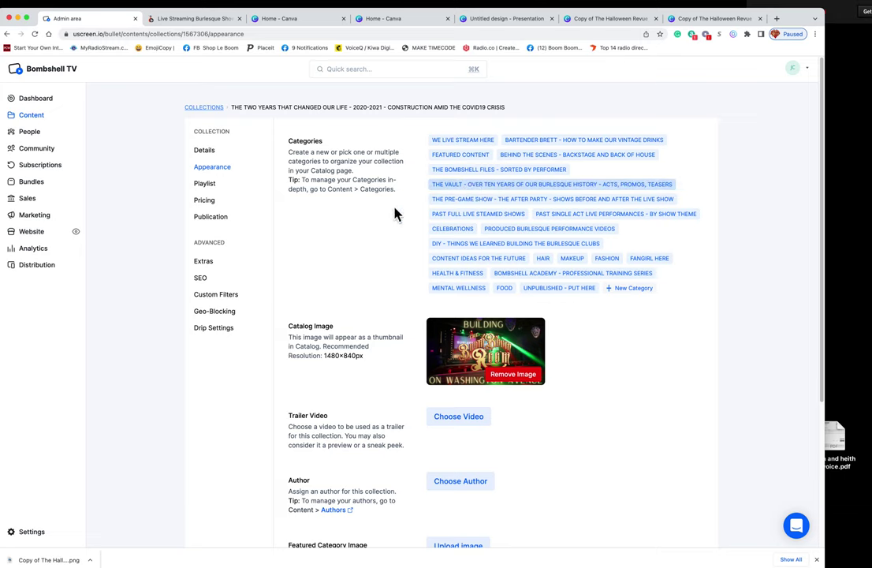
scroll(356, 226, "down", 5)
left_click(307, 504)
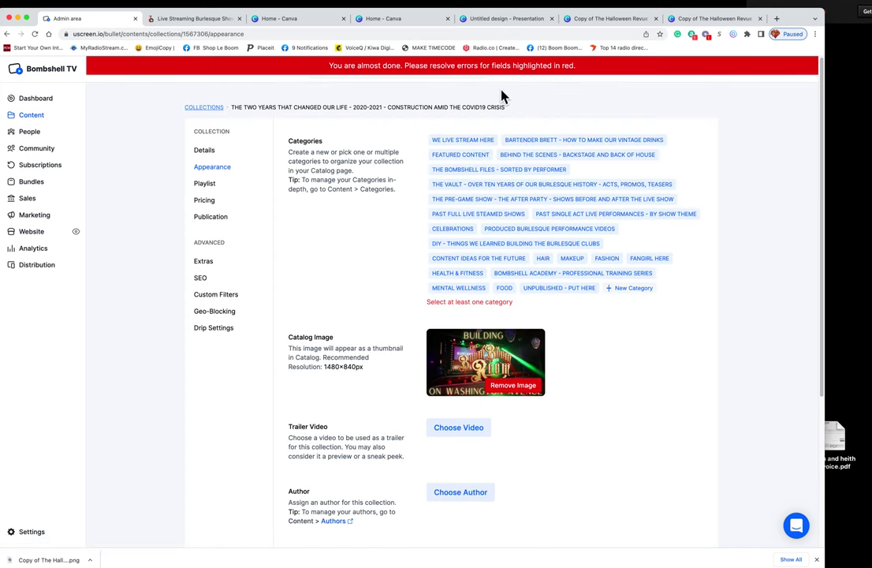
scroll(287, 299, "down", 5)
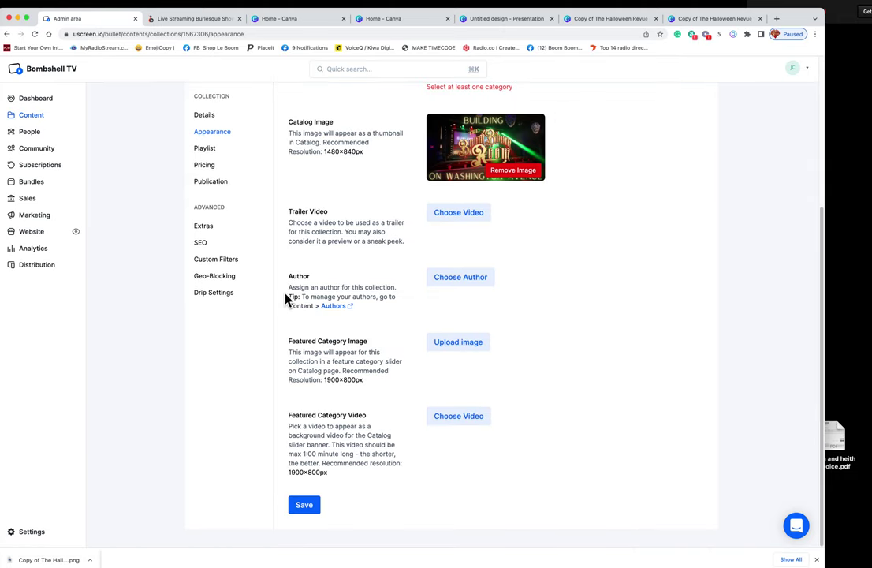
left_click(306, 506)
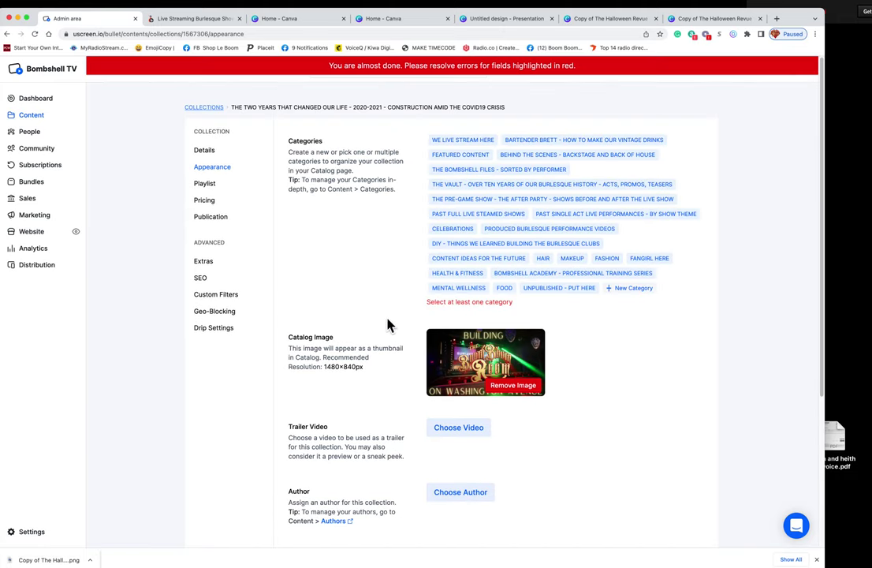
scroll(350, 357, "down", 3)
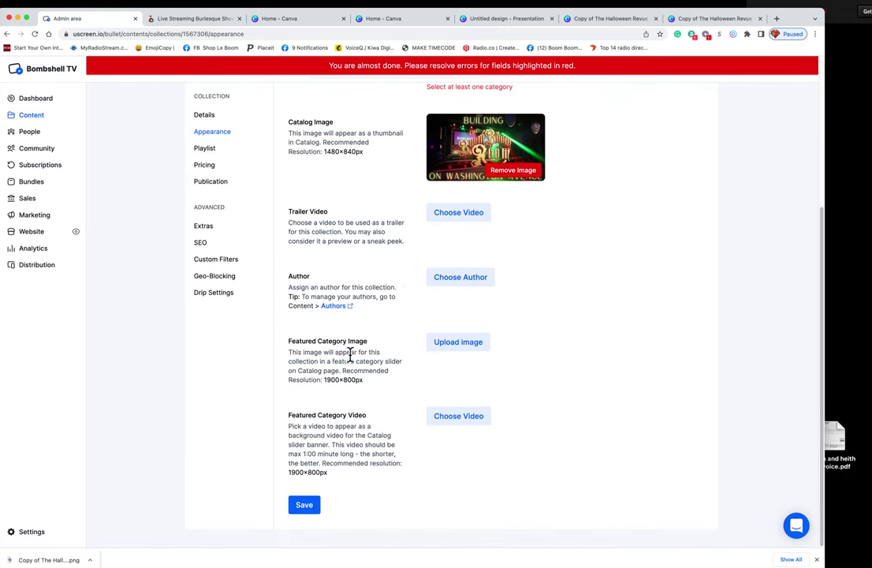
left_click(302, 505)
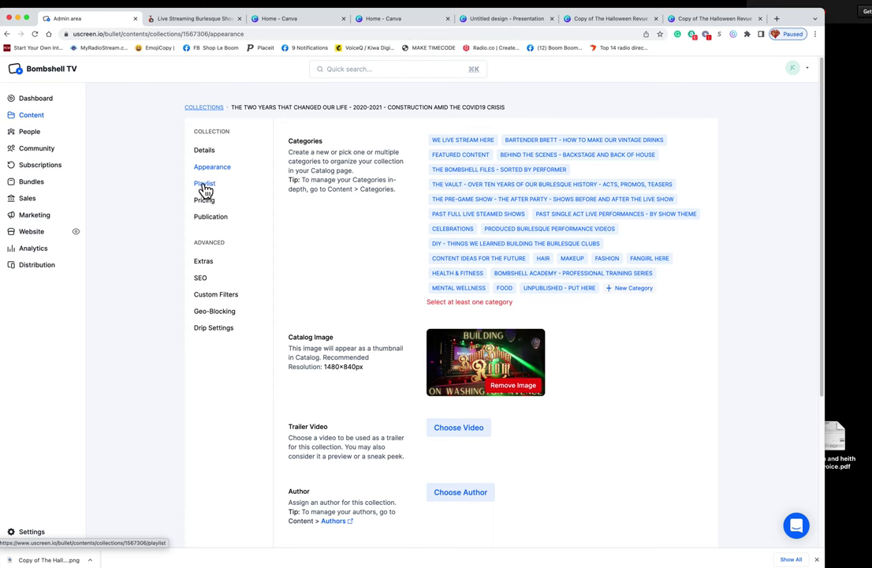
- View the collection's Playlist and Appearance, then return to the videos list
left_click(207, 187)
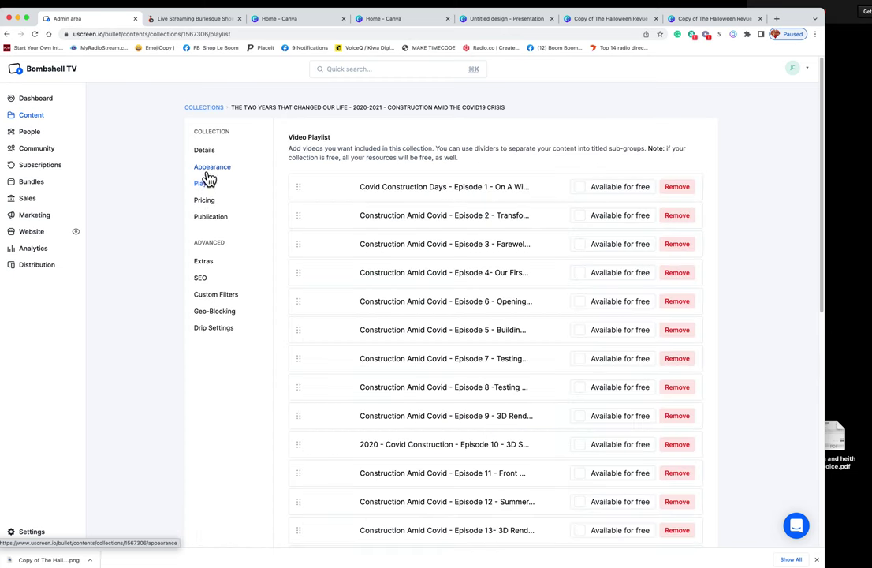
left_click(215, 169)
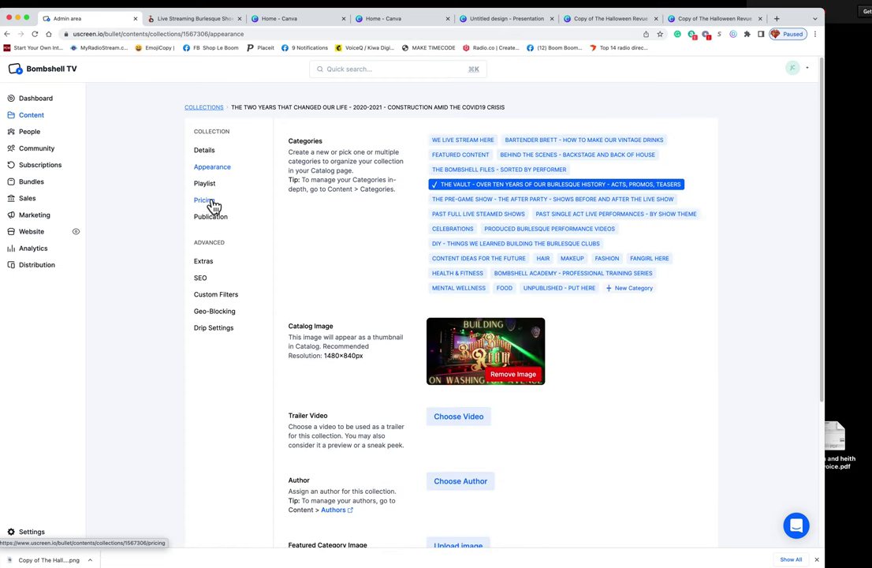
left_click(39, 118)
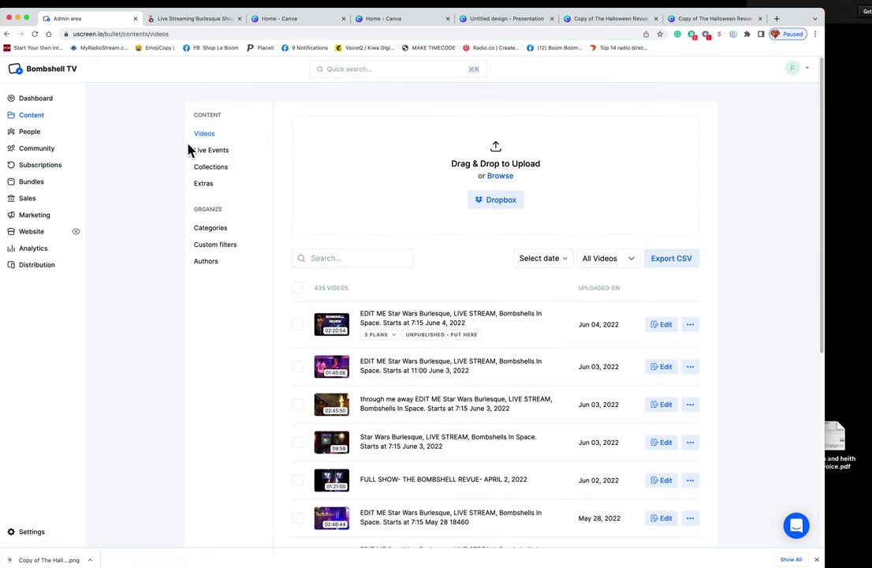
- From Collections, edit Celebrations and view its playlist of eight videos
left_click(213, 167)
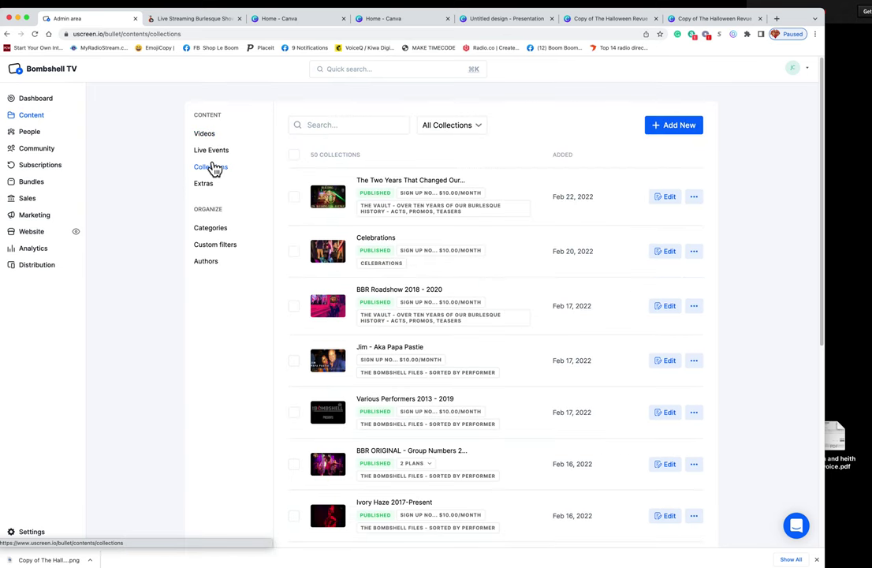
scroll(503, 332, "down", 2)
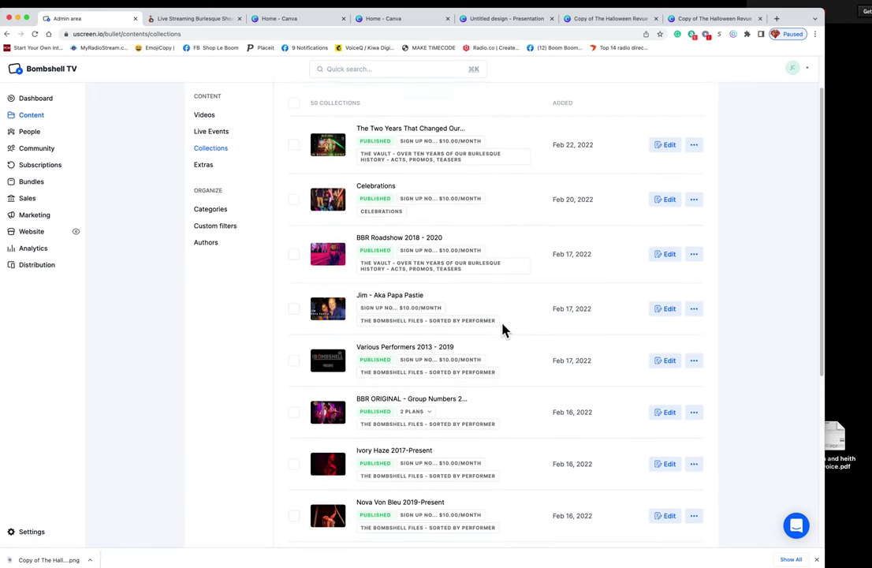
left_click(675, 204)
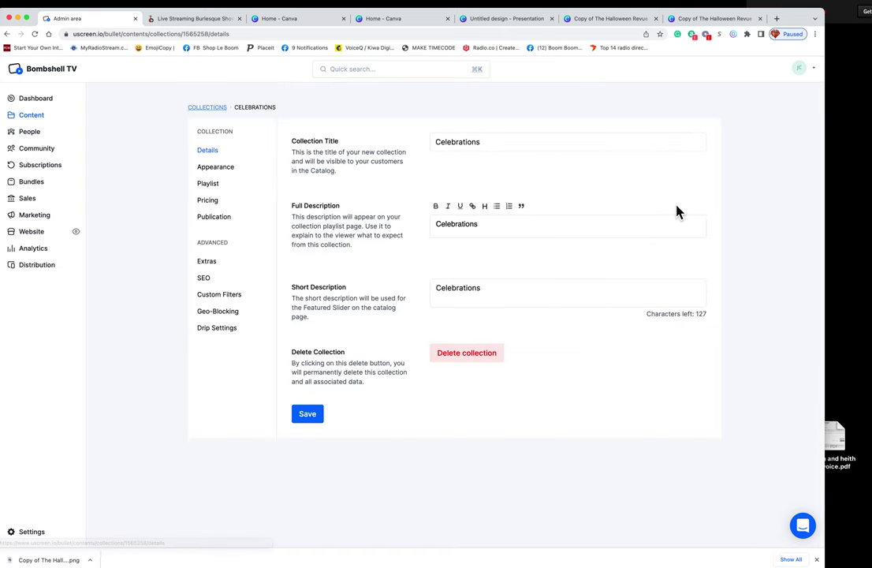
left_click(212, 169)
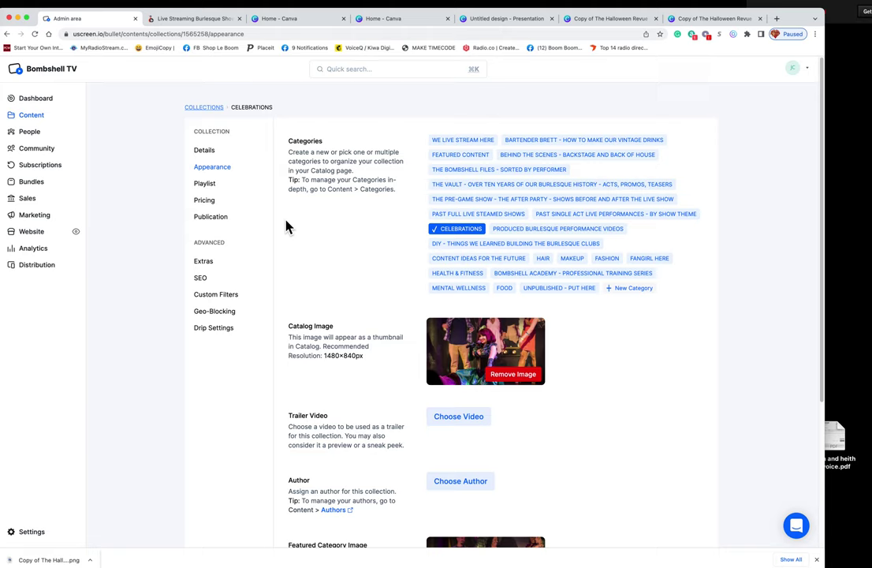
left_click(206, 186)
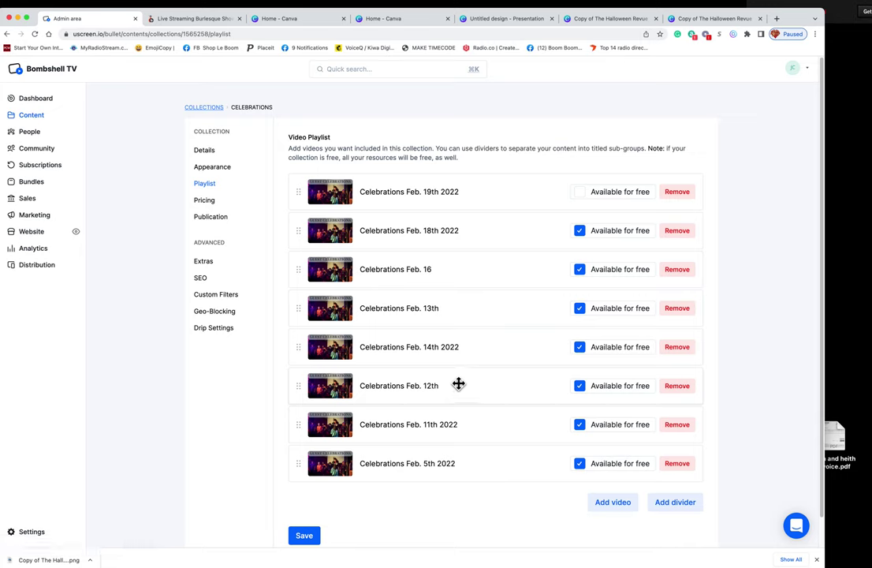
- Uncheck 'Available for free' on every Celebrations video and save the playlist
left_click(581, 195)
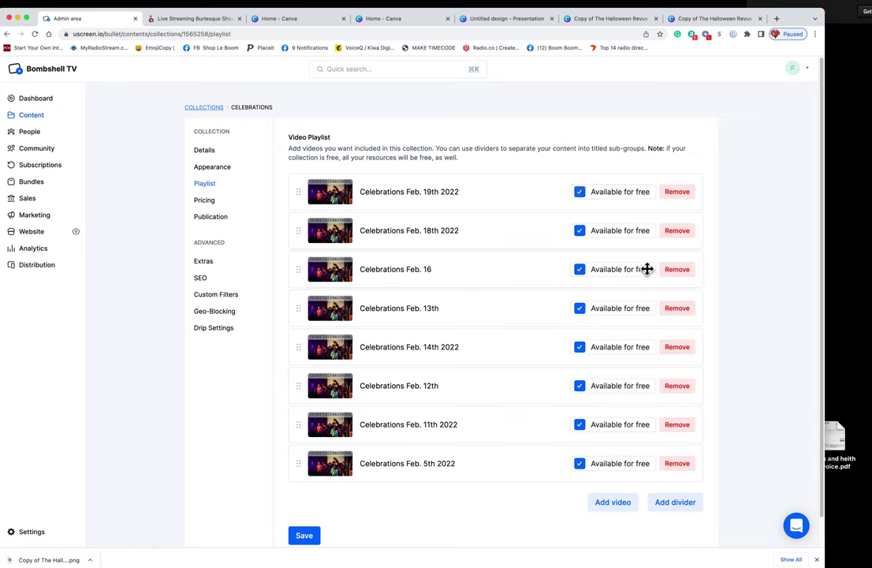
left_click(581, 194)
left_click(581, 230)
left_click(581, 269)
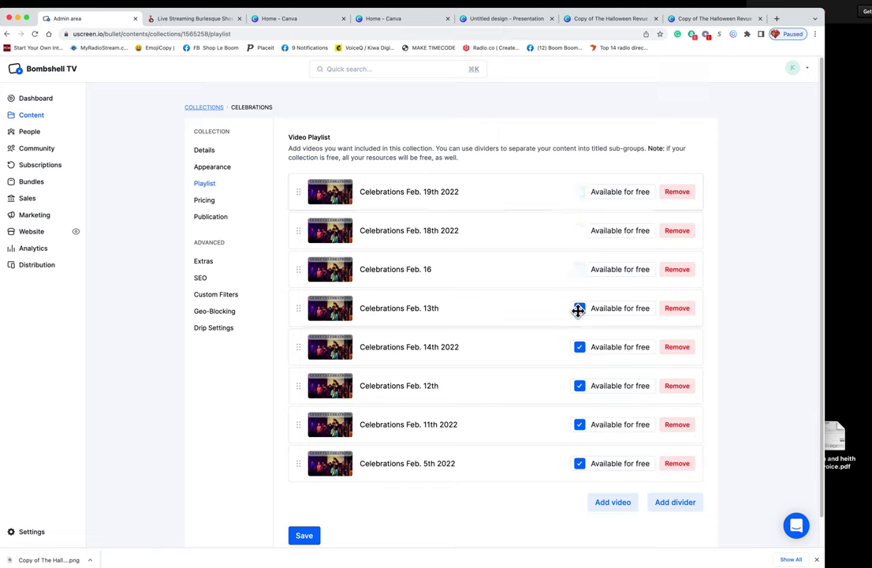
left_click(581, 311)
left_click(581, 348)
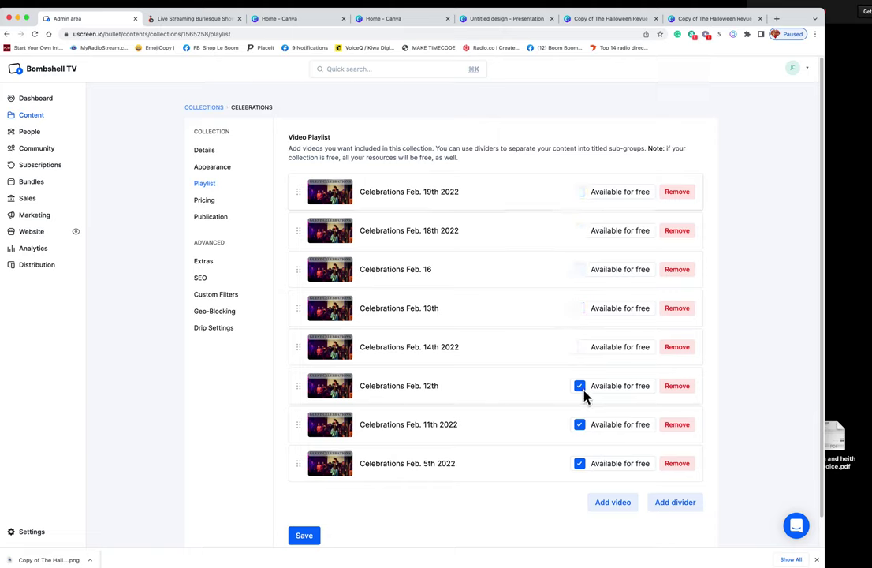
left_click(580, 387)
left_click(581, 424)
left_click(580, 464)
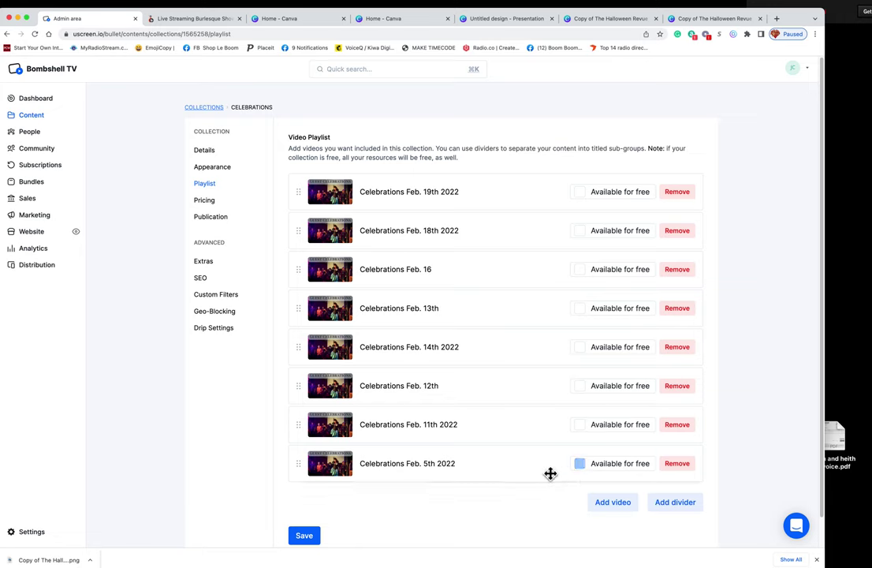
left_click(304, 536)
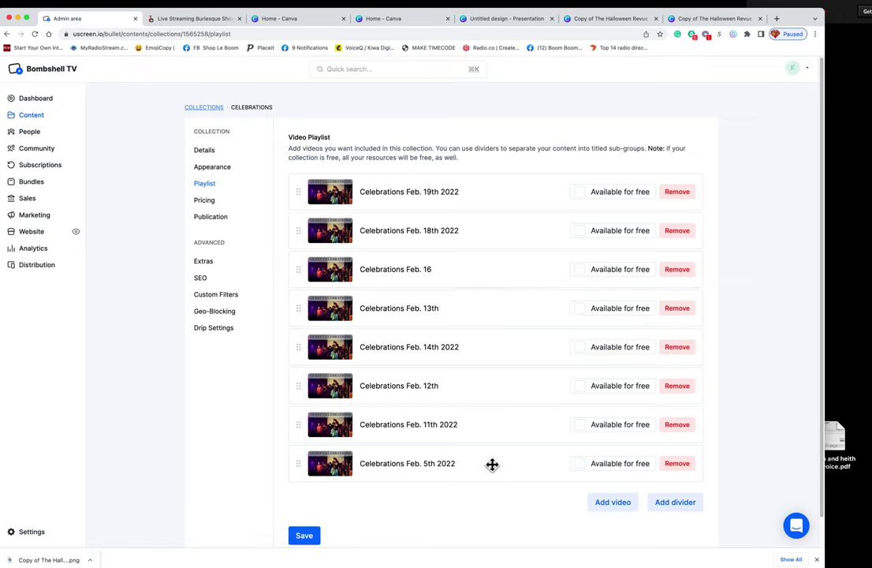
- Search Add video for 'full show', close it without adding, and save the playlist again
scroll(507, 288, "down", 2)
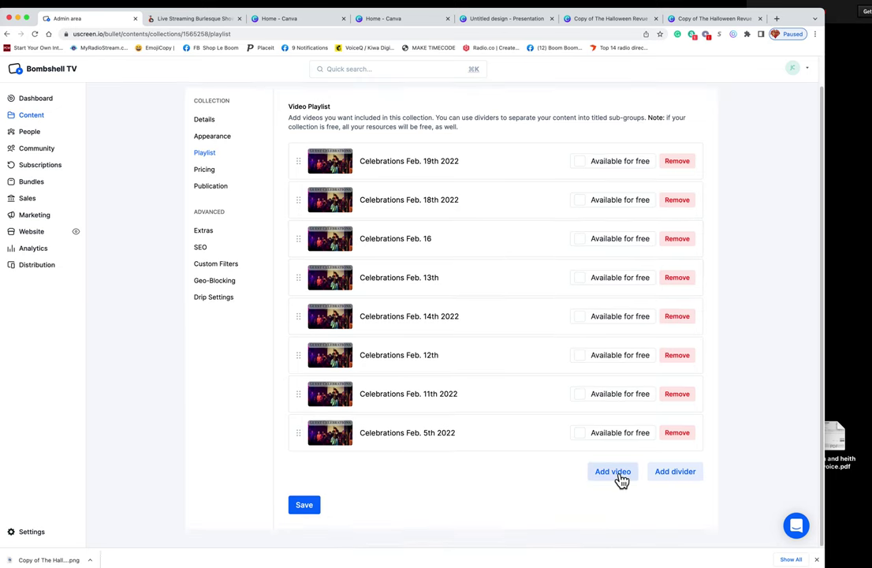
left_click(620, 477)
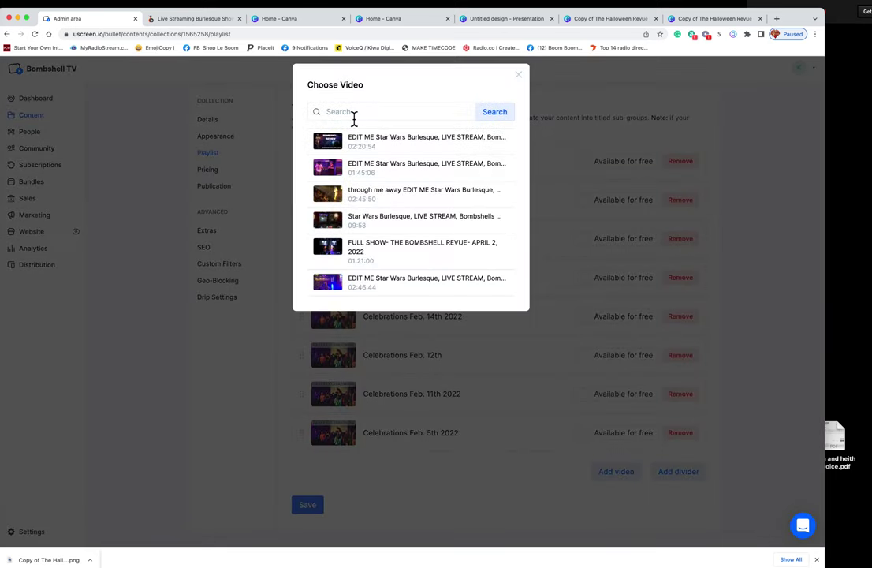
left_click(353, 114)
type("full show")
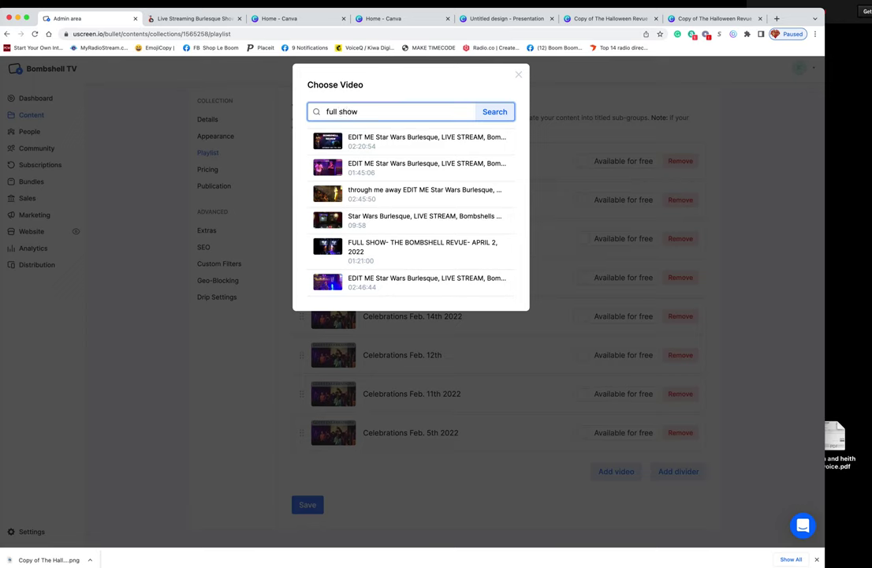
left_click(492, 113)
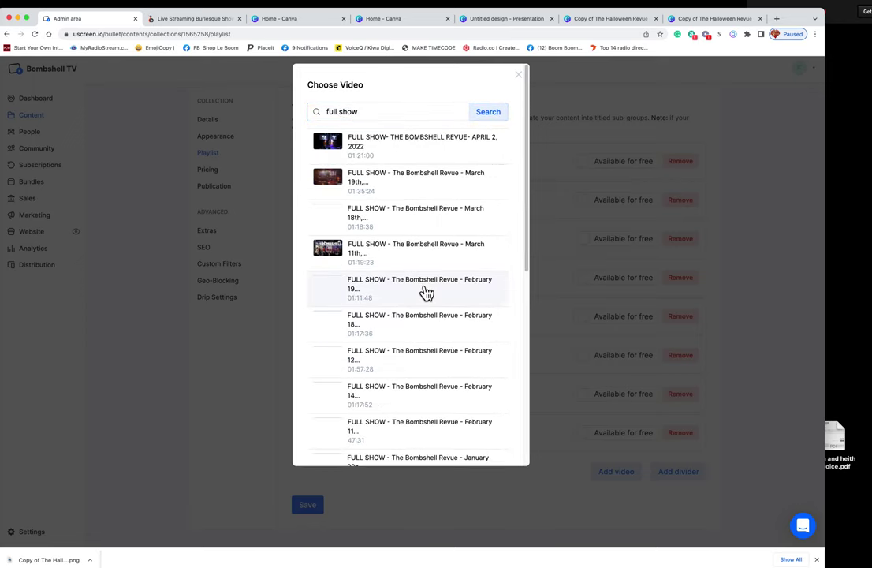
mouse_move(533, 278)
left_mouse_down()
mouse_move(541, 478)
mouse_move(527, 215)
left_mouse_up()
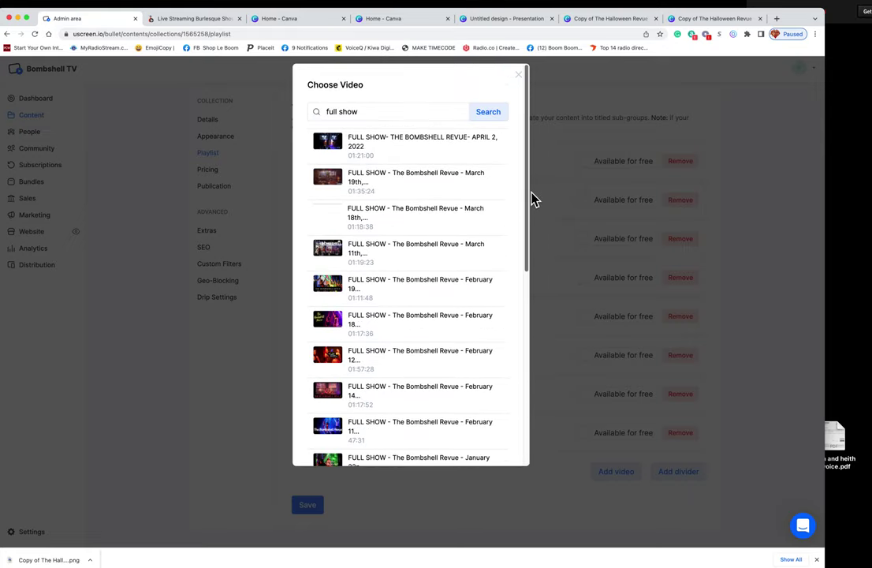
left_click(519, 75)
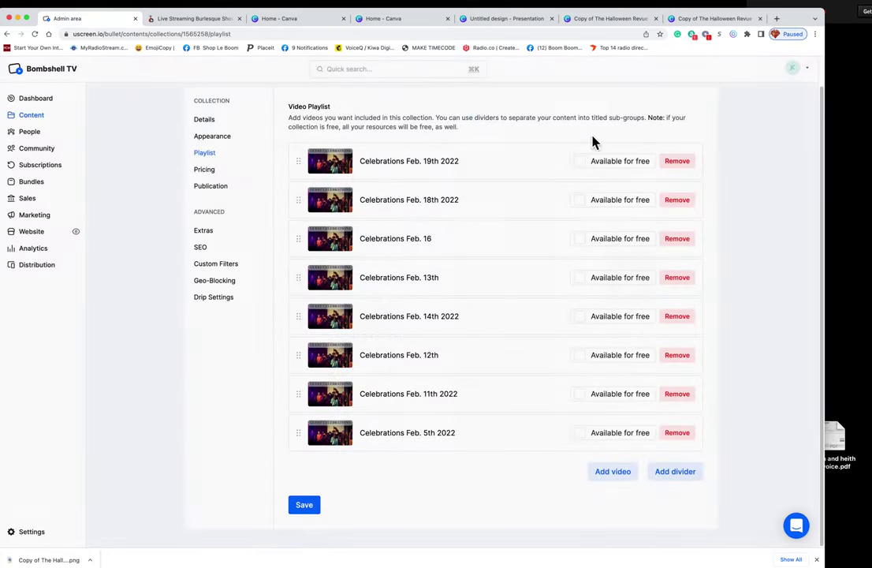
left_click(308, 505)
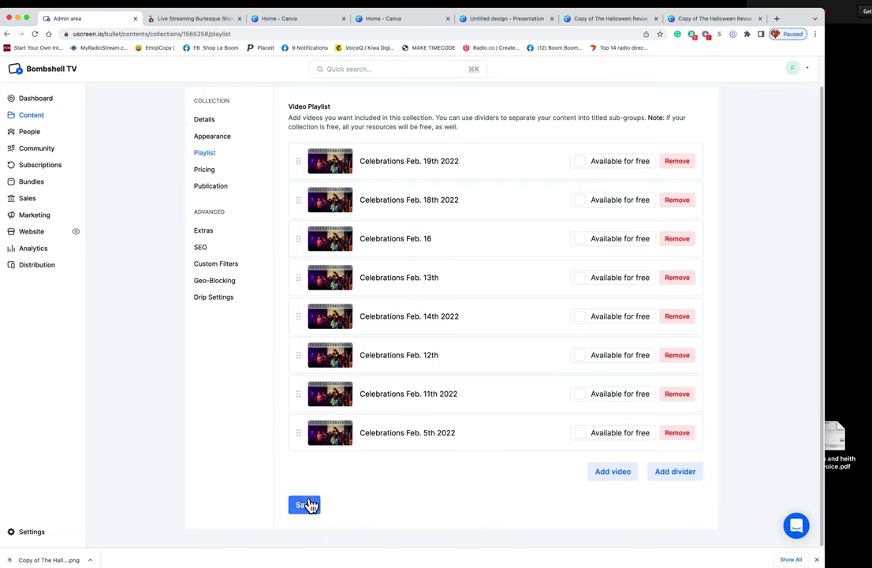
left_click_drag(298, 161, 299, 159)
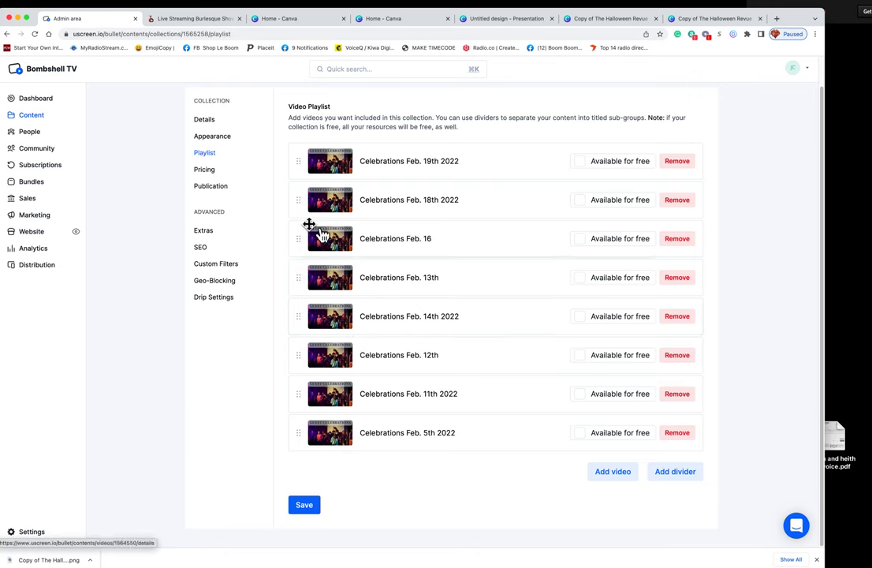
left_click(205, 170)
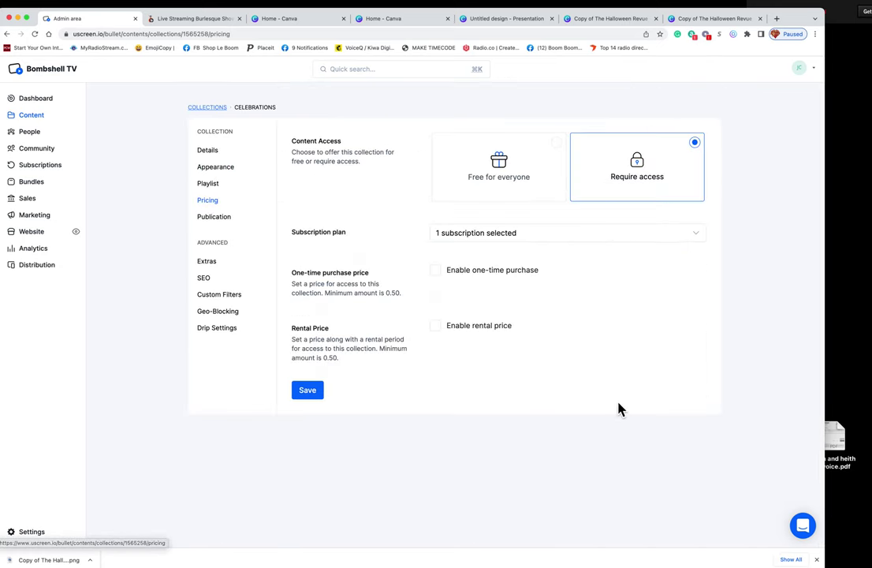
- Add the Past Live Streamed Shows plan to Celebrations' subscription access and save the pricing
left_click(530, 237)
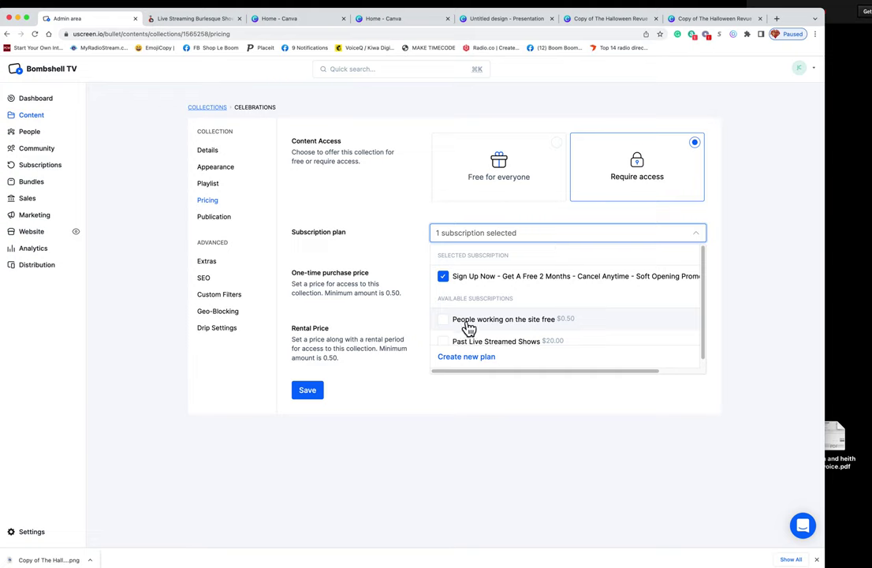
left_click(447, 345)
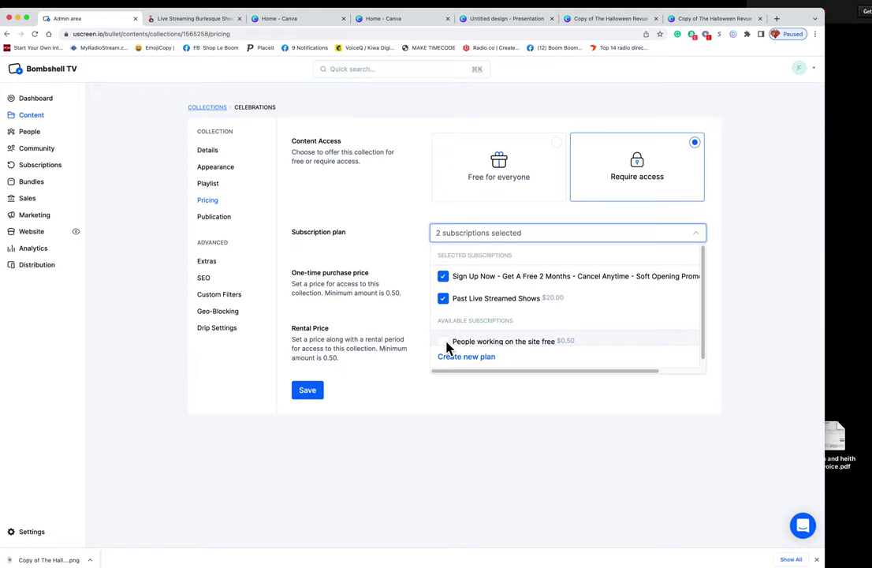
left_click(308, 392)
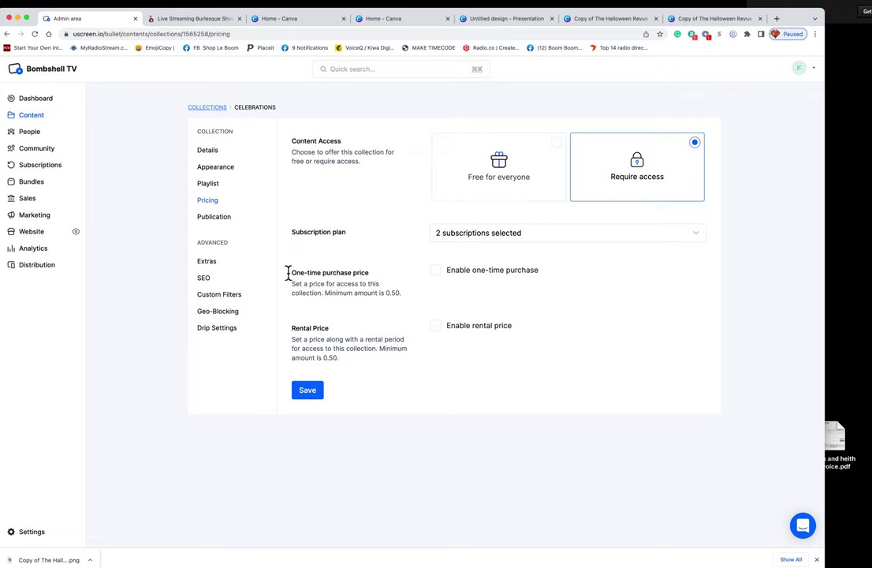
left_click(213, 217)
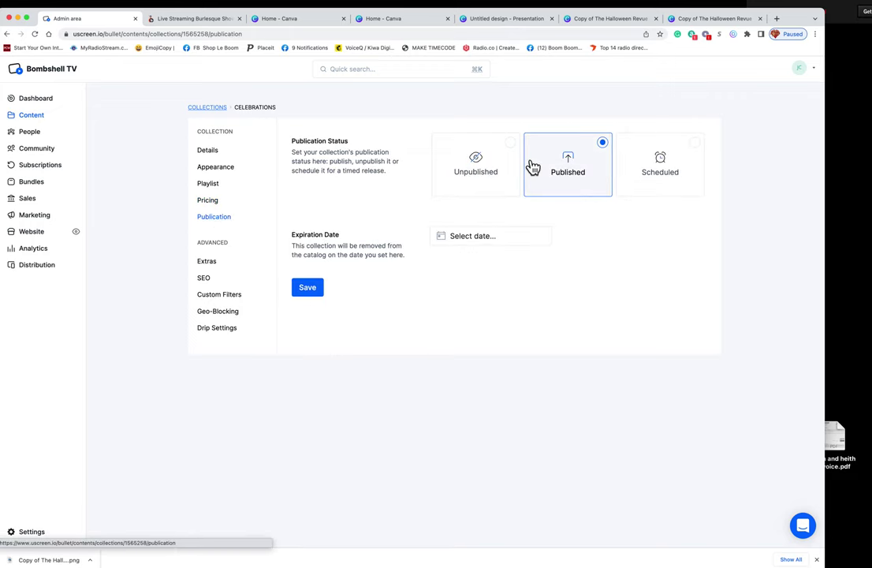
- Keep Celebrations Published with no expiration date and save the publication settings
left_click(495, 173)
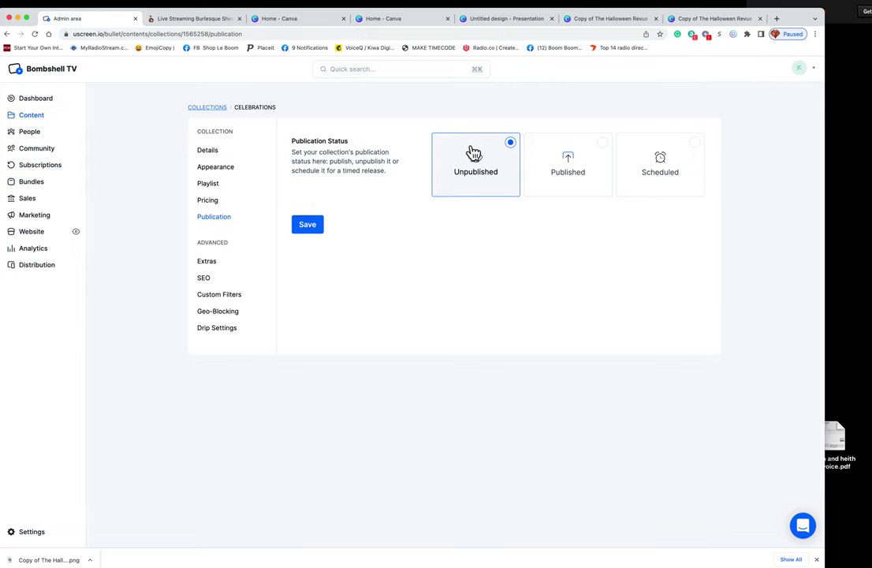
left_click(562, 175)
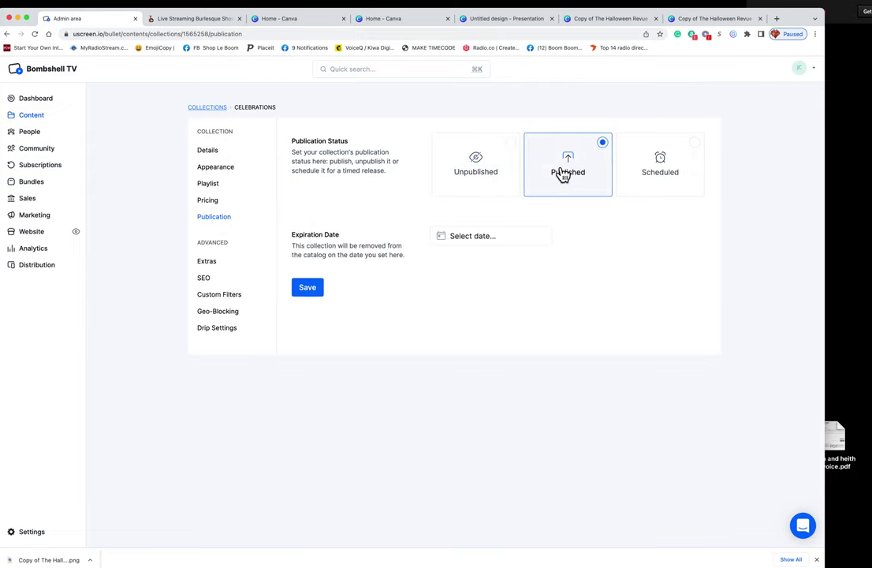
left_click(468, 238)
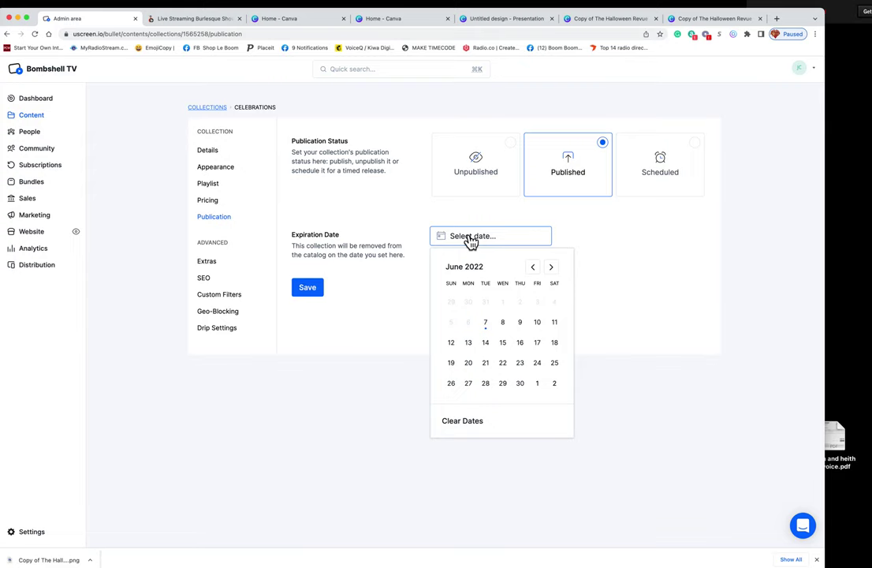
left_click(358, 253)
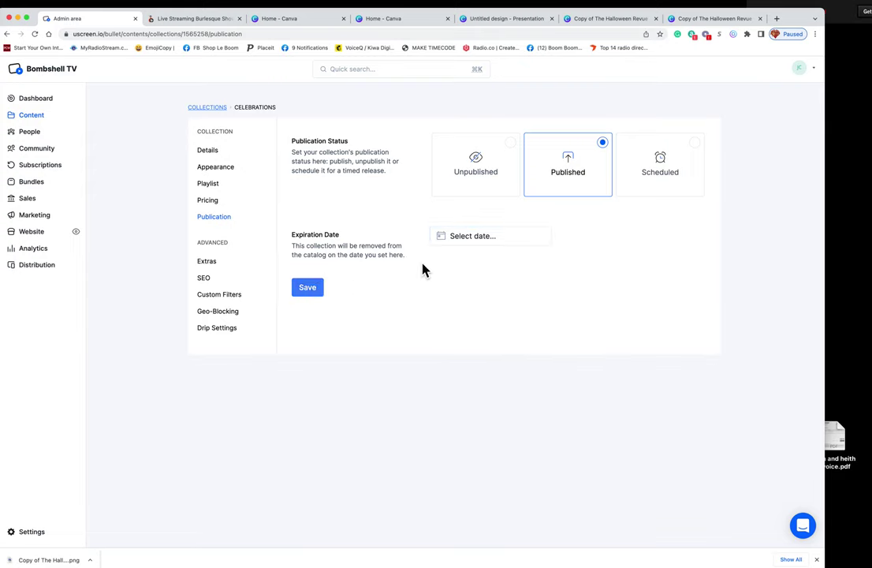
left_click(307, 291)
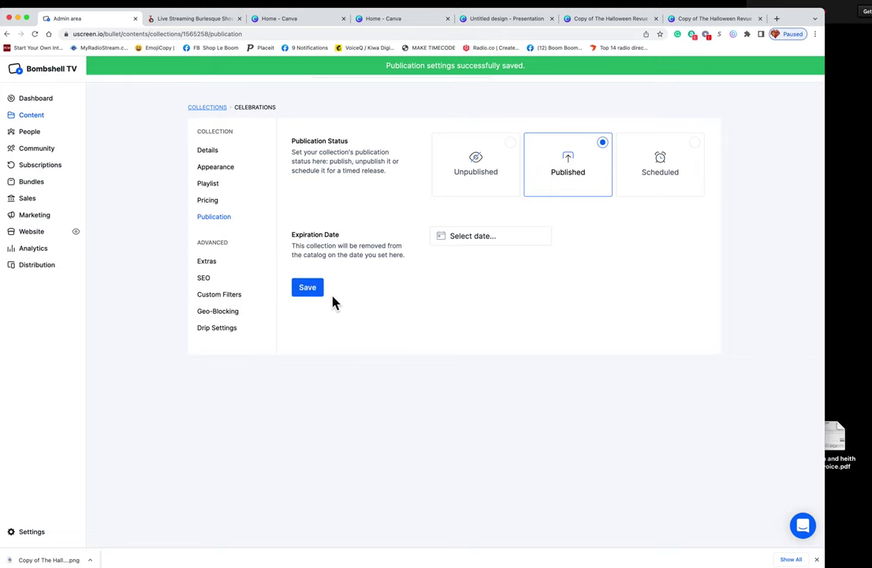
left_click(209, 110)
- Go to page 36 of the video library and check I Got A Wip In The Mail's collections
left_click(32, 119)
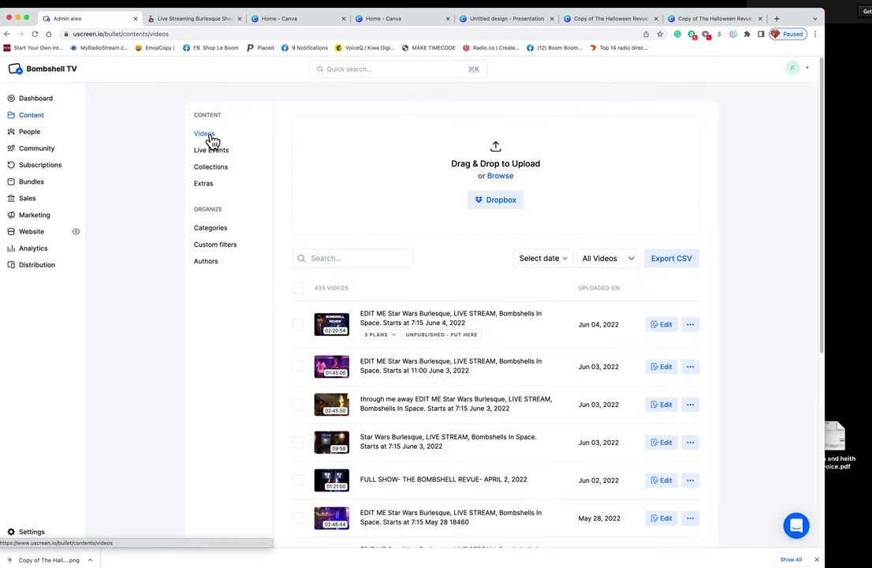
scroll(449, 325, "down", 5)
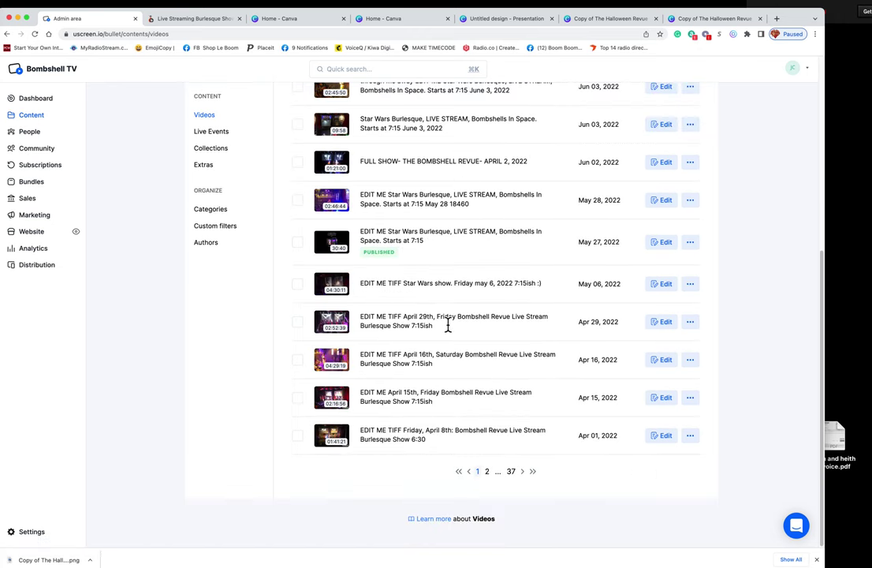
left_click(511, 472)
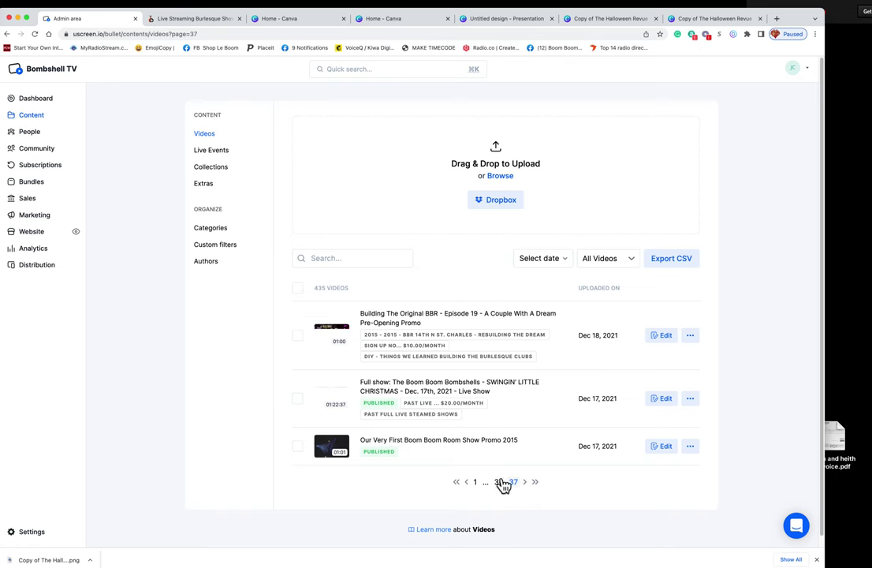
left_click(499, 482)
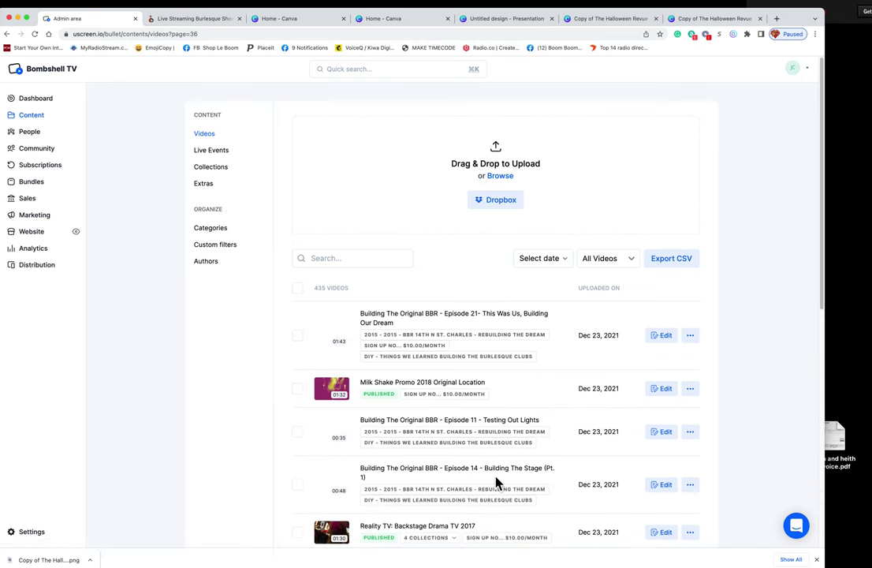
scroll(497, 483, "down", 5)
scroll(497, 299, "down", 2)
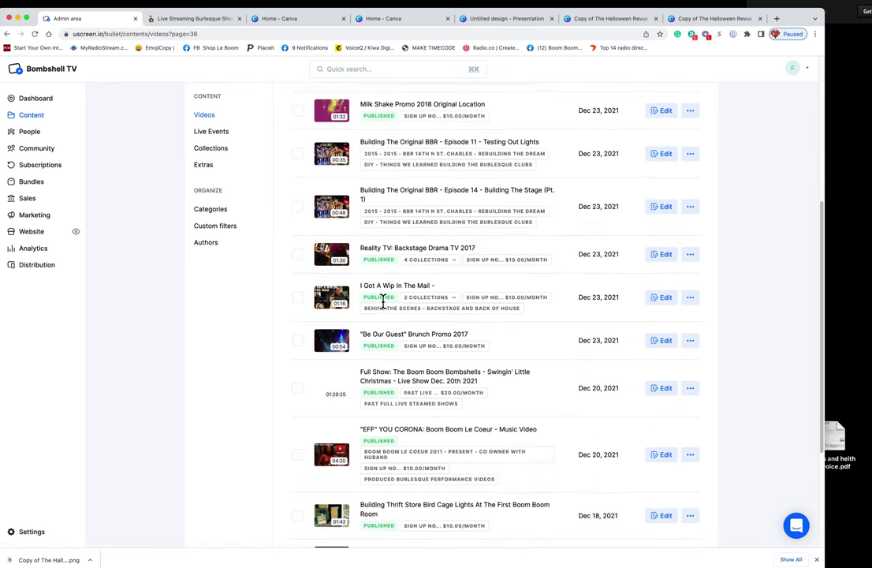
left_click(452, 299)
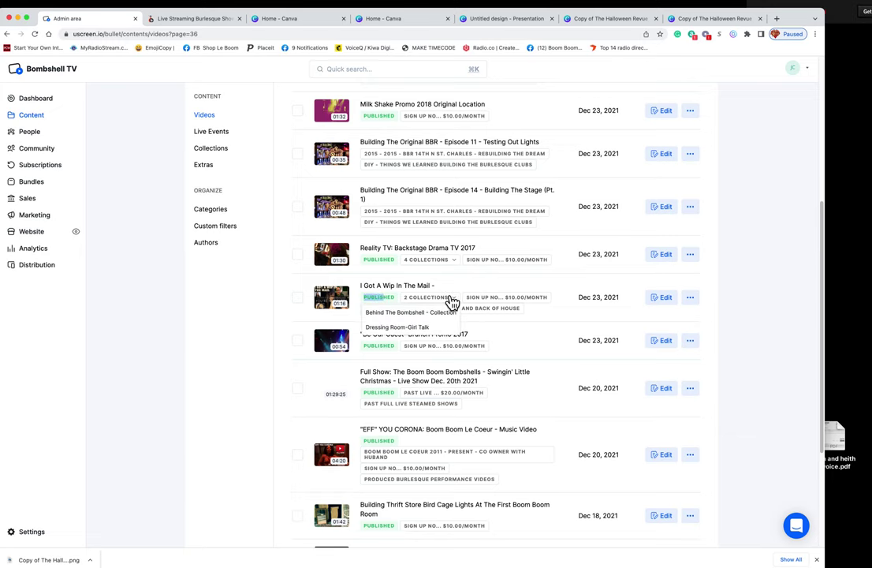
left_click(532, 304)
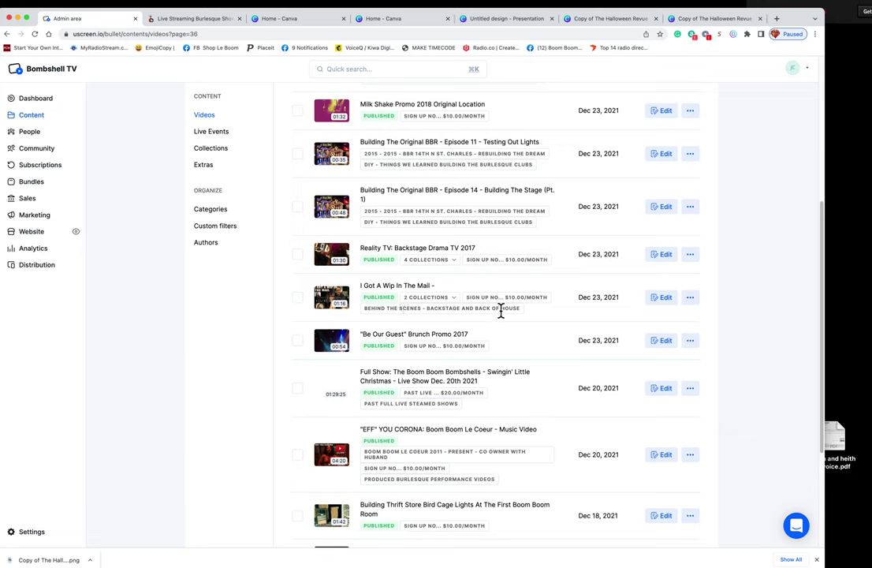
left_click_drag(508, 299, 466, 298)
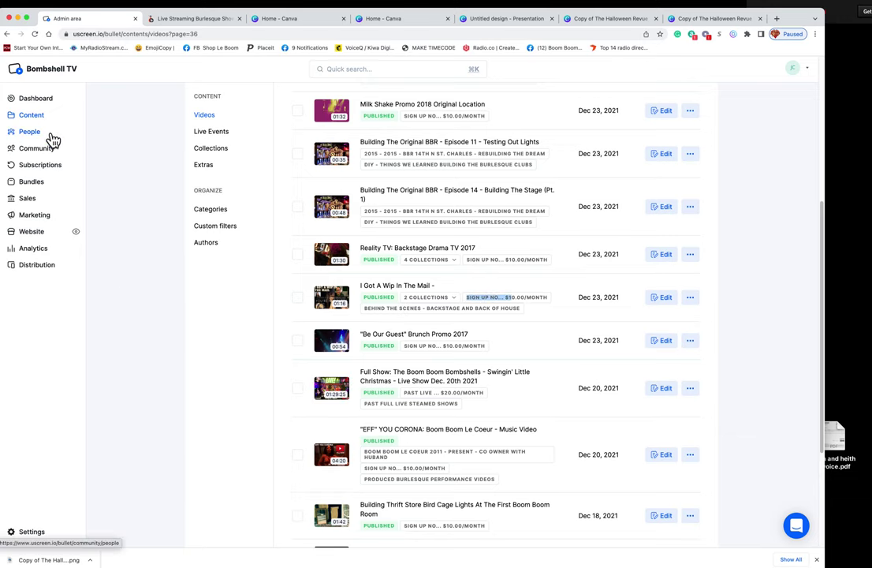
- Review the subscription plans overview and the Past Live Streamed Shows actions menu
left_click(36, 172)
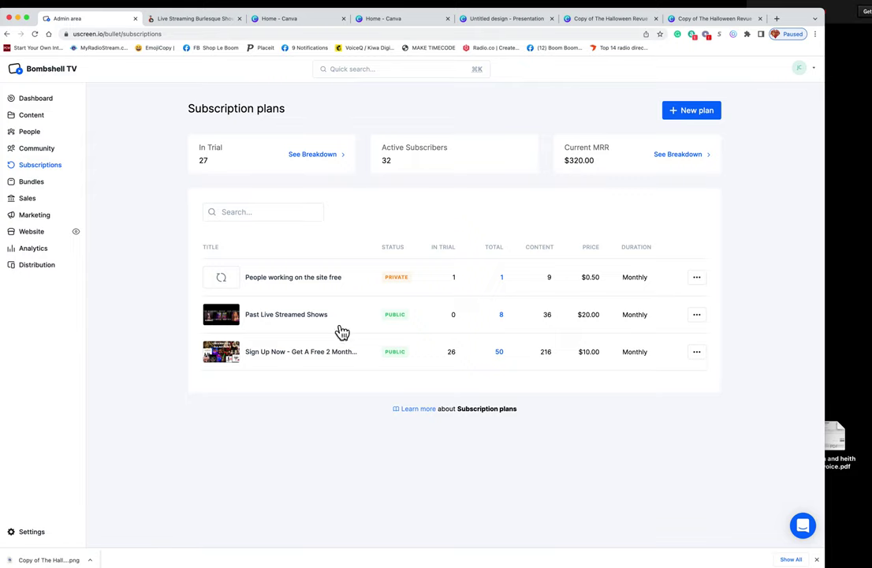
left_click(702, 319)
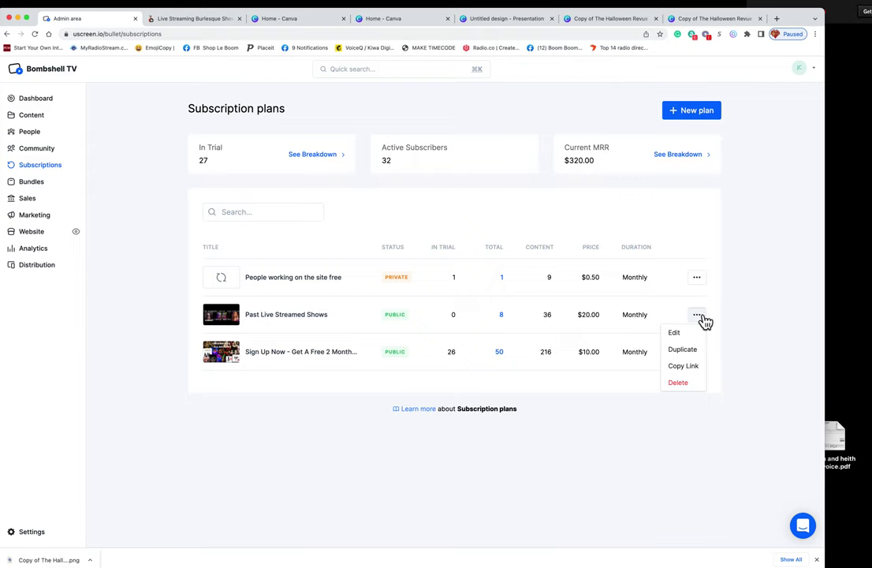
left_click(773, 313)
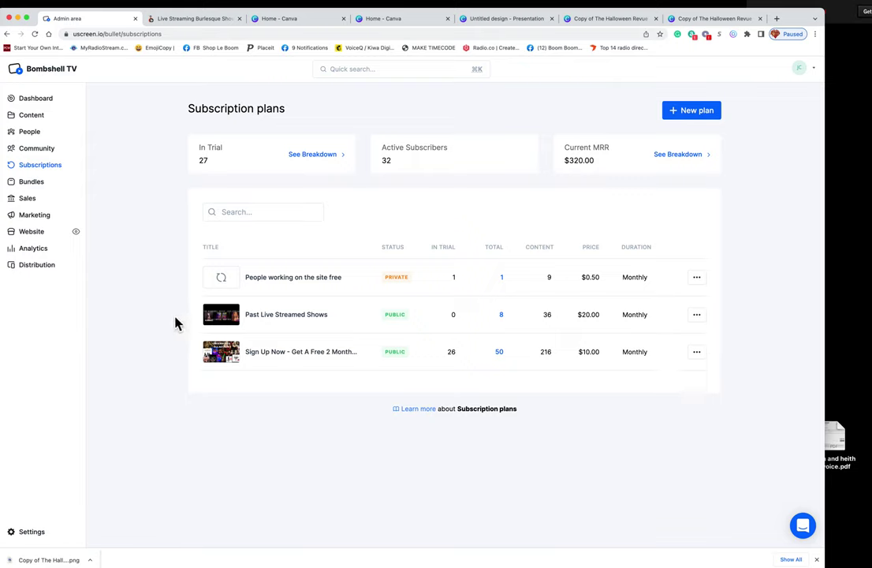
left_click(33, 184)
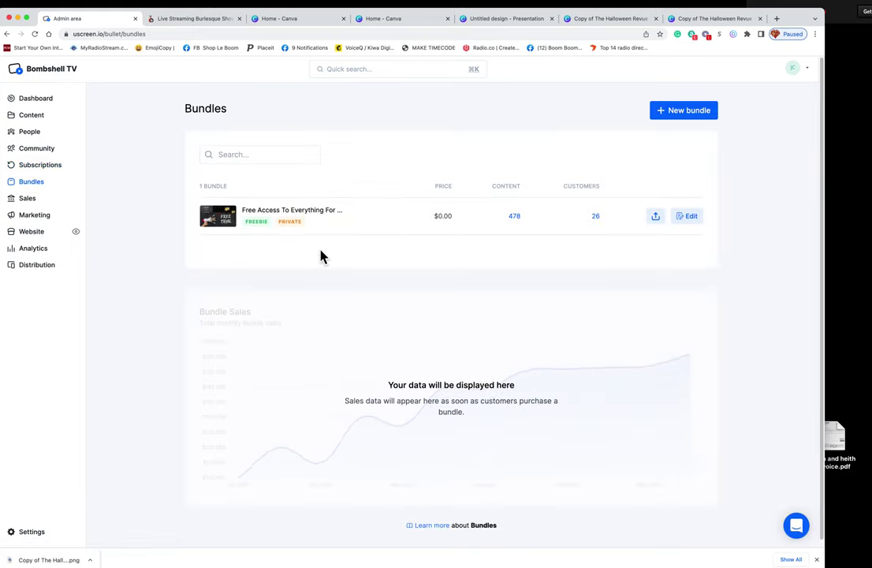
- Re-save the Free Access To Everything For Workers bundle with Assign All content, reaching 494 items
left_click(685, 219)
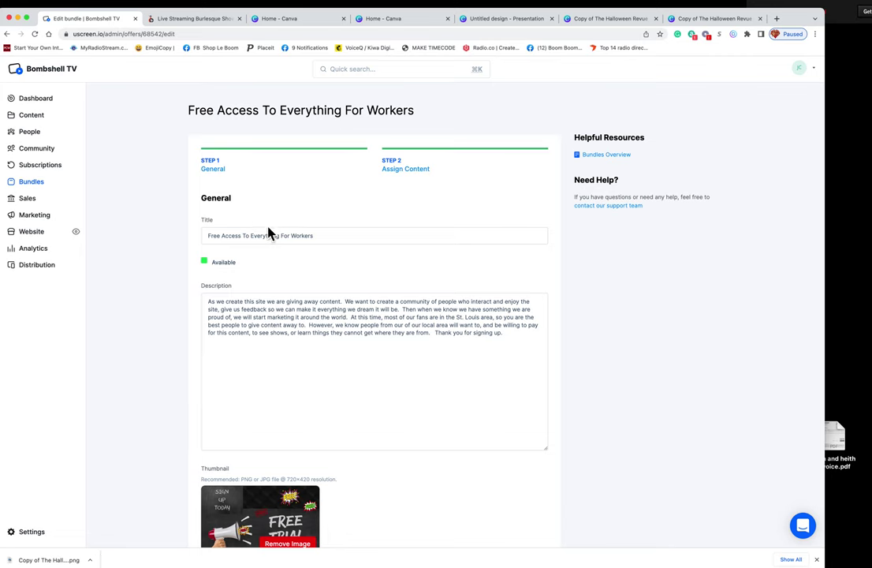
scroll(288, 241, "down", 2)
scroll(288, 240, "down", 3)
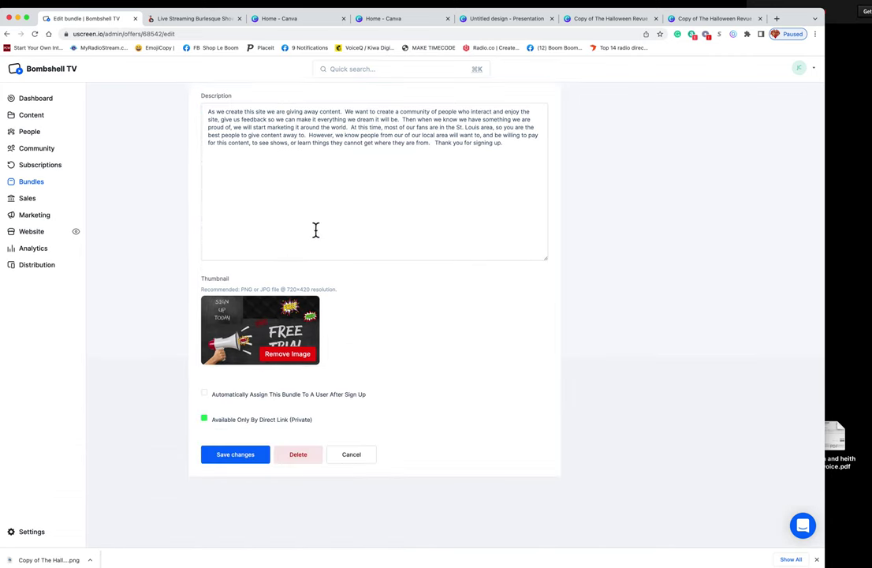
left_click(264, 458)
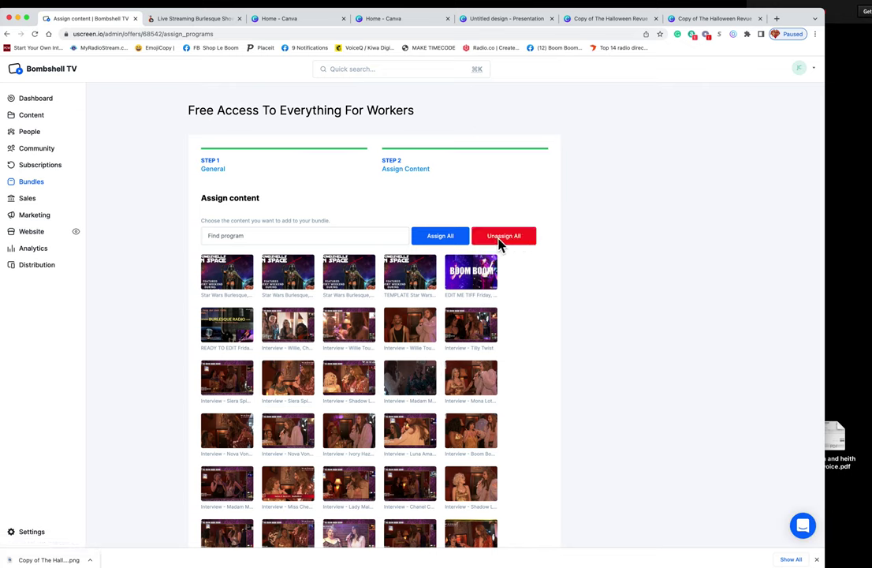
left_click(462, 241)
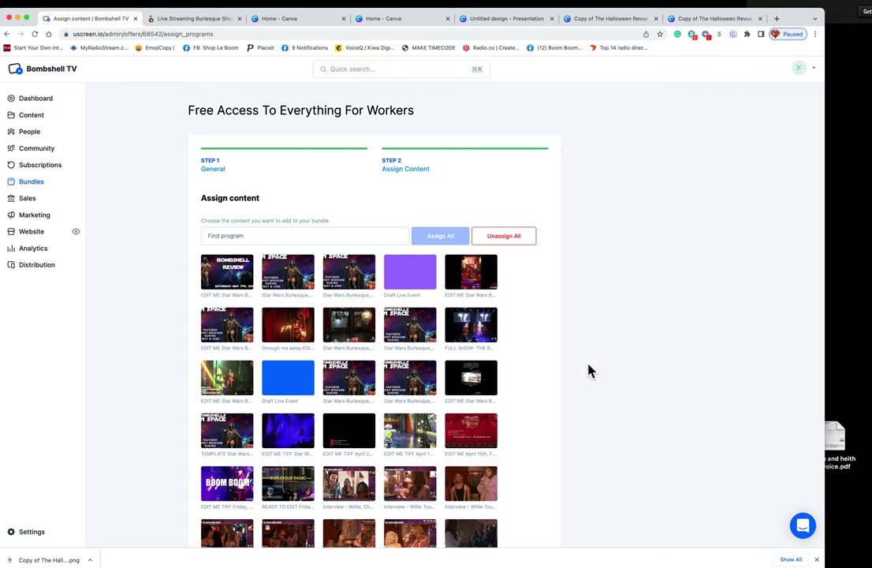
scroll(588, 369, "down", 10)
left_click(242, 362)
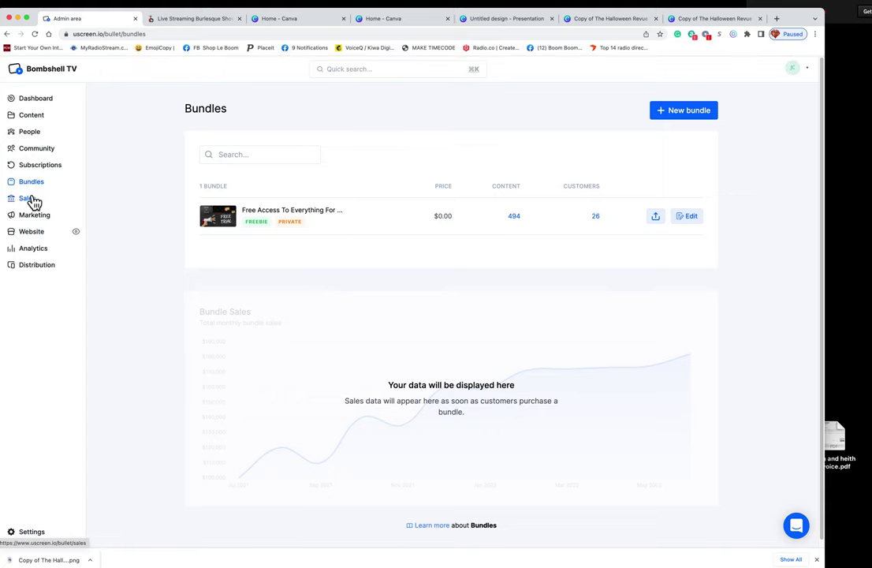
- Review the June 2022 Monthly Sales Report showing one sale, then go to Marketing
left_click(26, 200)
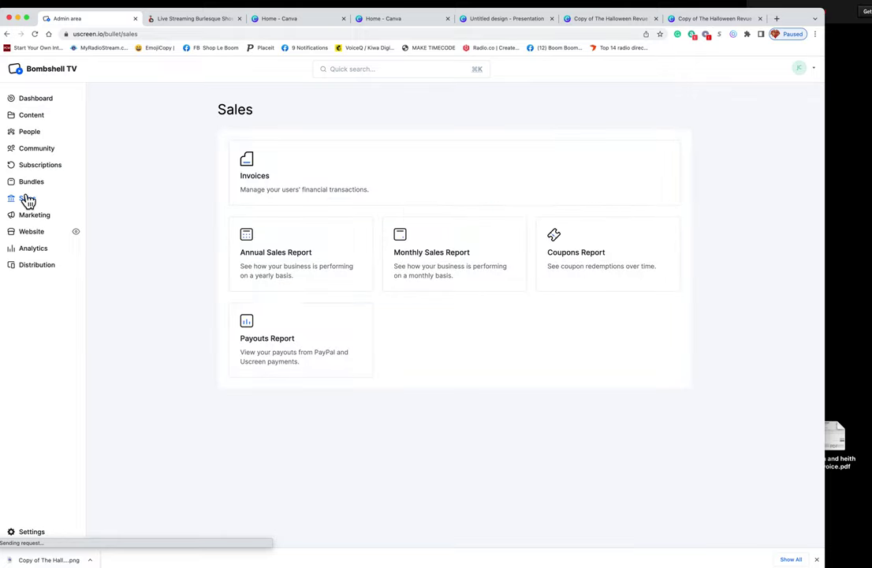
left_click(438, 254)
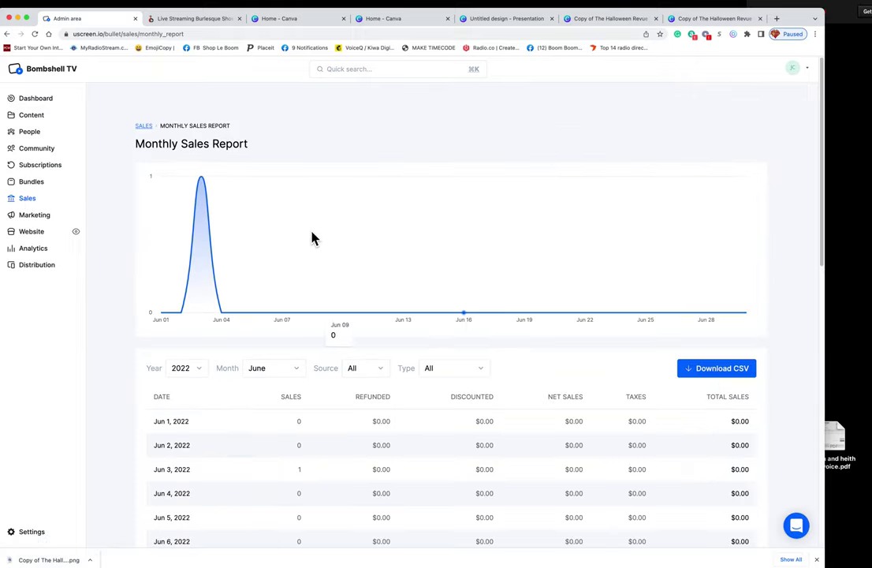
mouse_move(202, 179)
scroll(354, 216, "down", 5)
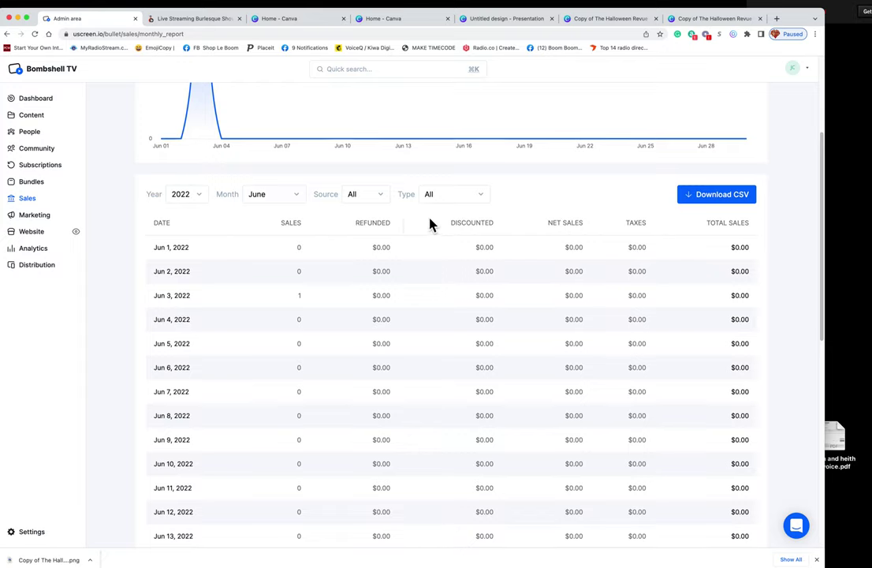
scroll(431, 222, "down", 10)
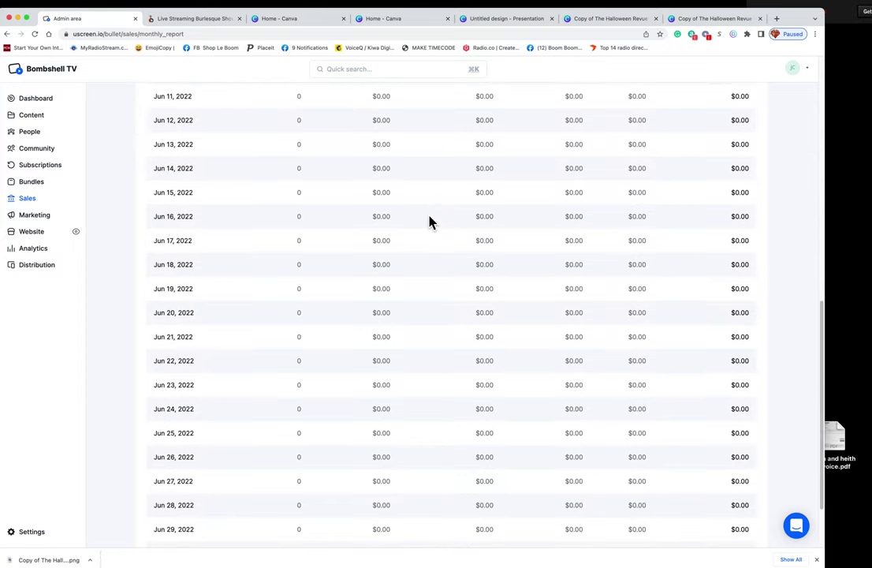
left_click(38, 216)
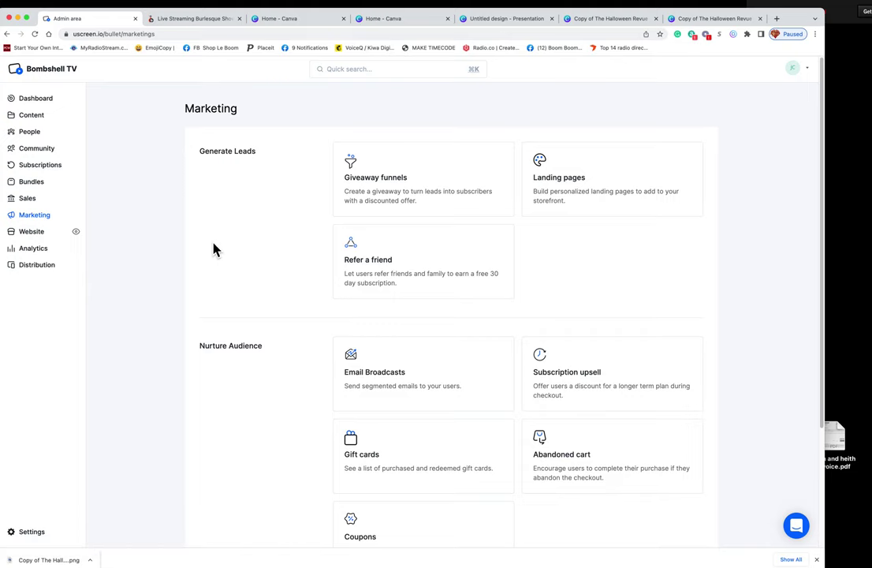
- Go from Website to Analytics and open the Videos report for May 8 – June 8, 2022
left_click(33, 234)
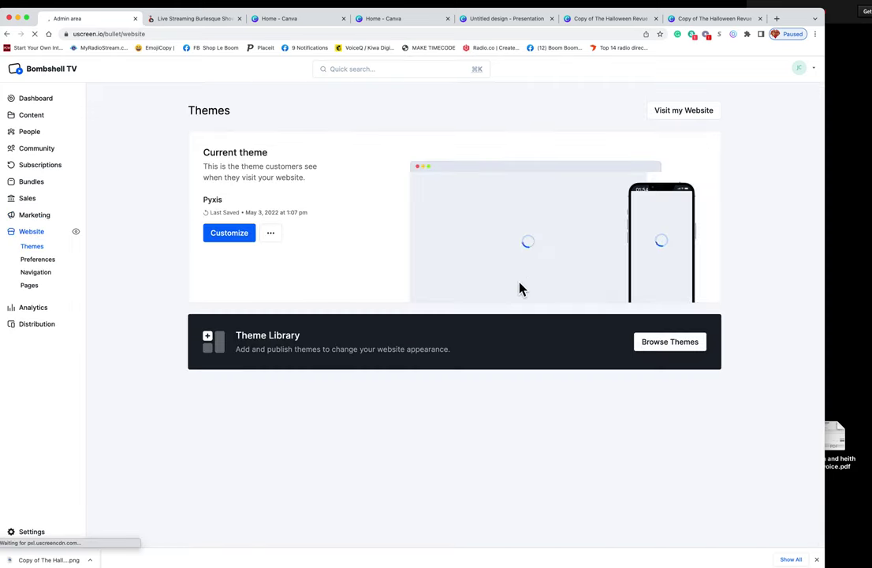
left_click(31, 309)
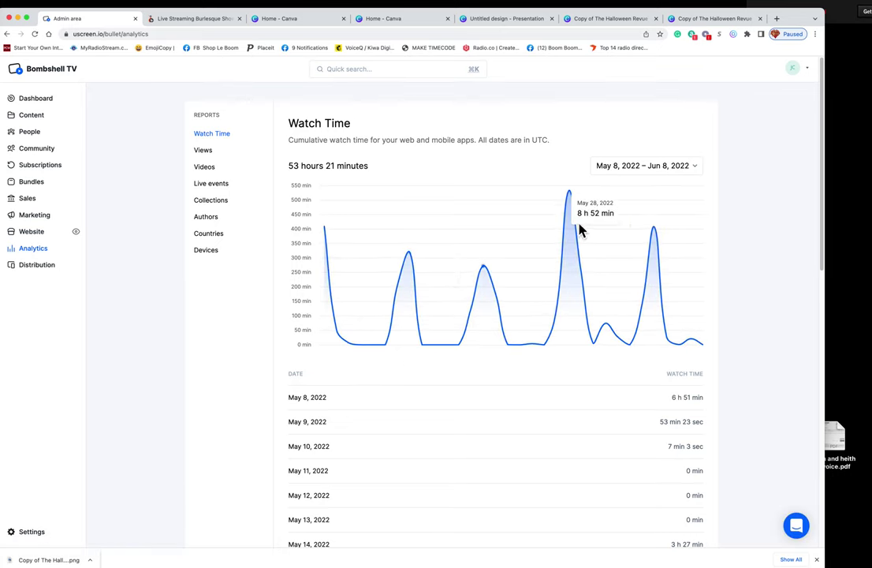
left_click(204, 167)
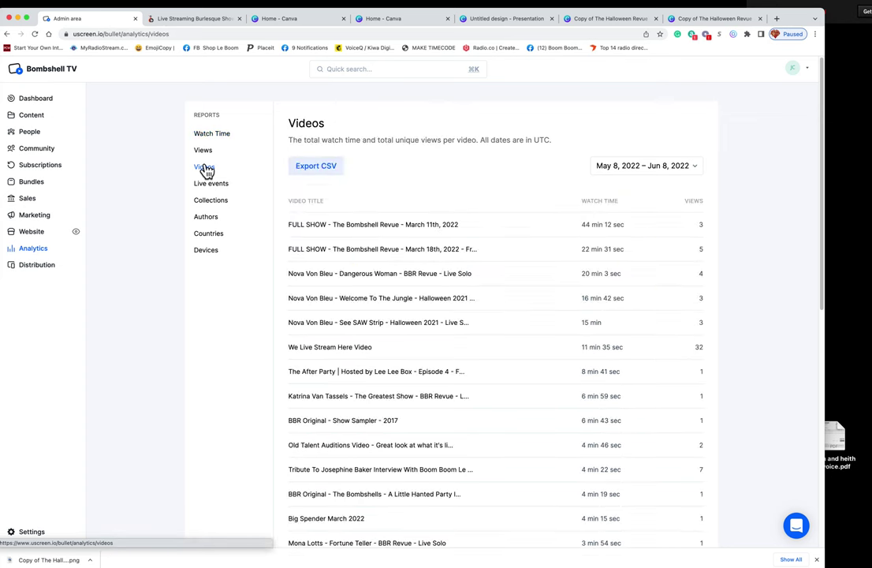
- Sort the video analytics by views so We Live Stream Here Video leads with 32
left_click(671, 170)
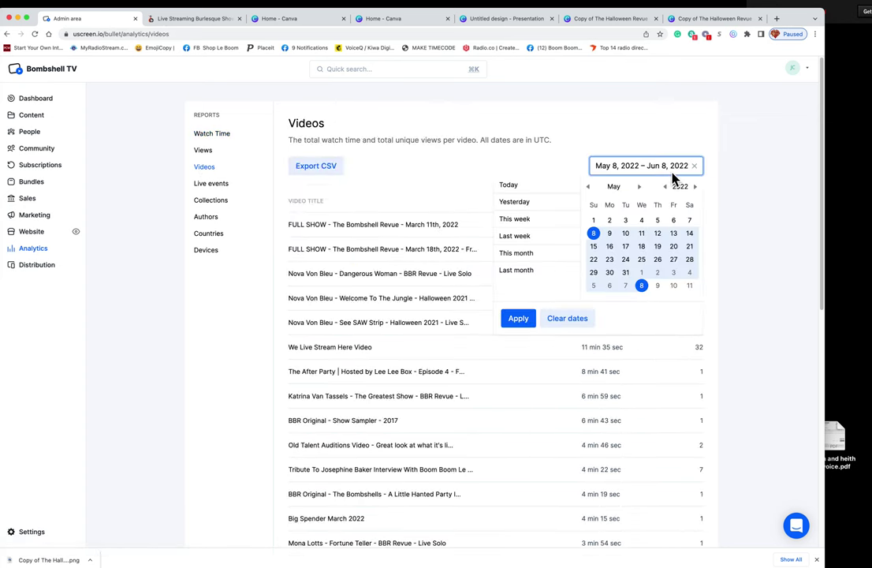
left_click(769, 258)
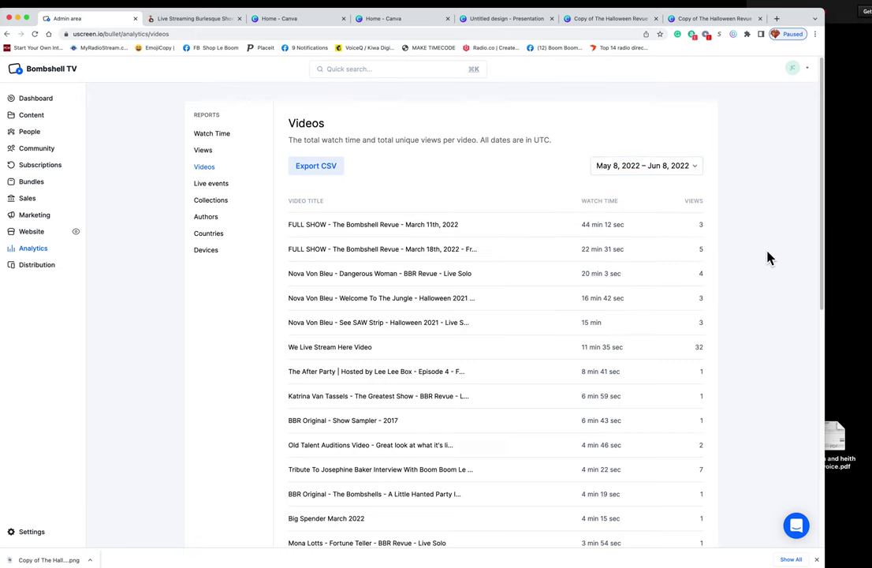
left_click(694, 203)
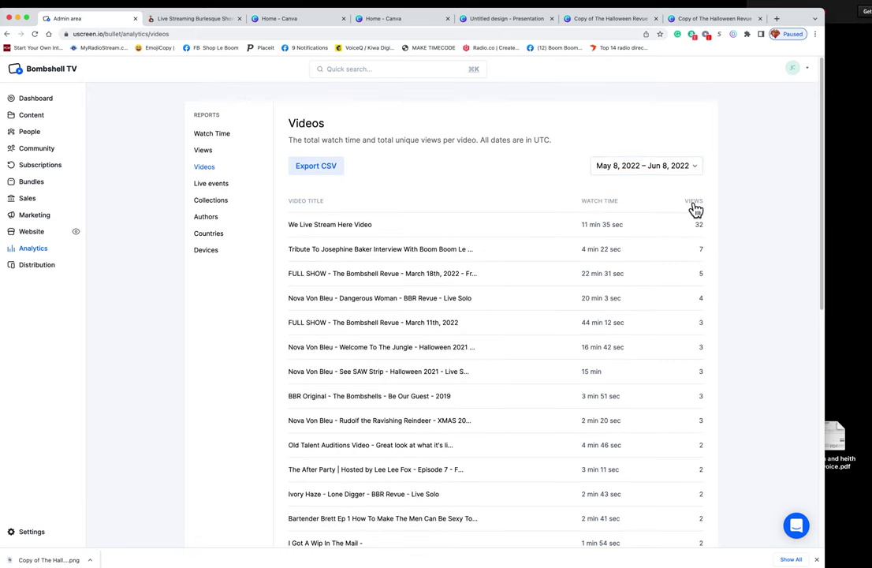
- Highlight video titles, including the Josephine Baker interview and the March 18th, 2022 full show
left_click_drag(381, 231, 333, 228)
left_click(379, 231)
left_click_drag(328, 249, 440, 250)
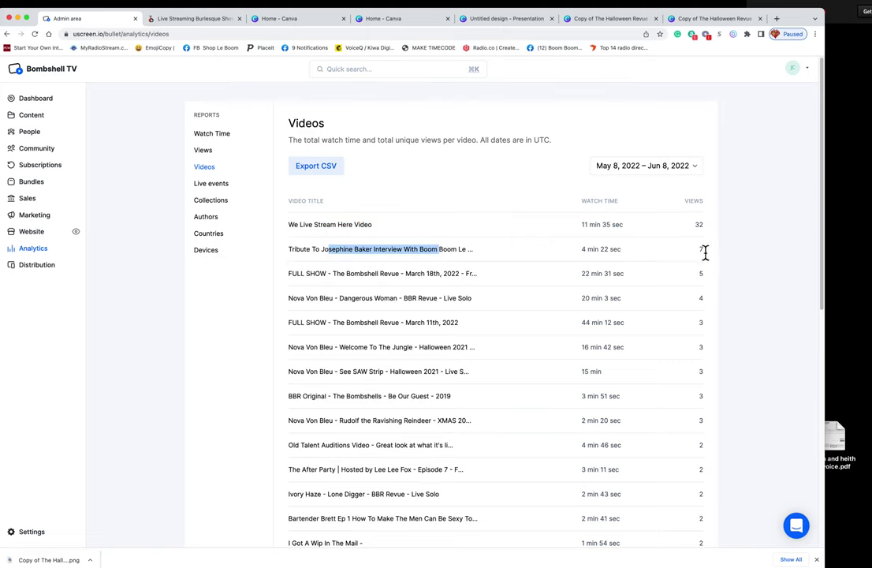
left_click_drag(347, 274, 464, 276)
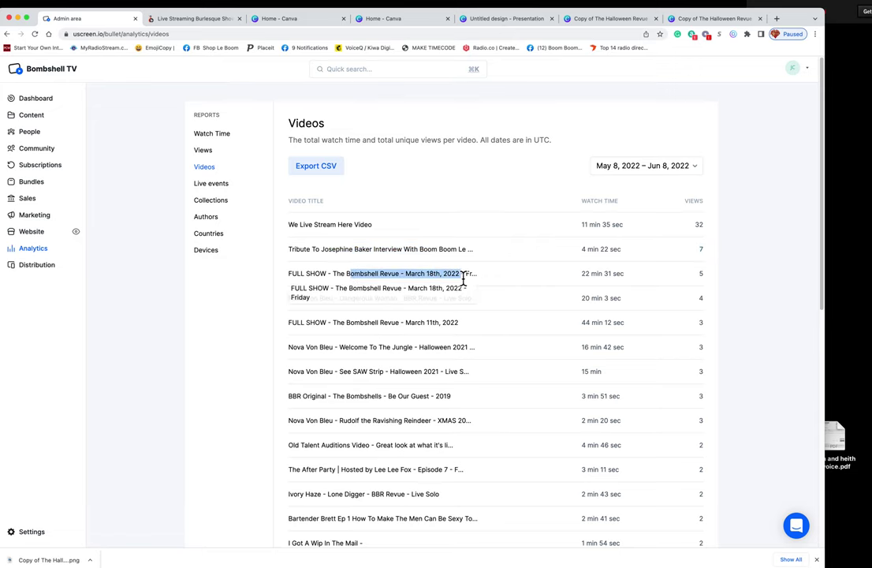
scroll(645, 292, "down", 1)
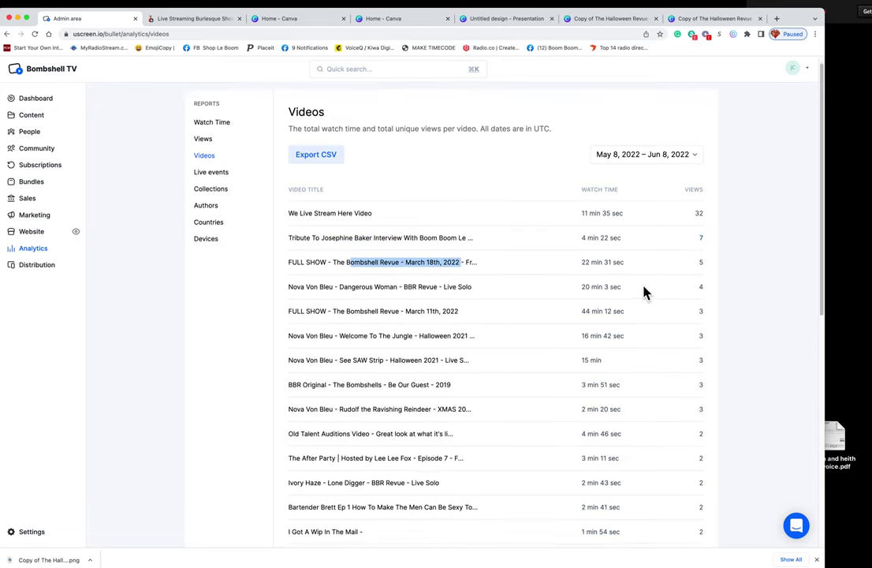
mouse_move(335, 334)
left_mouse_down()
mouse_move(458, 338)
mouse_move(428, 337)
left_mouse_up()
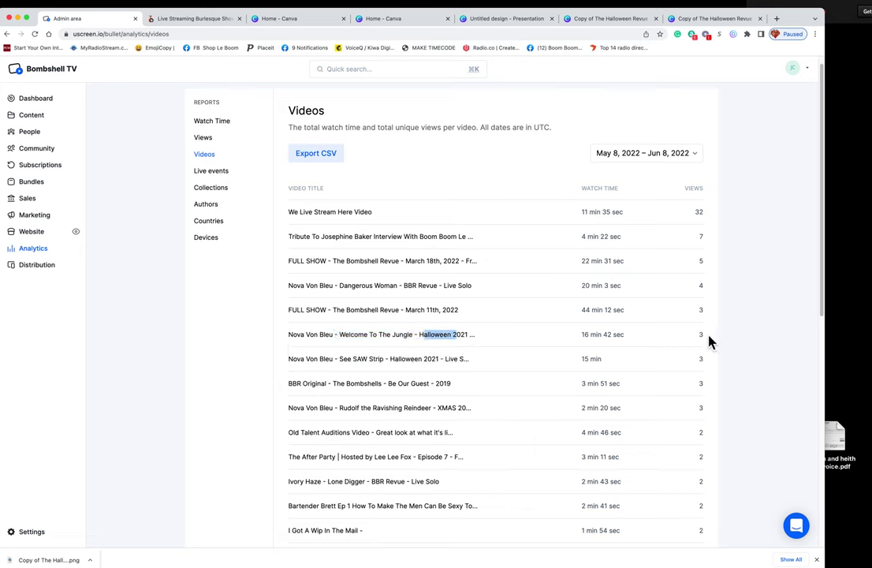
- Choose October 1, 2021 as the analytics date range start and apply it
left_click(652, 153)
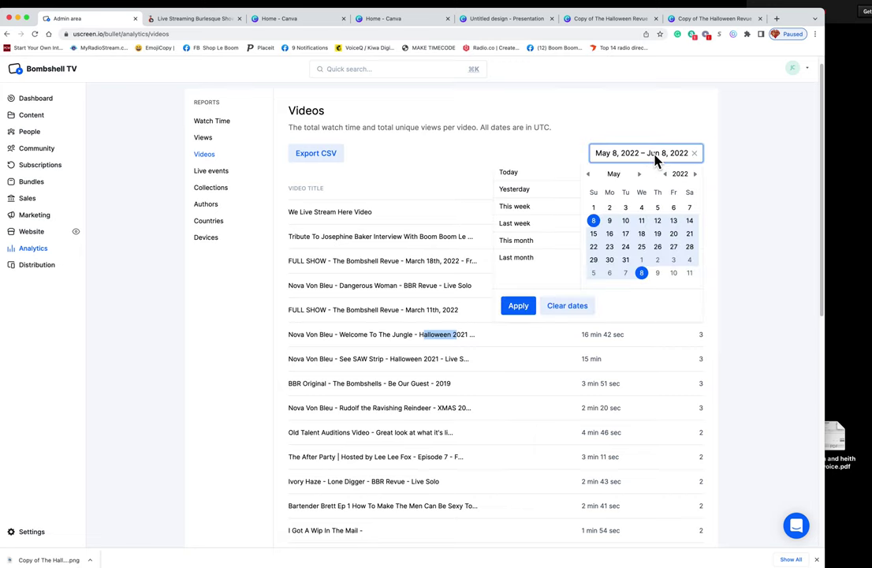
left_click(588, 174)
triple_click(587, 174)
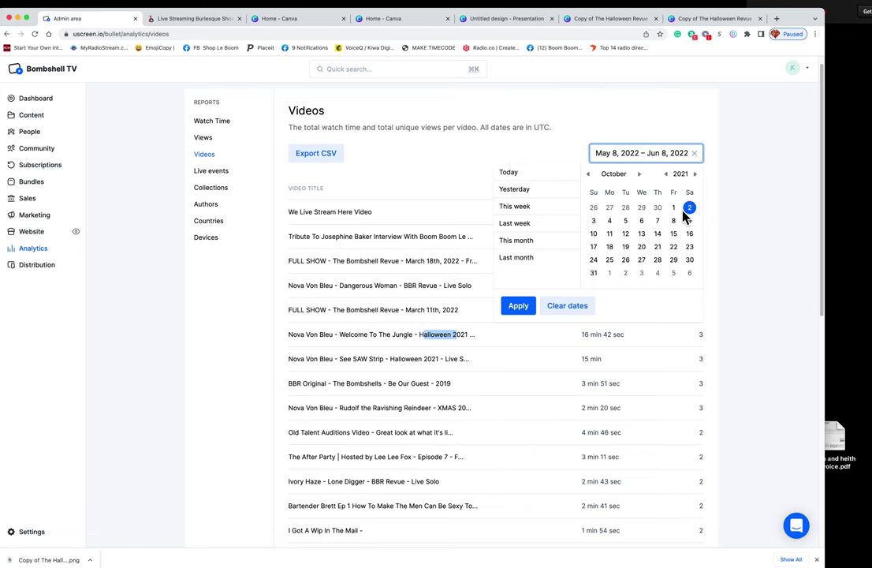
left_click(674, 208)
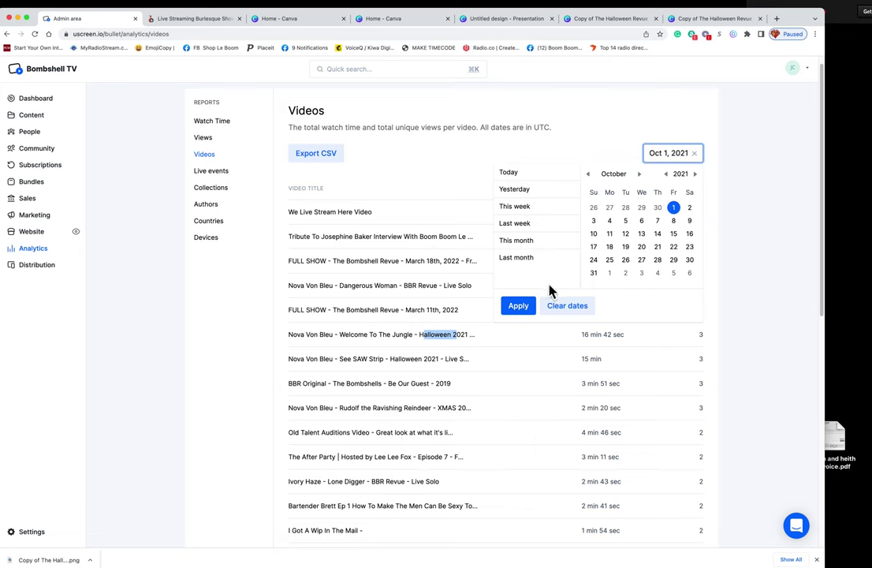
left_click(519, 308)
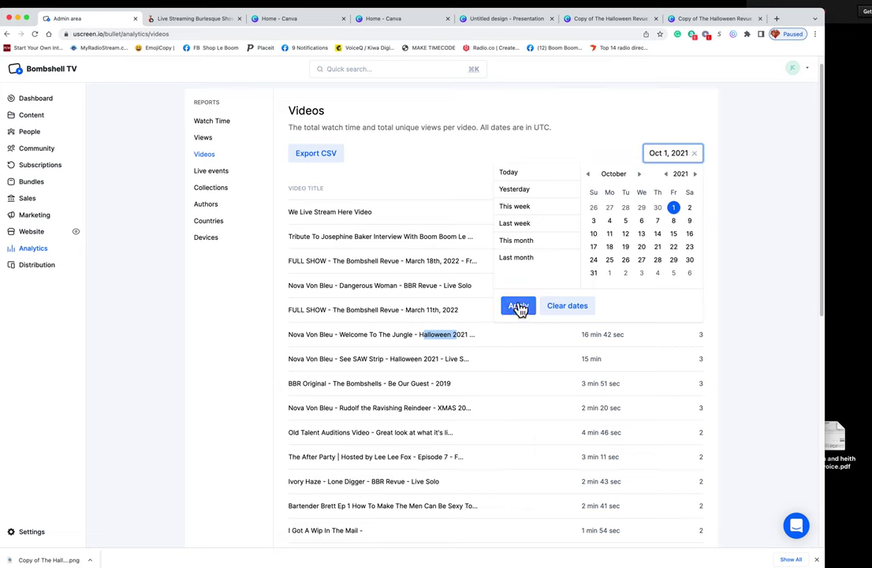